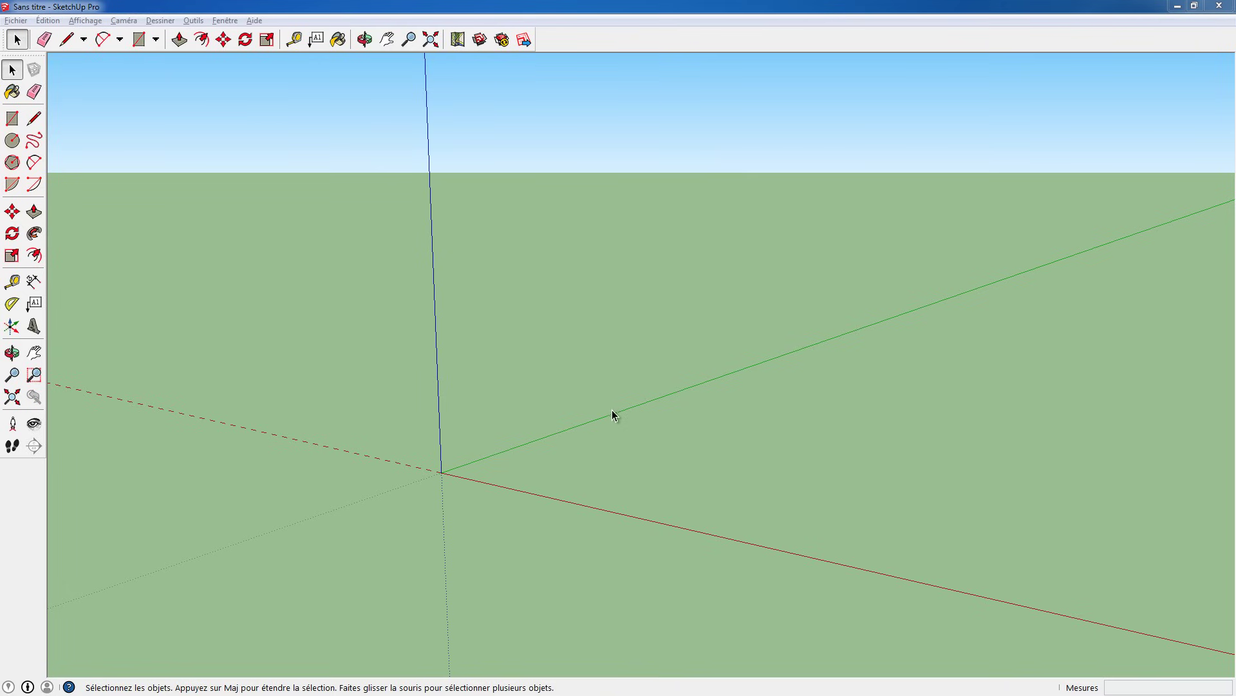
- Draw a rectangular floor face about 4,36 m by 5,74 m starting at the origin
mouse_move(623, 323)
middle_mouse_down()
mouse_move(566, 345)
mouse_move(588, 354)
middle_mouse_up()
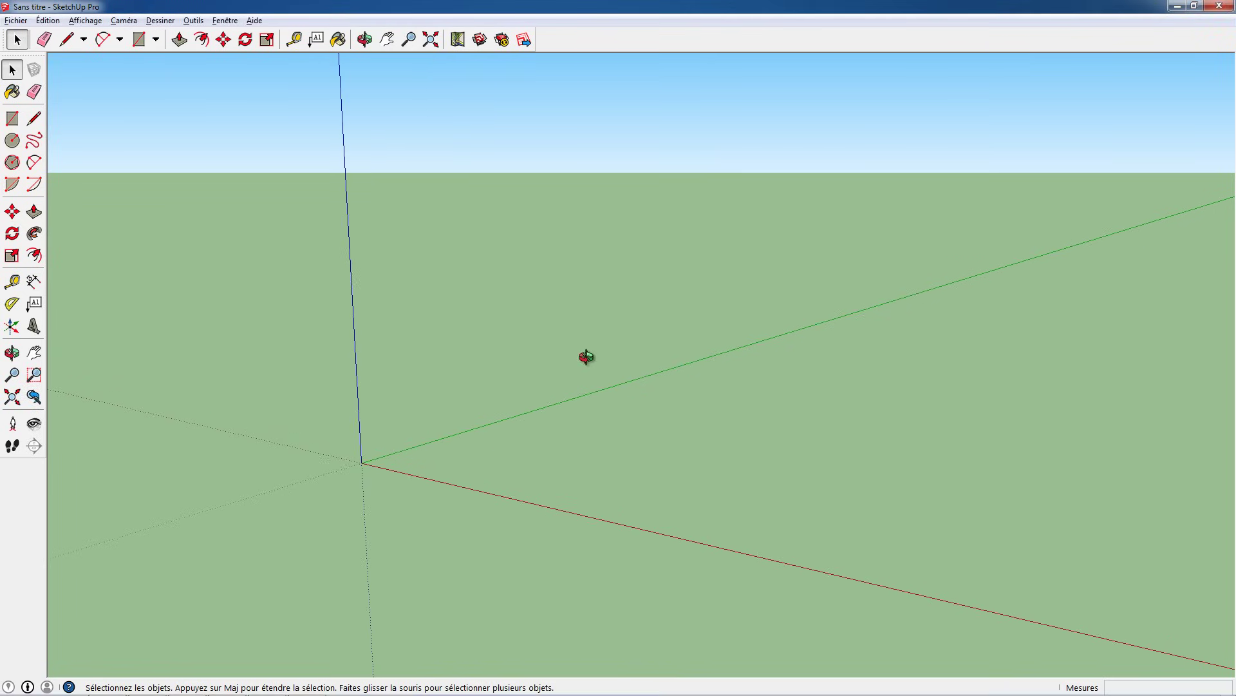
scroll(588, 354, "up", 3)
scroll(582, 403, "down", 3)
mouse_move(582, 403)
middle_mouse_down()
mouse_move(639, 289)
mouse_move(588, 322)
middle_mouse_up()
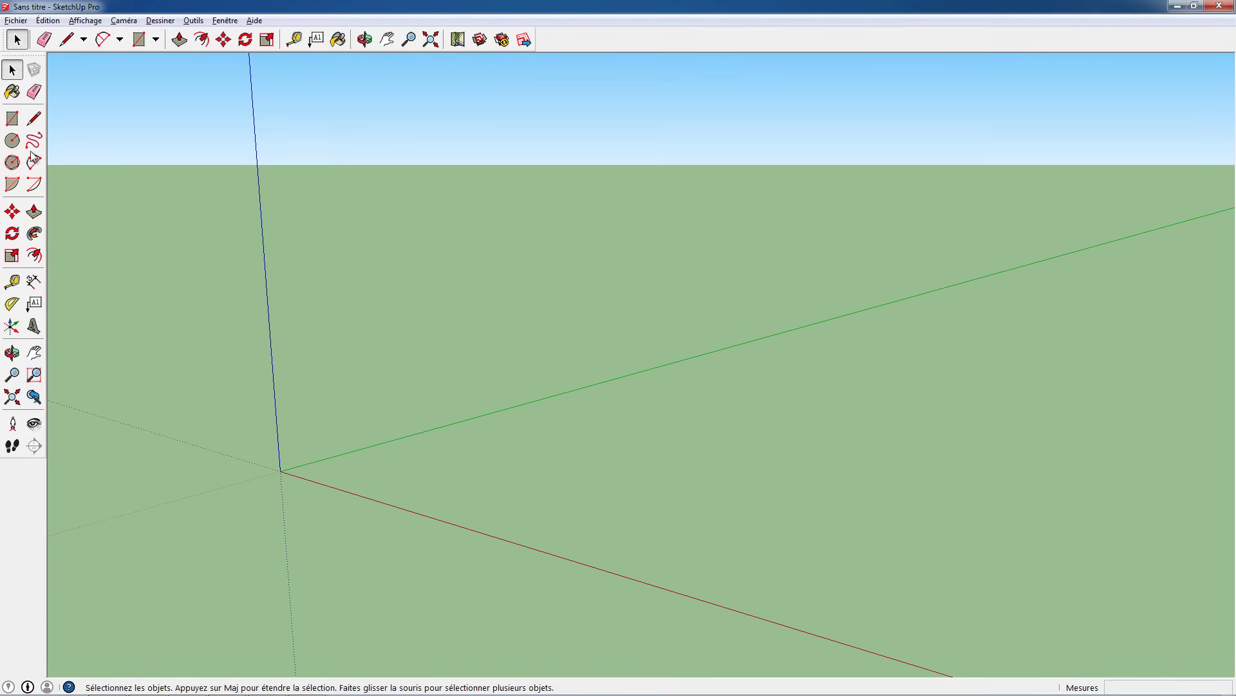
left_click(12, 118)
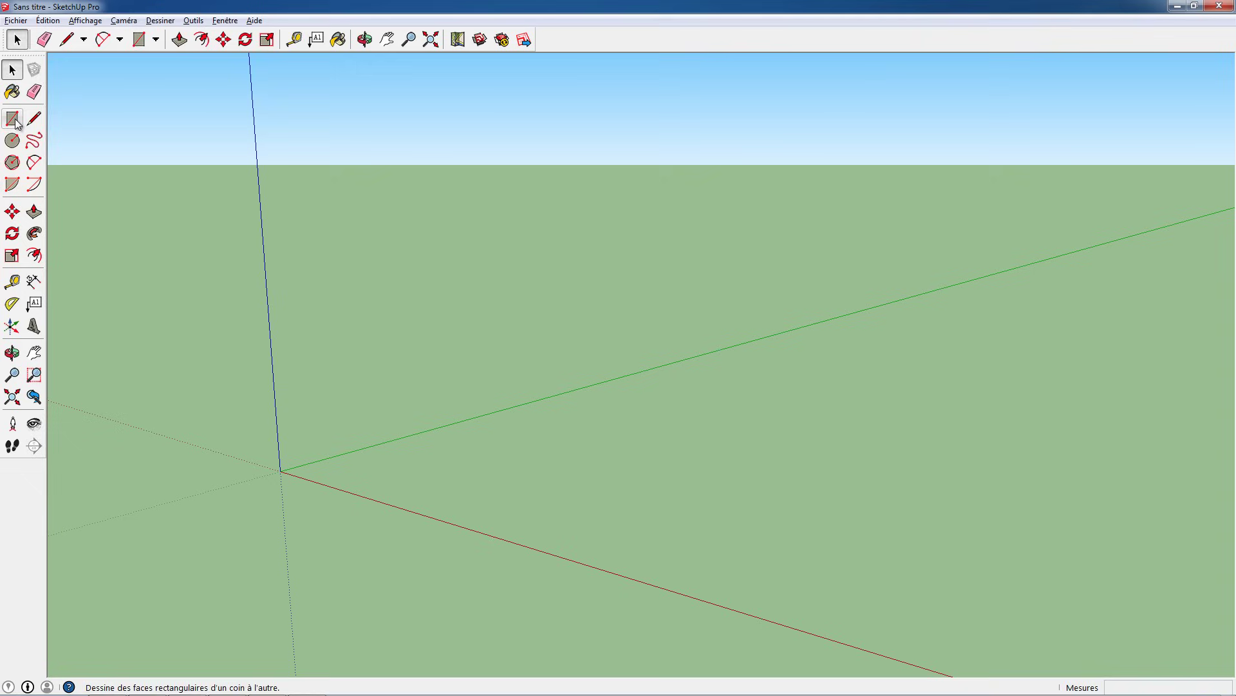
left_click(281, 469)
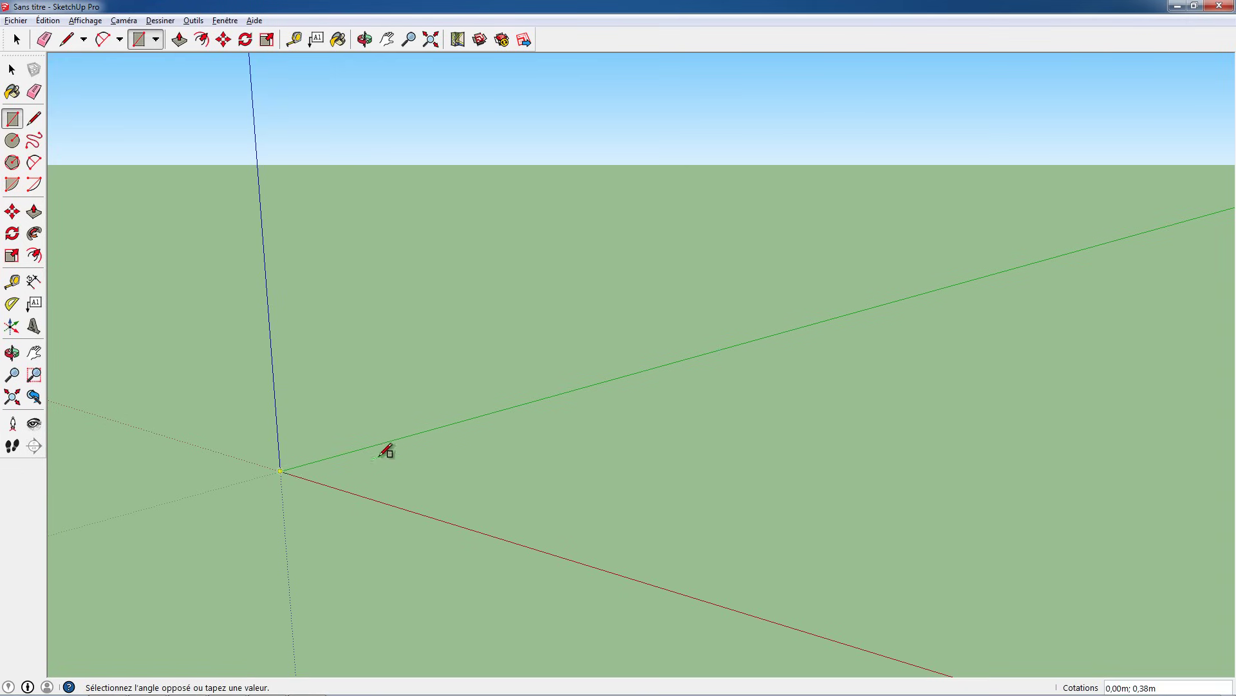
left_click(975, 414)
mouse_move(837, 359)
middle_mouse_down()
mouse_move(820, 309)
mouse_move(718, 364)
middle_mouse_up()
- Offset the floor outline inward to form a wall-thickness border strip, then view from above
key("p")
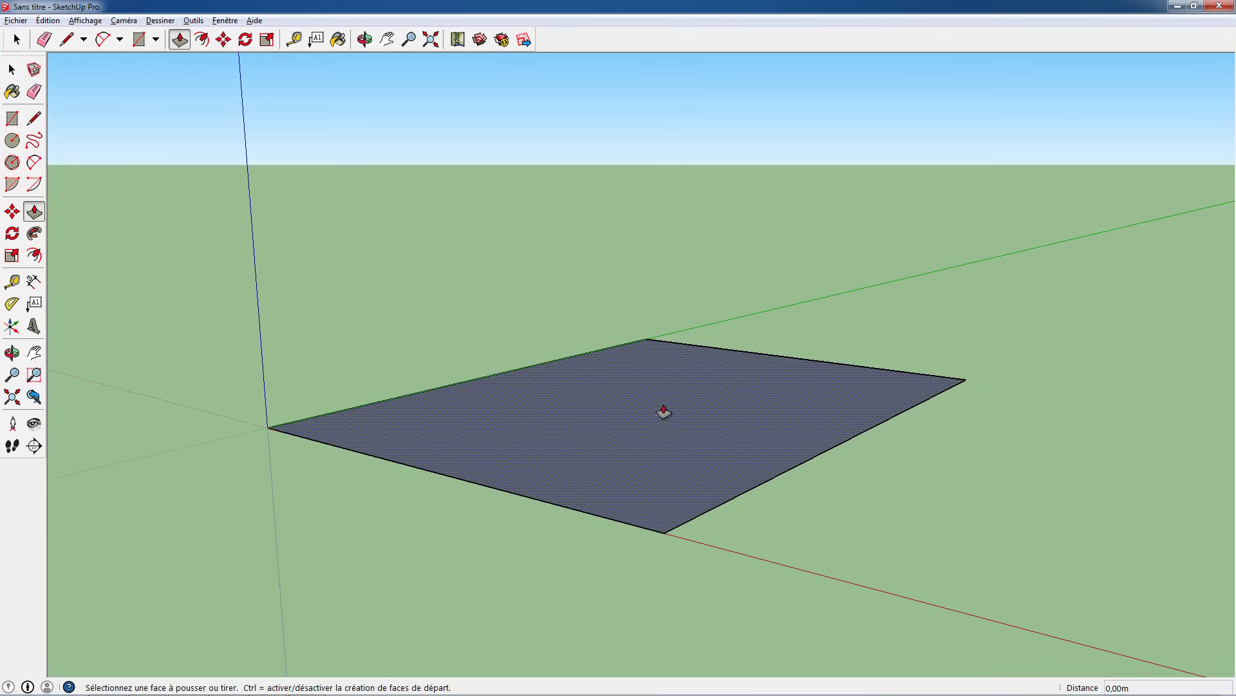
left_click(34, 255)
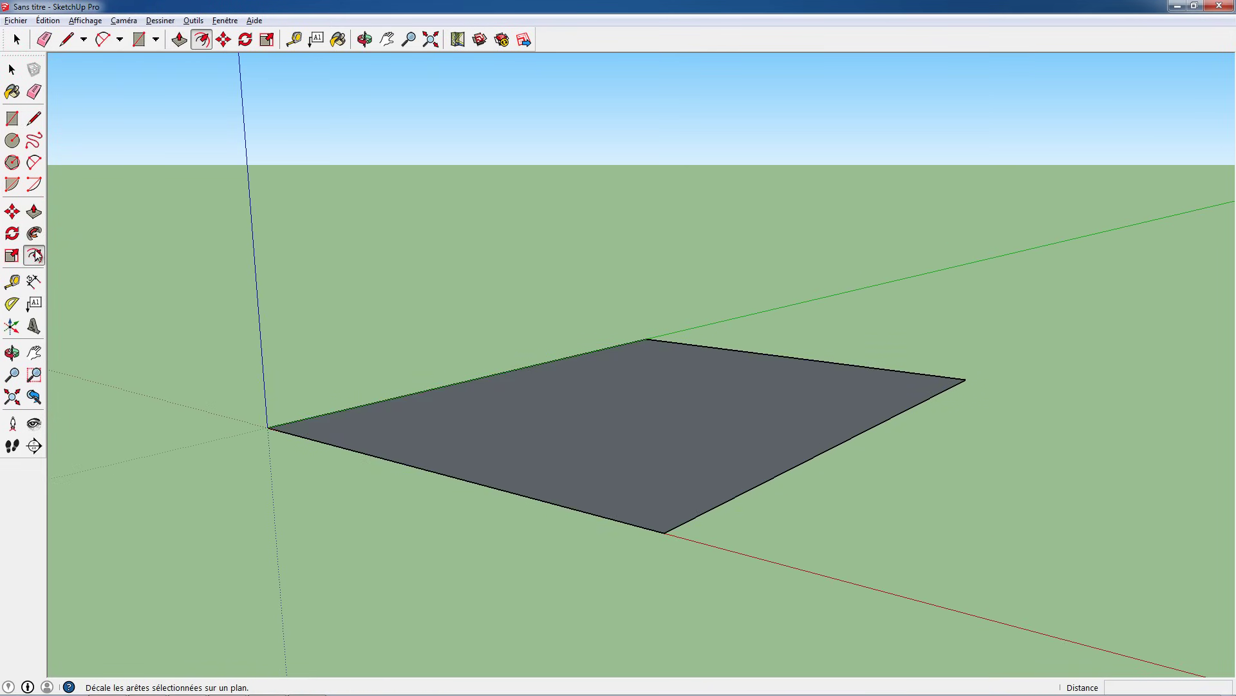
left_click(767, 404)
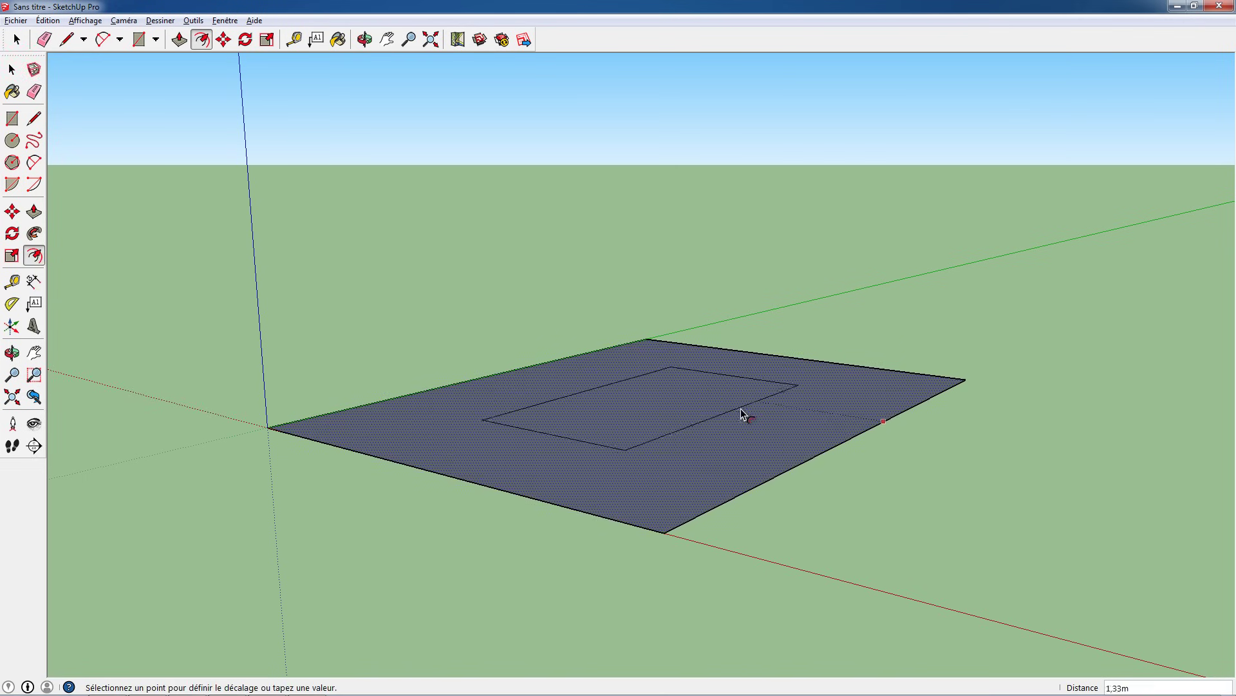
left_click(878, 416)
mouse_move(867, 404)
middle_mouse_down()
mouse_move(859, 516)
mouse_move(349, 495)
mouse_move(319, 546)
middle_mouse_up()
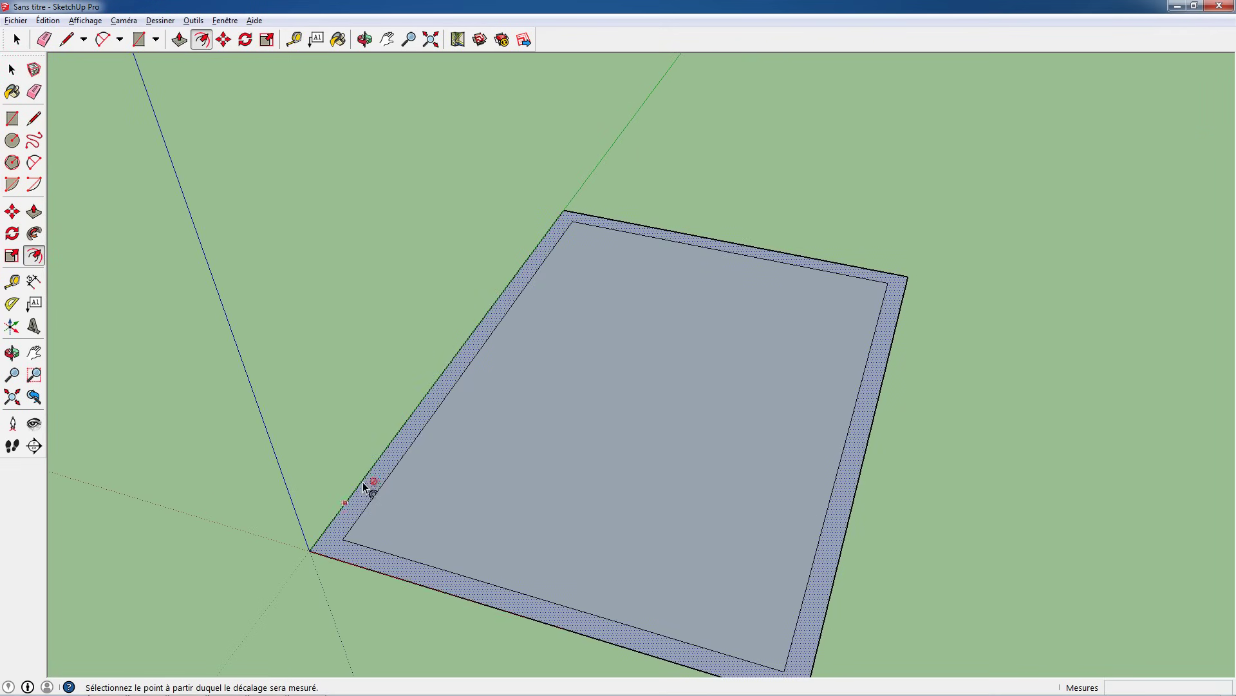
mouse_move(364, 487)
middle_mouse_down()
mouse_move(566, 331)
mouse_move(629, 358)
mouse_move(629, 427)
middle_mouse_up()
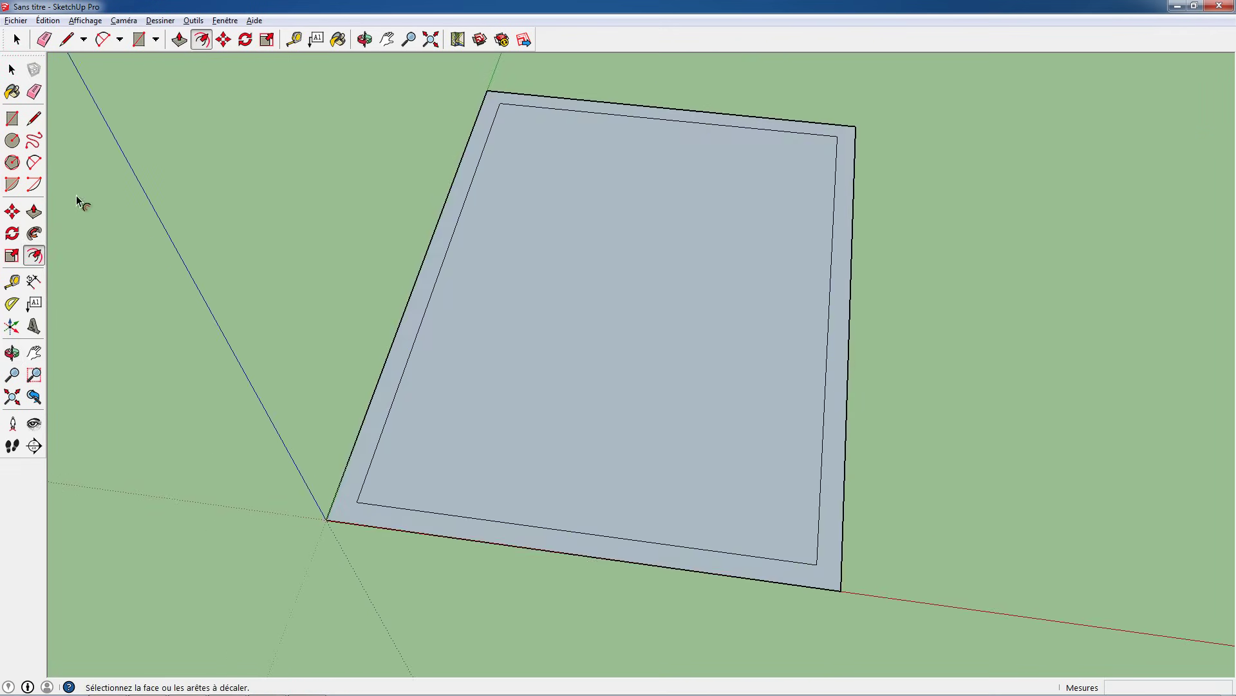
- Draw a thin partition strip from the left wall border, erasing its wall-end edge to merge it
left_click(12, 118)
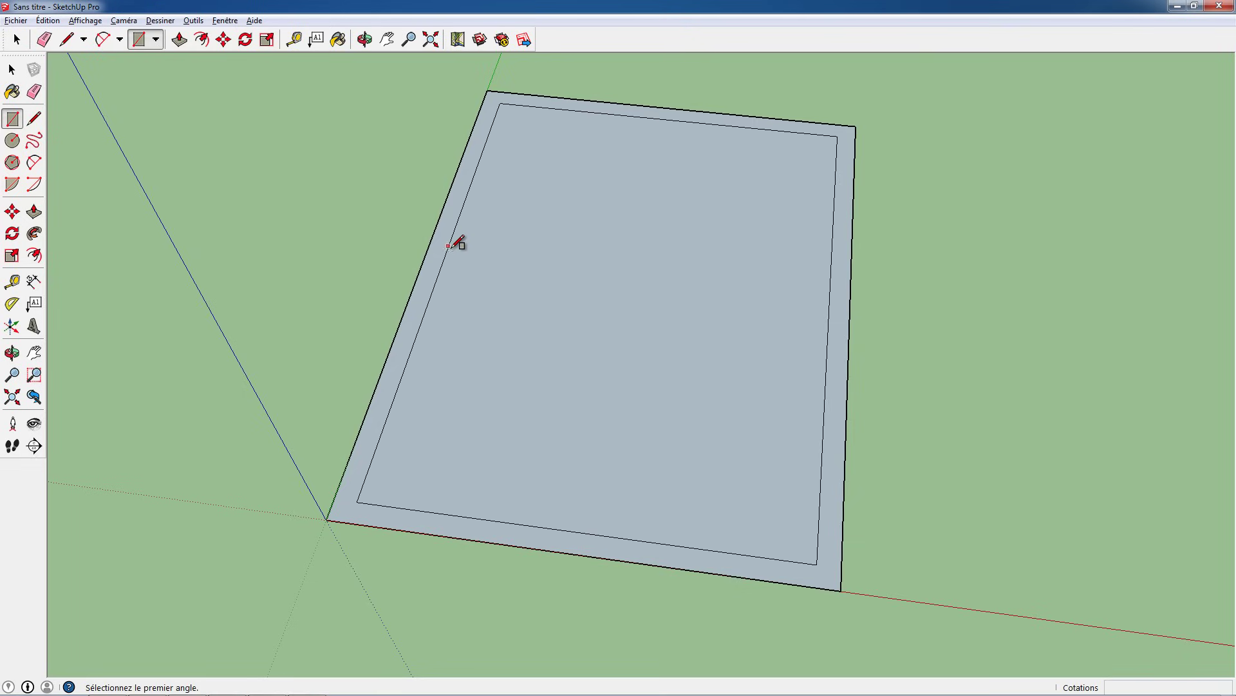
left_click(446, 251)
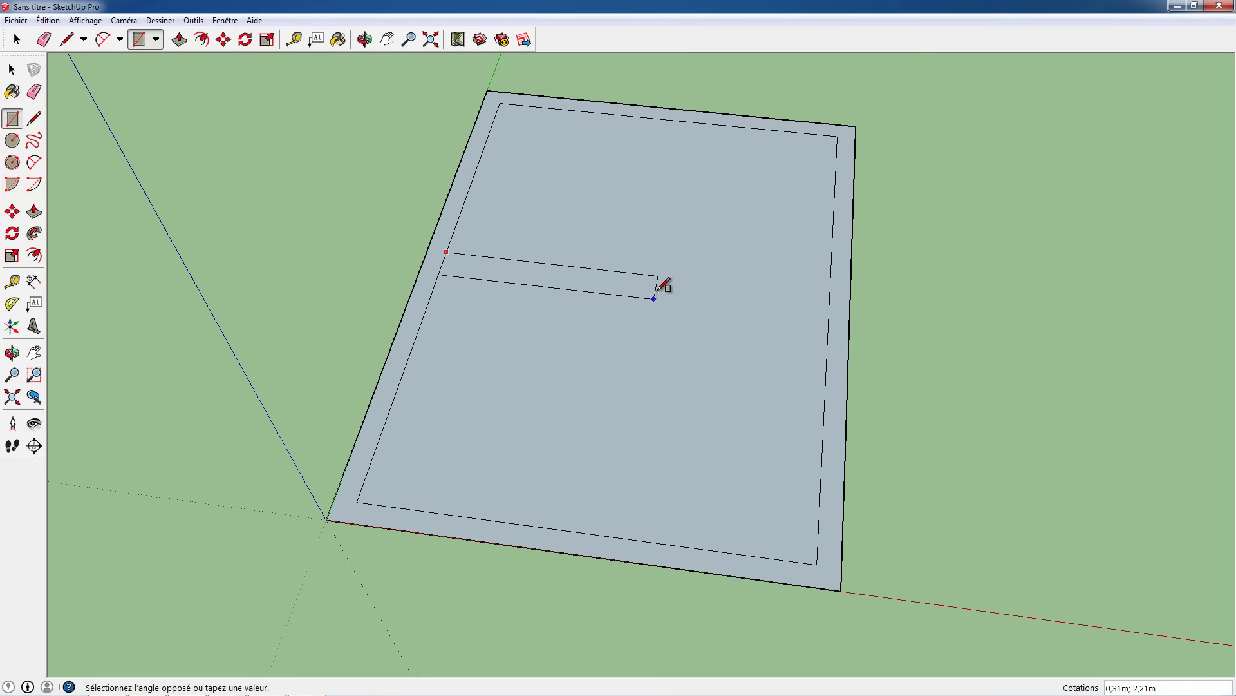
left_click(688, 298)
mouse_move(693, 293)
middle_mouse_down()
mouse_move(547, 298)
mouse_move(609, 232)
mouse_move(603, 261)
middle_mouse_up()
middle_click_drag(662, 293, 635, 420)
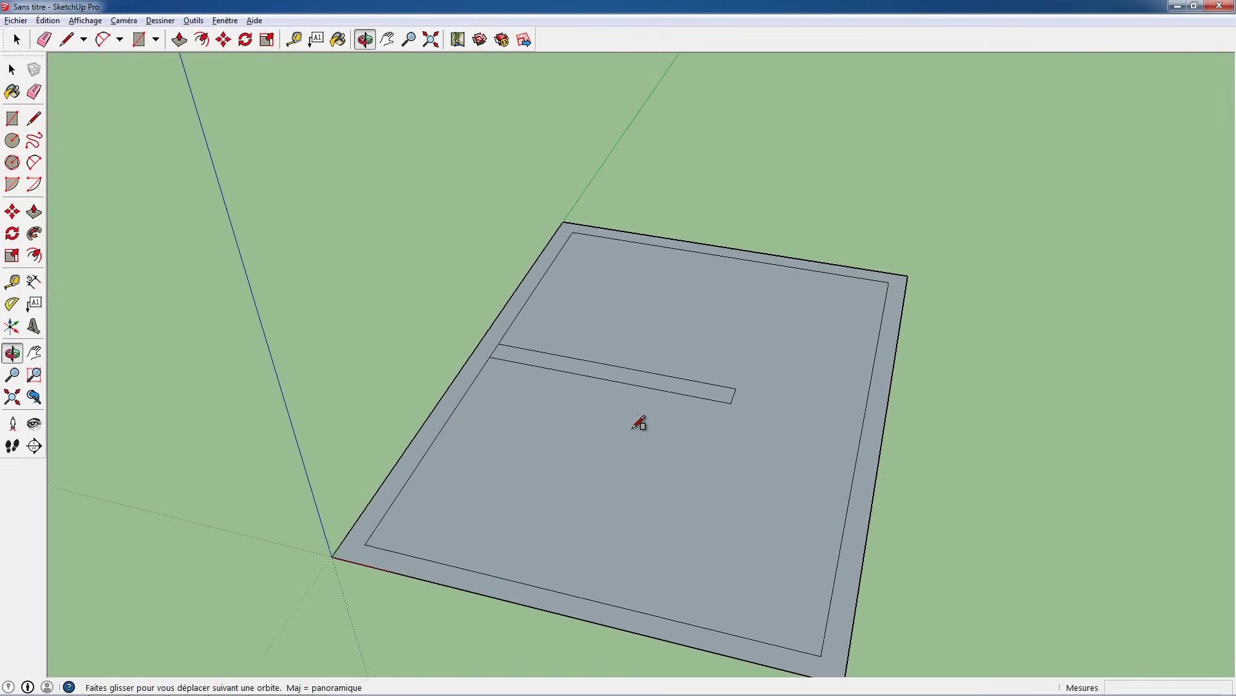
left_click(33, 93)
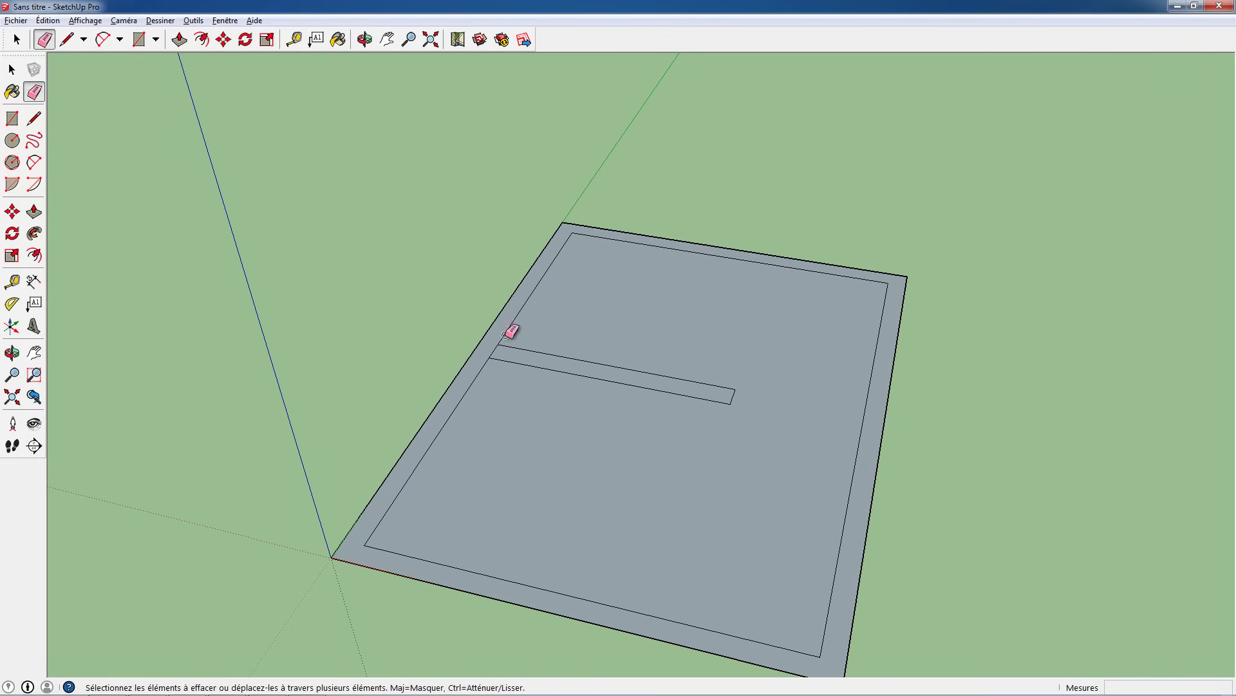
left_click_drag(492, 348, 501, 353)
mouse_move(577, 409)
middle_mouse_down()
mouse_move(541, 391)
mouse_move(564, 295)
middle_mouse_up()
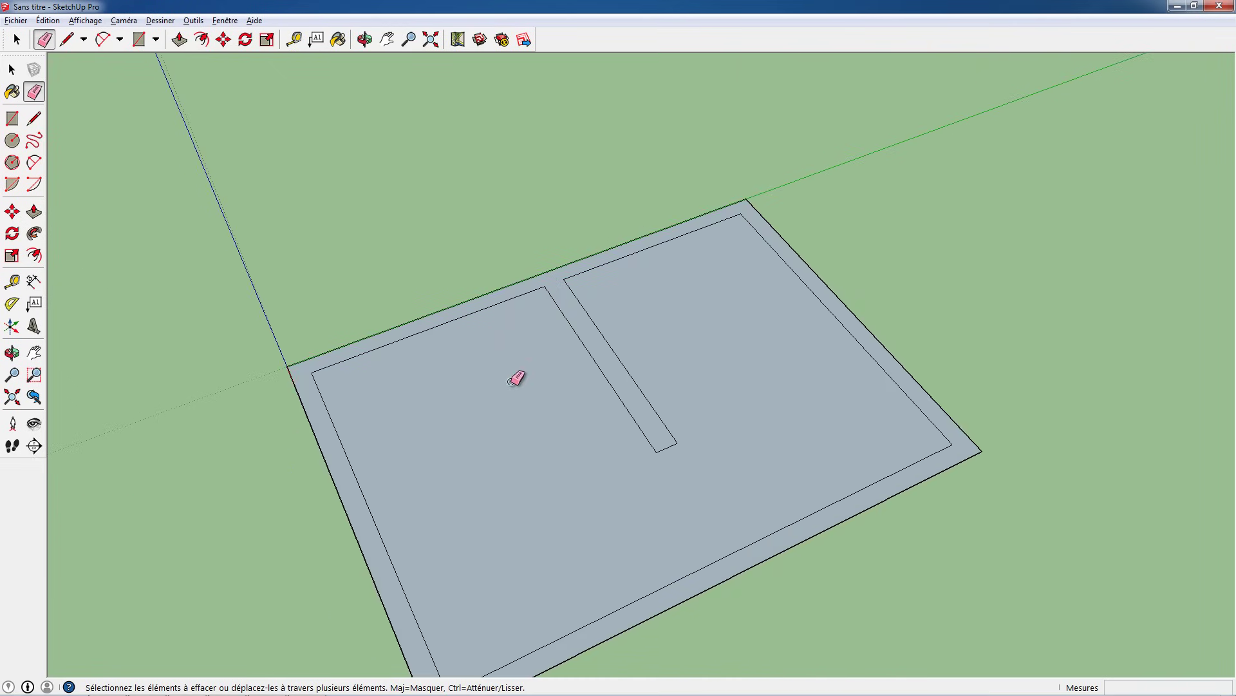
mouse_move(516, 380)
middle_mouse_down()
mouse_move(629, 362)
mouse_move(643, 436)
middle_mouse_up()
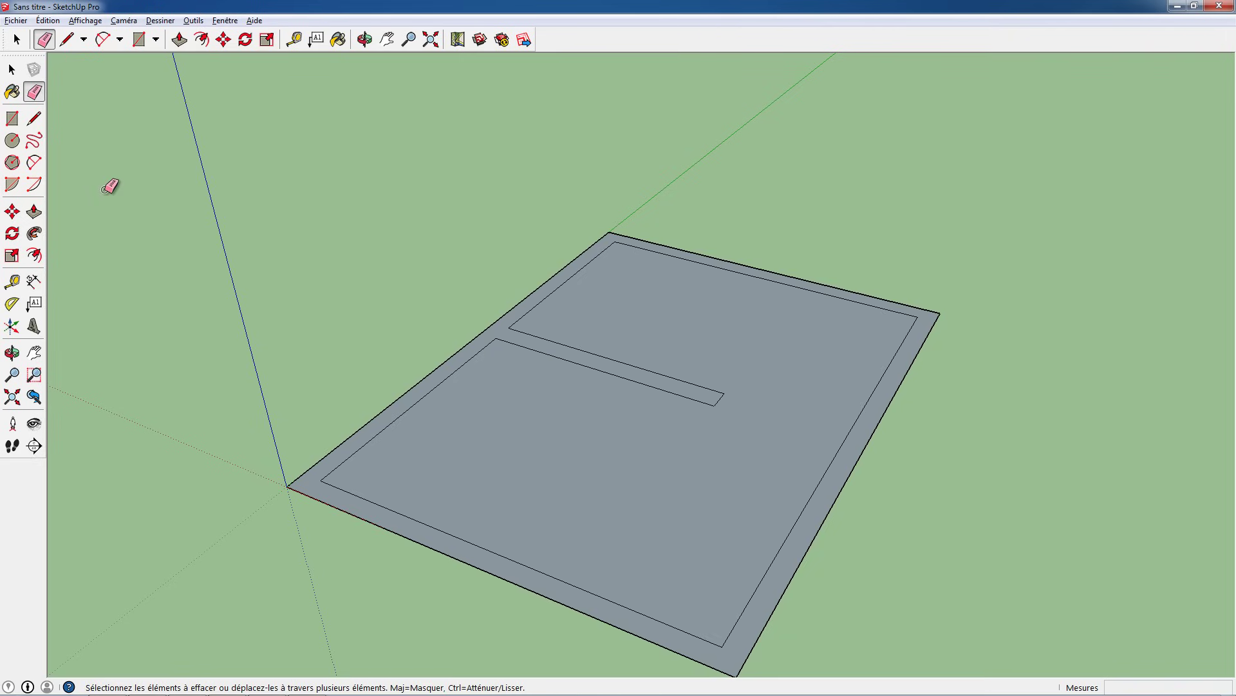
mouse_move(575, 488)
middle_mouse_down()
mouse_move(558, 378)
mouse_move(624, 431)
mouse_move(500, 494)
mouse_move(415, 436)
middle_mouse_up()
left_click(11, 119)
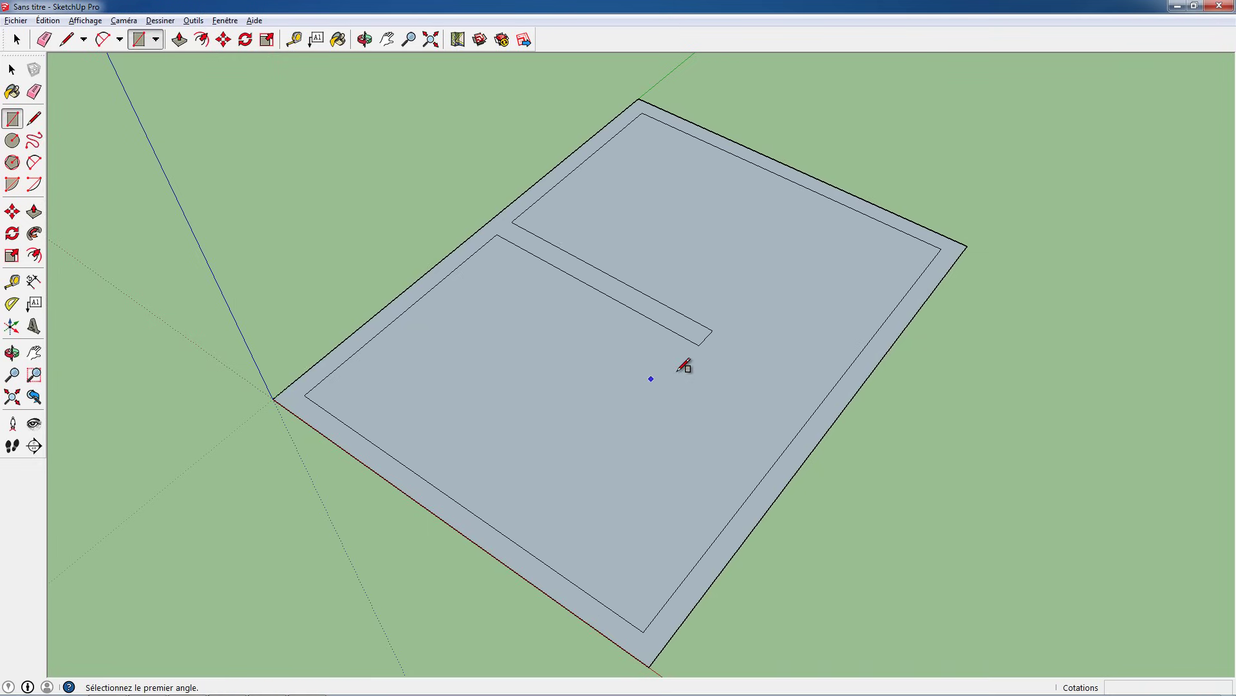
- Draw a second thin strip from the partition's end to the front wall and erase both joining edges
left_click(699, 344)
left_click(667, 329)
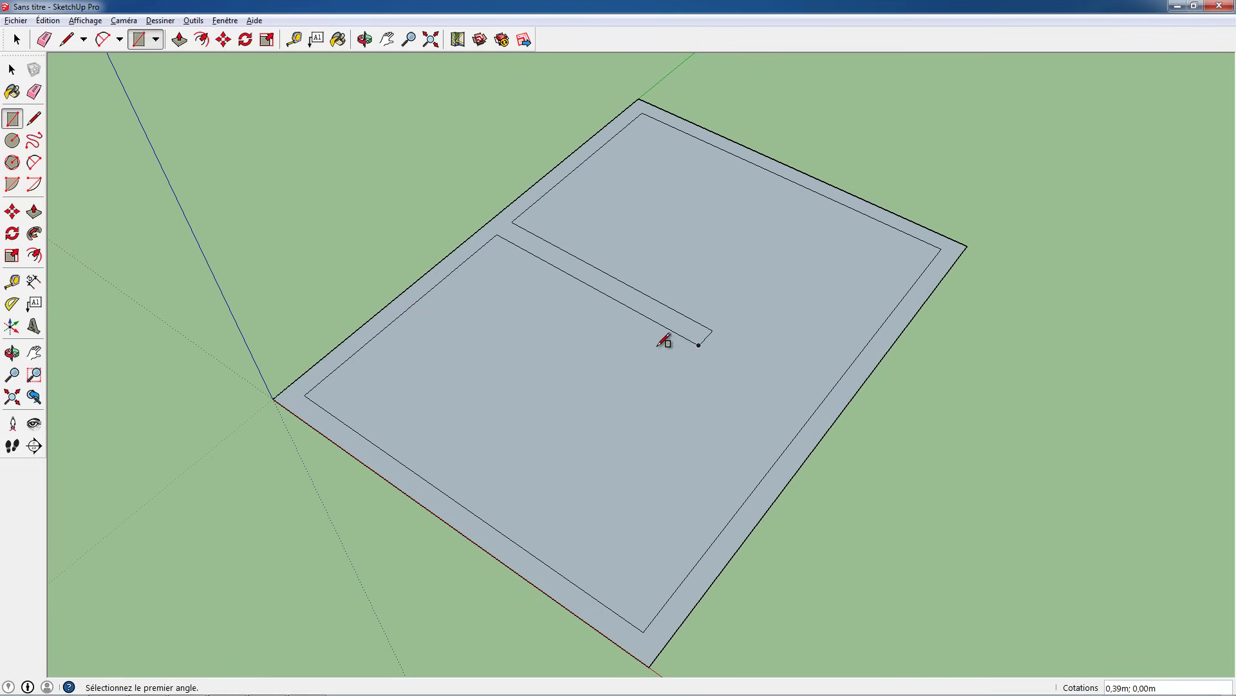
left_click(667, 327)
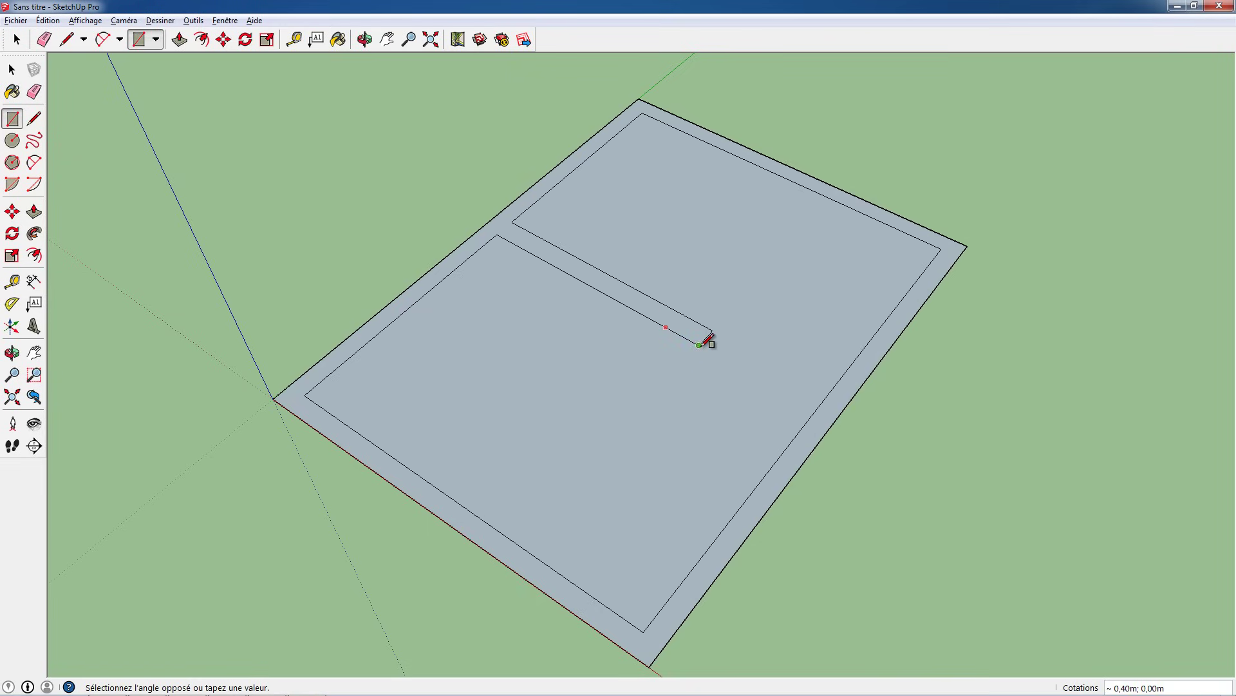
left_click(509, 551)
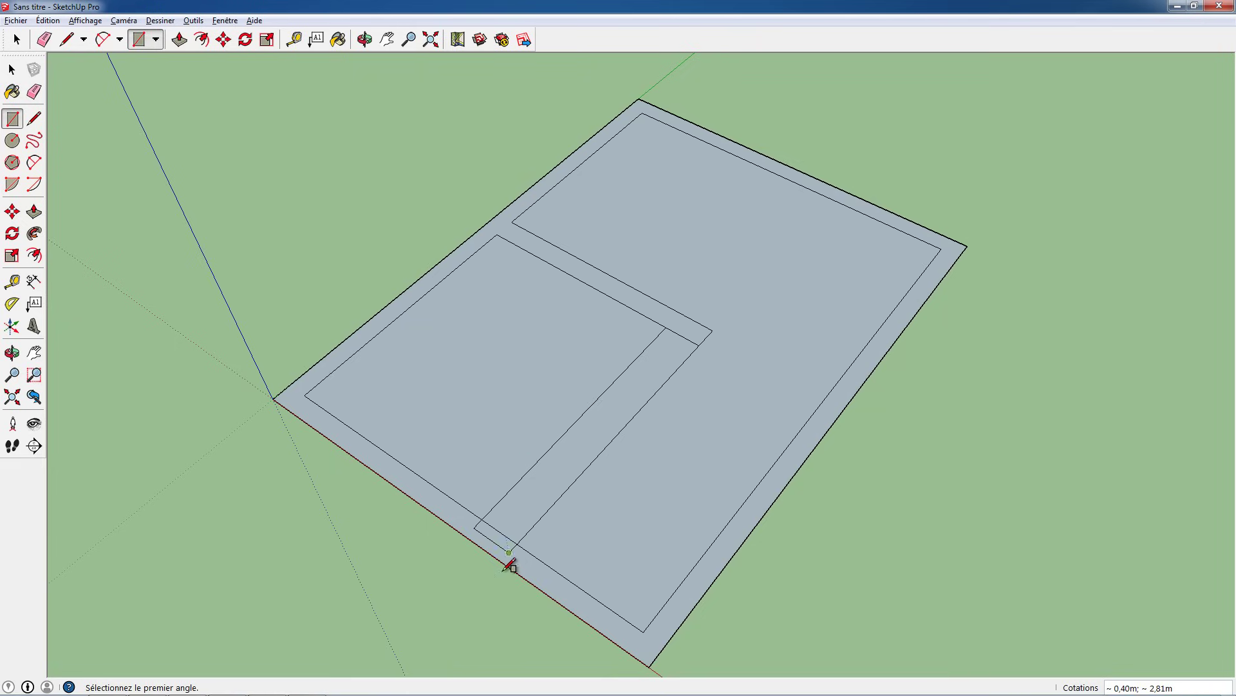
left_click(34, 91)
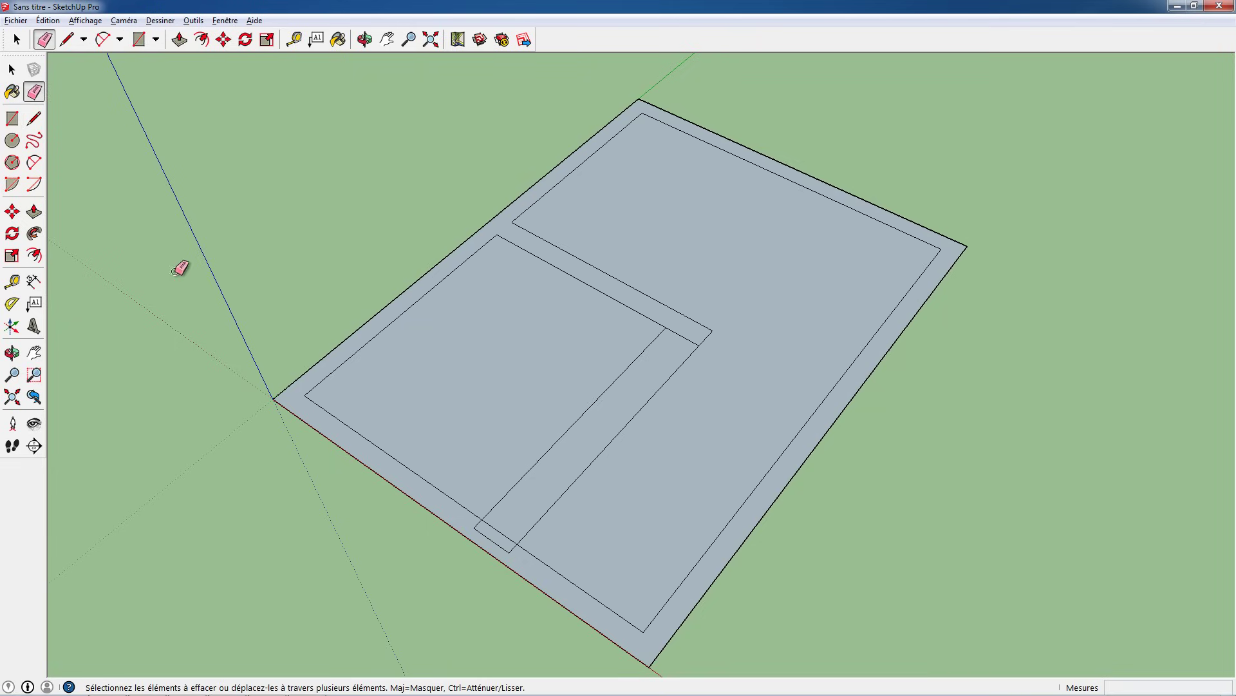
left_click(499, 538)
left_click(670, 332)
- Draw a narrow strip from the partition corner into the right room, then delete and restore its face
left_click(12, 118)
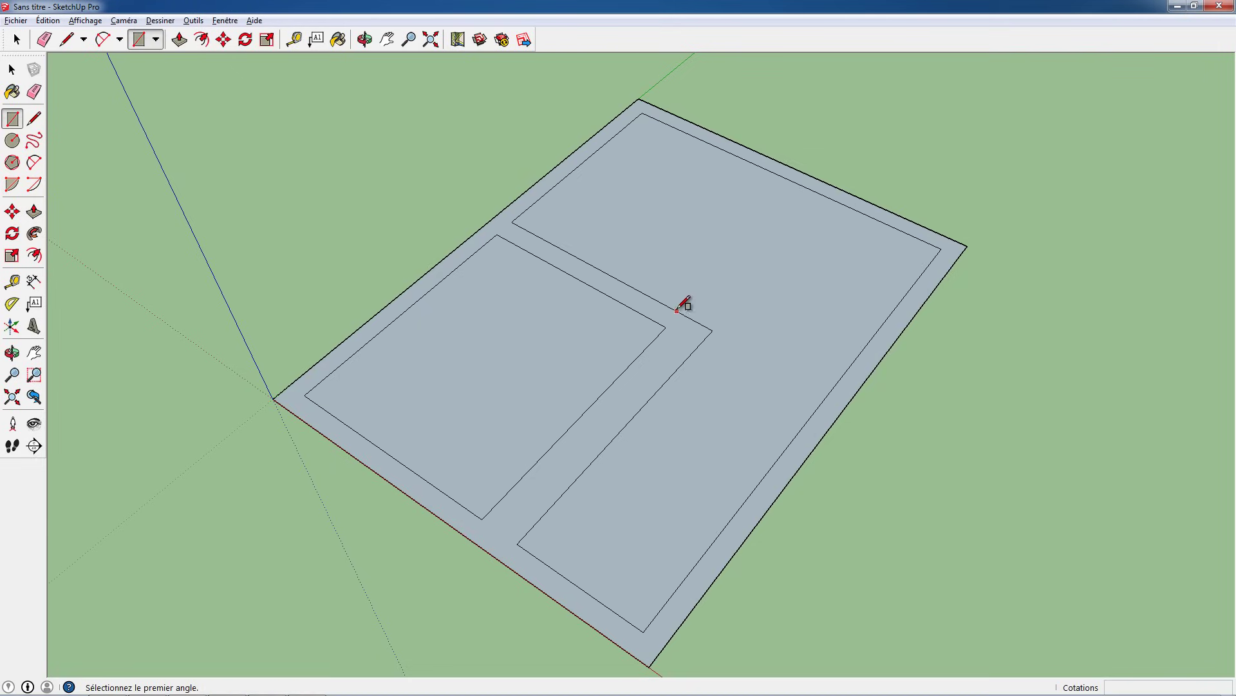
left_click(712, 330)
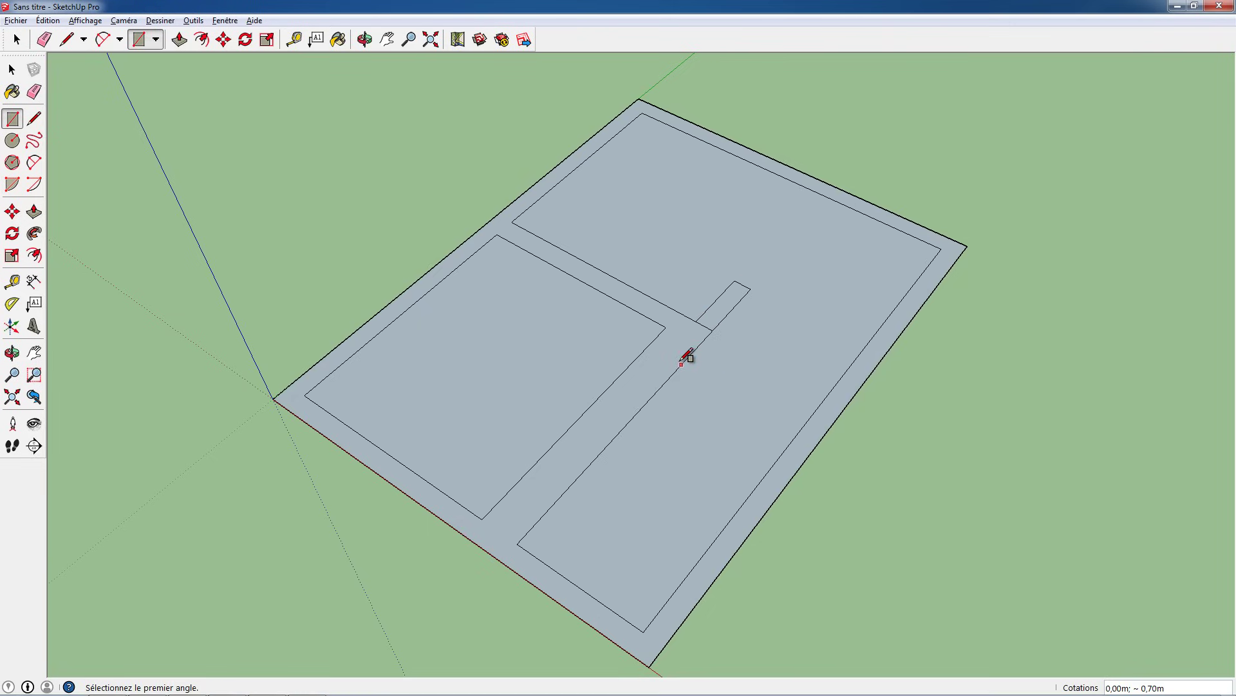
left_click(713, 330)
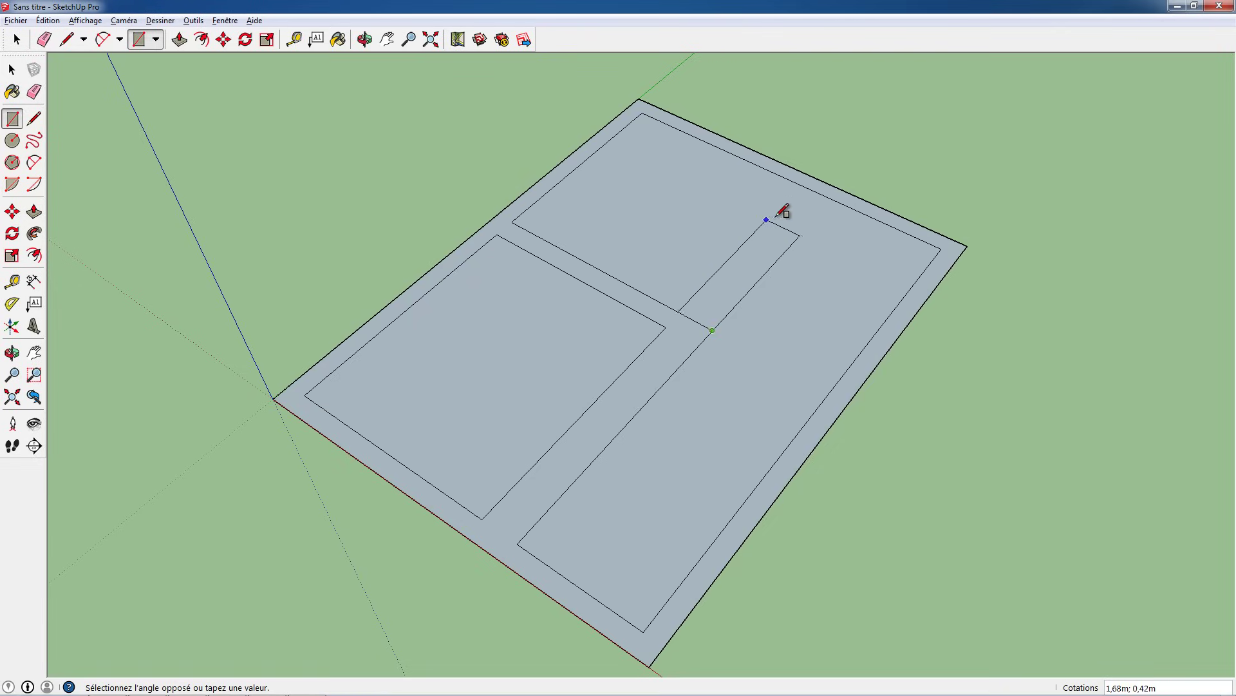
left_click(786, 197)
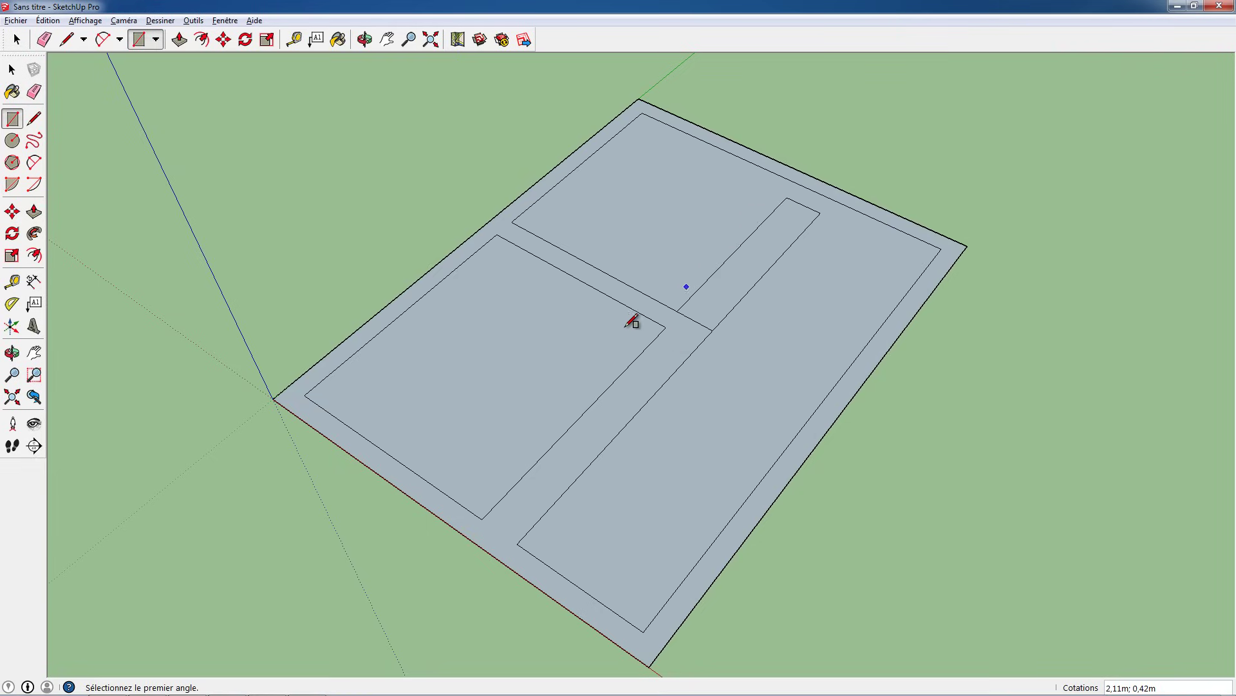
left_click(12, 69)
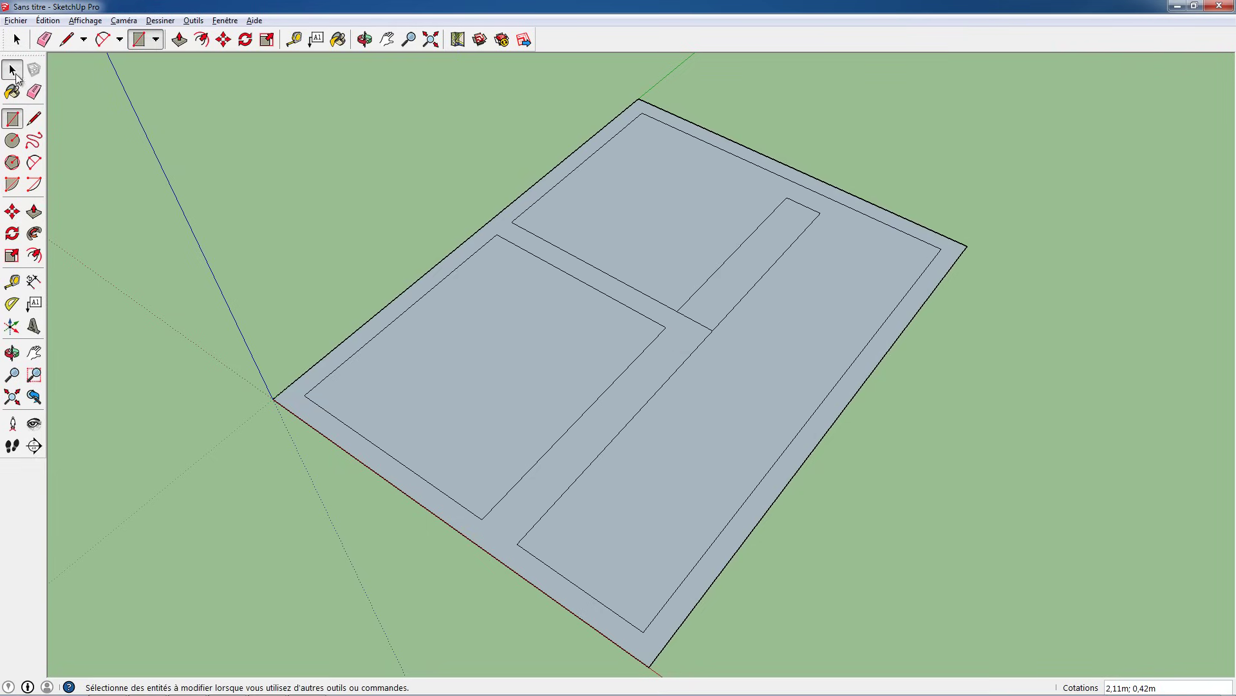
left_click(806, 215)
key("Escape")
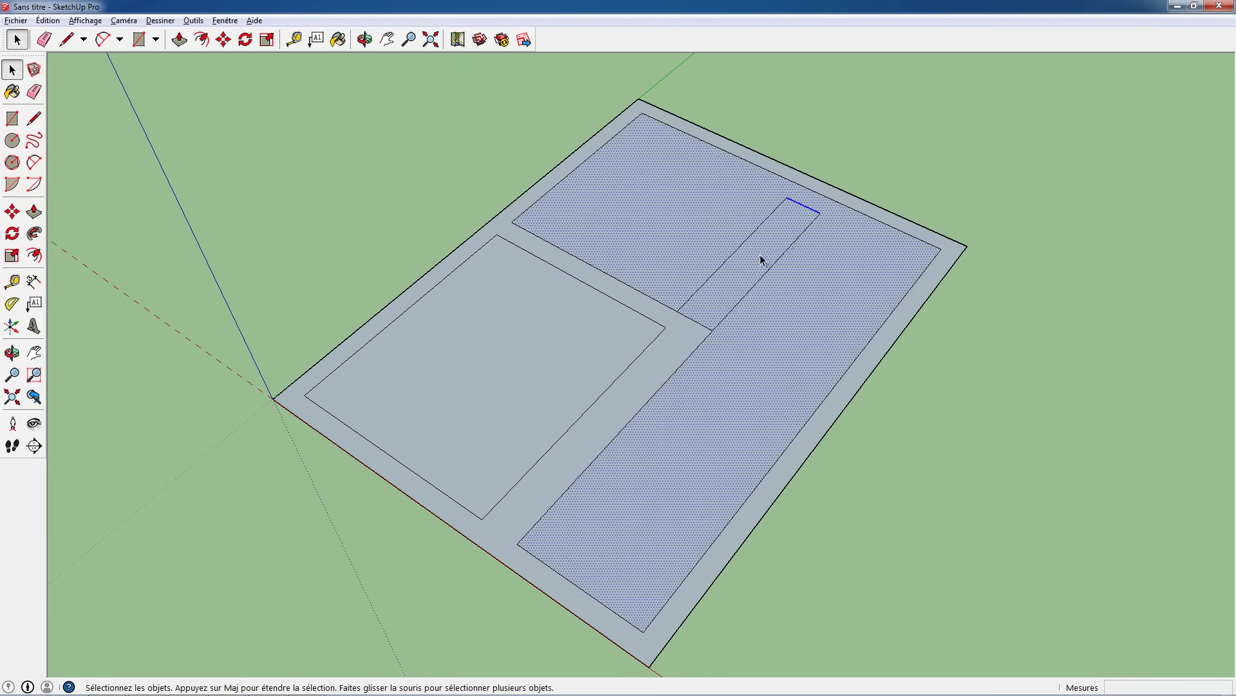
left_click(703, 325)
key("Delete")
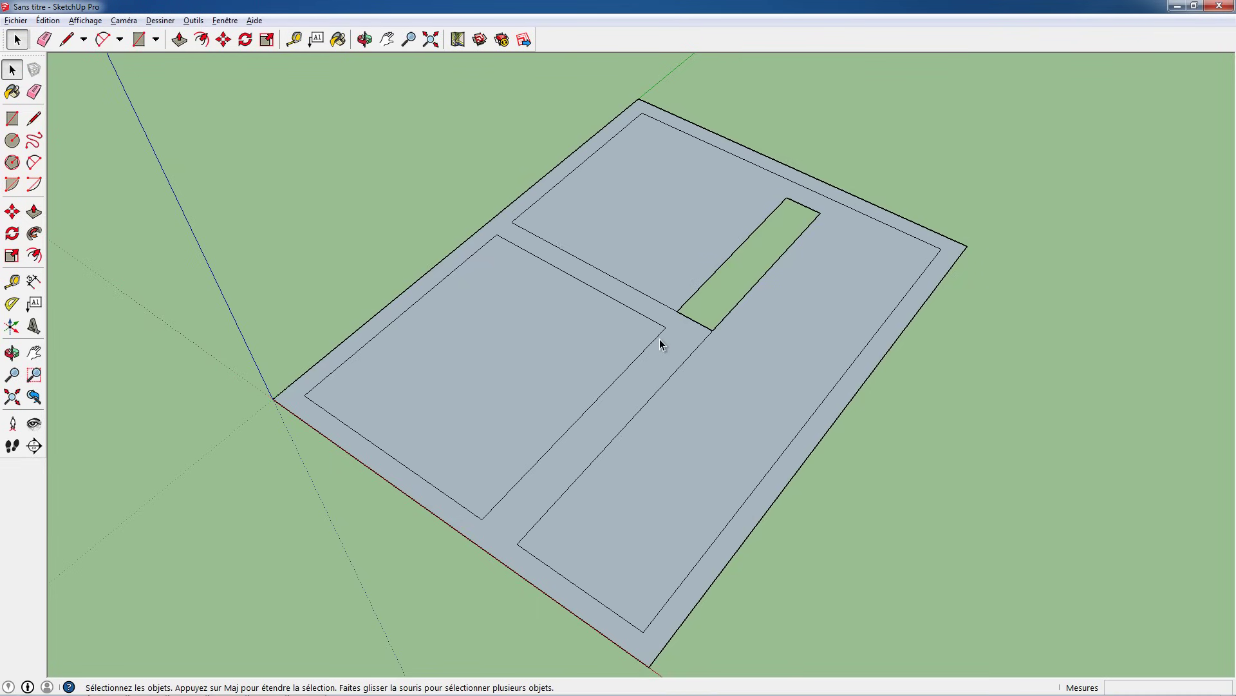
key("ctrl+z")
key("ctrl+z")
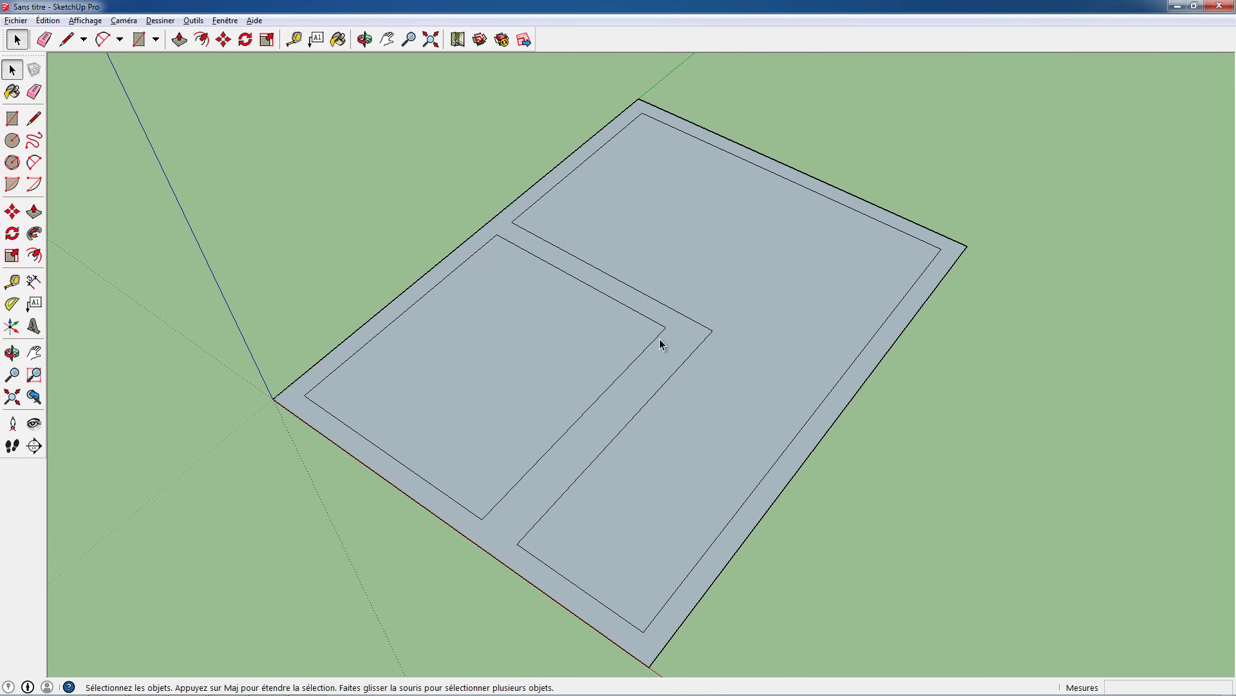
- Close the strip's end and draw a wall strip from the partition junction to the back border
left_click(11, 119)
left_click(699, 346)
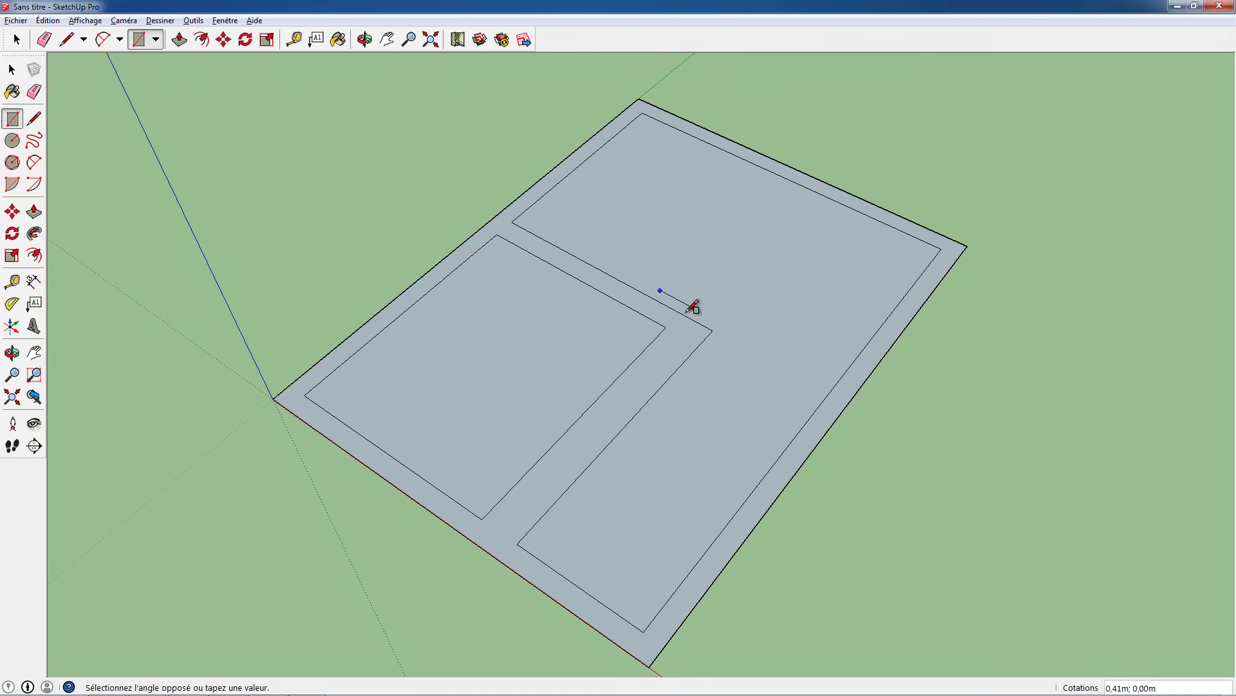
left_click(682, 314)
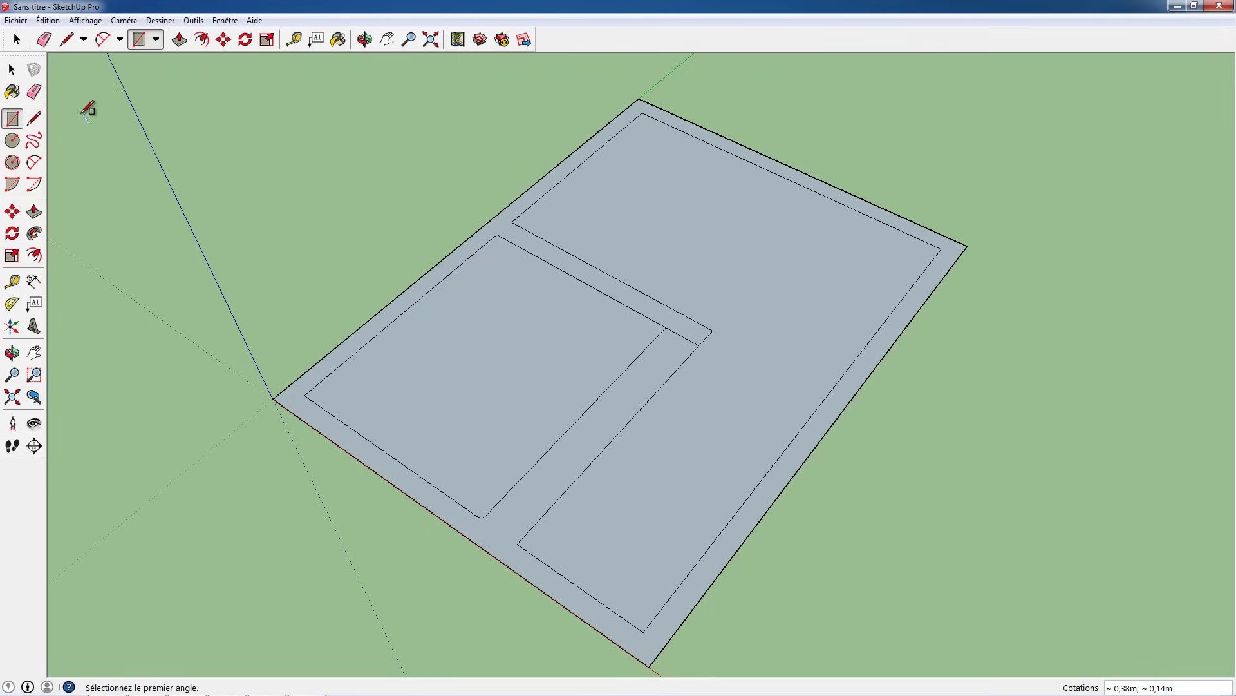
key("e")
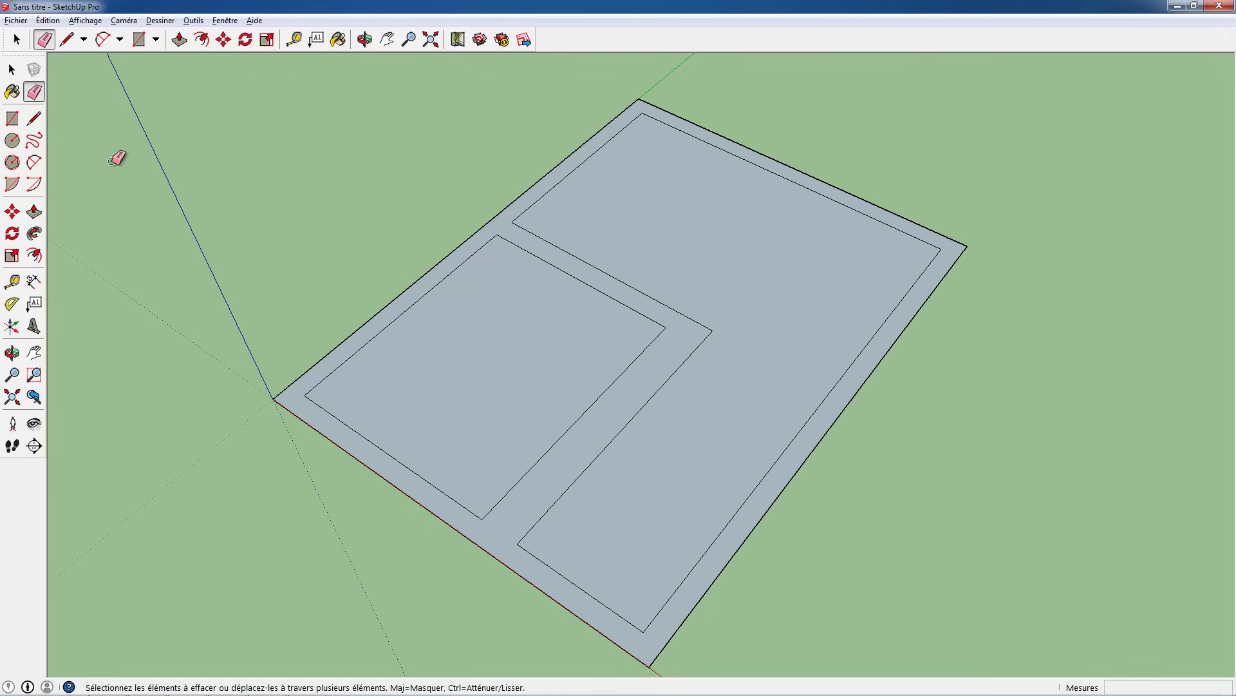
left_click(12, 118)
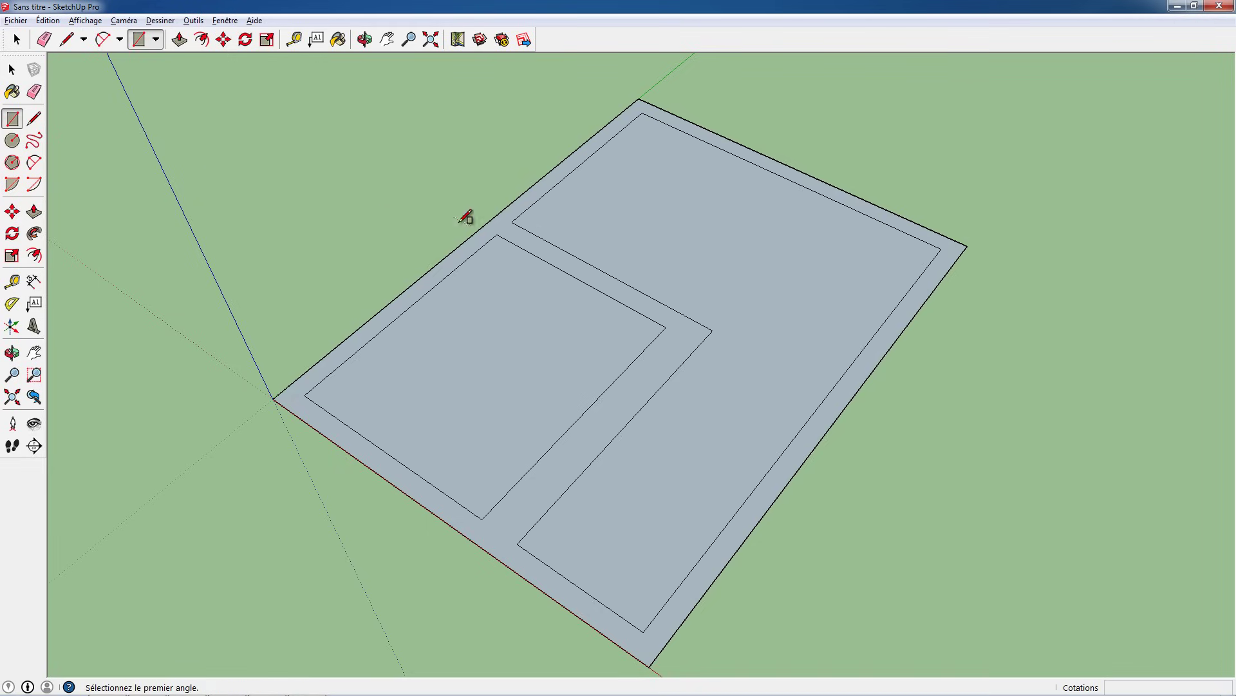
left_click(712, 330)
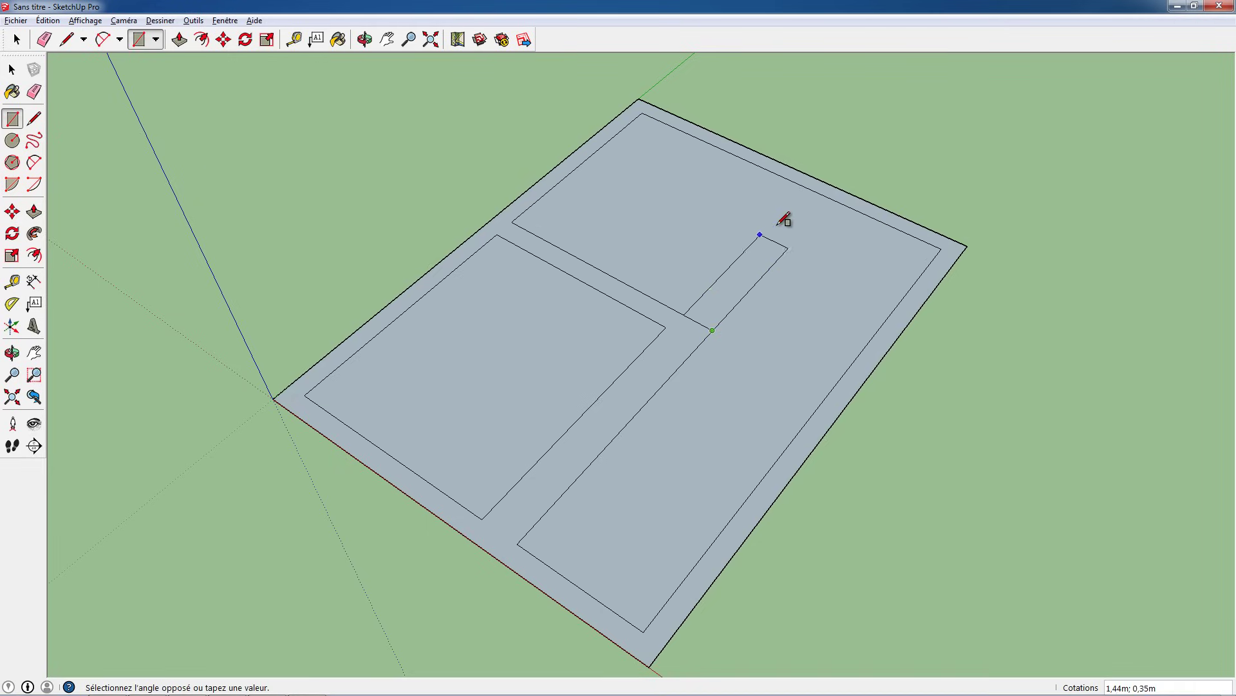
left_click(800, 185)
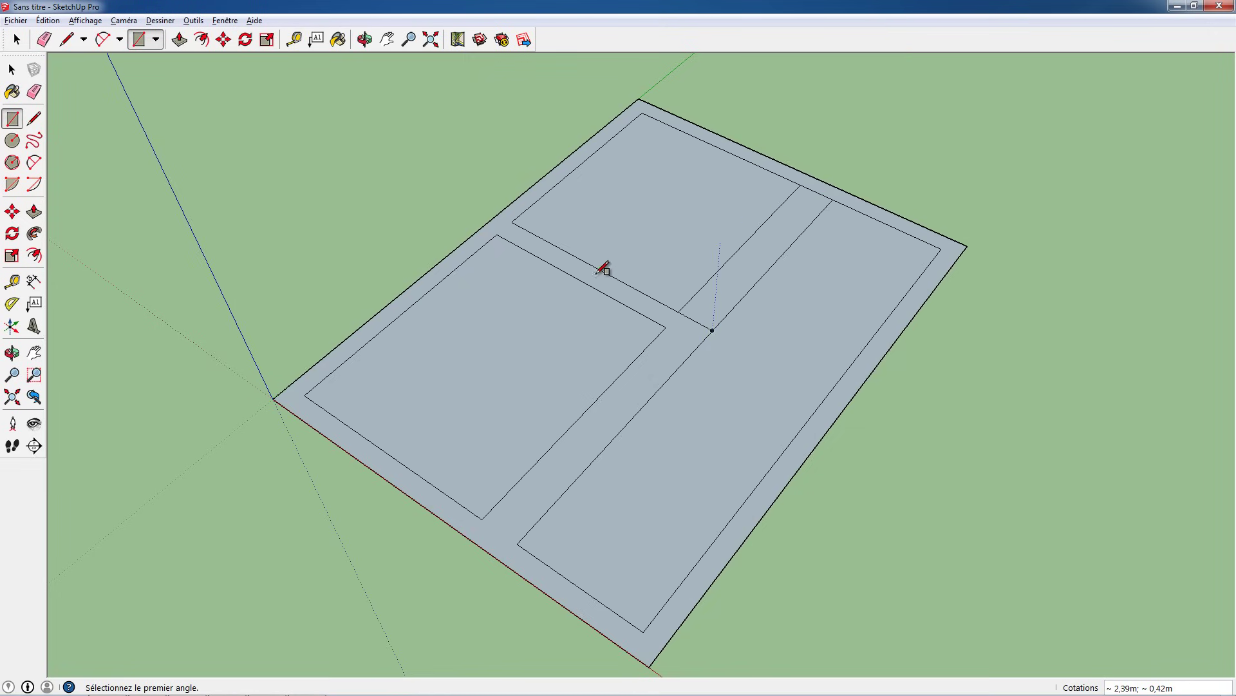
left_click(34, 92)
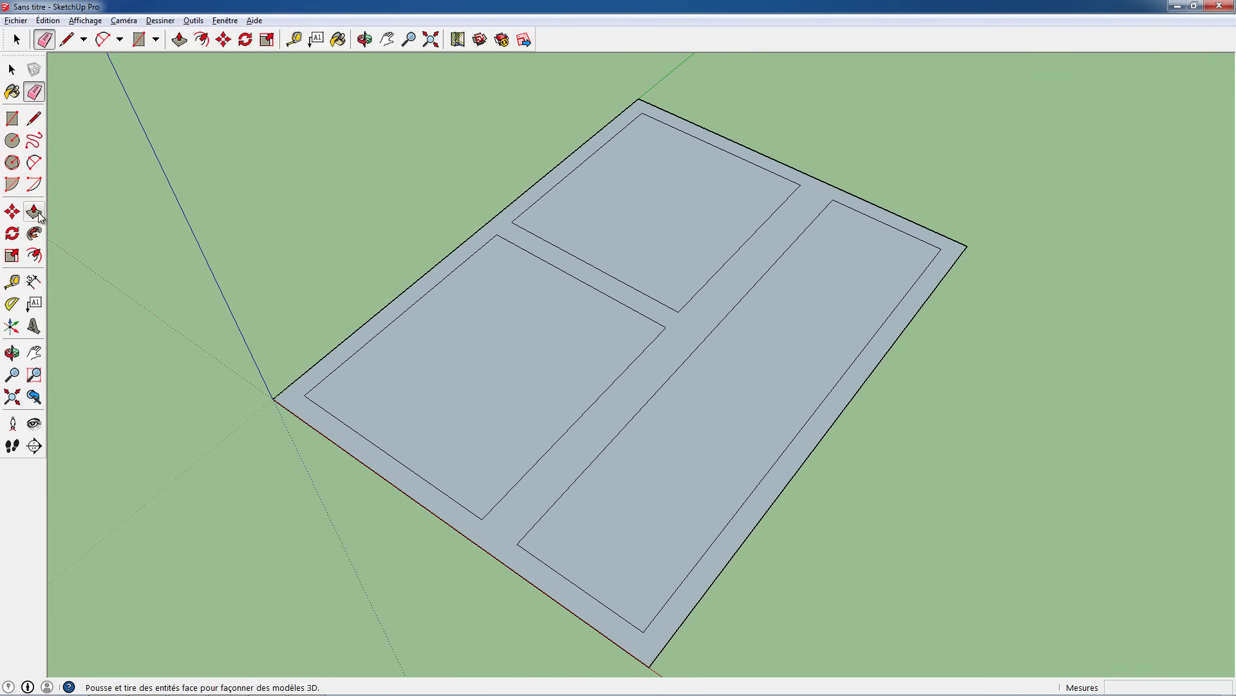
- Push/Pull the wall strip face up about 1,29 m to form three open-topped rooms
key("p")
left_click(698, 323)
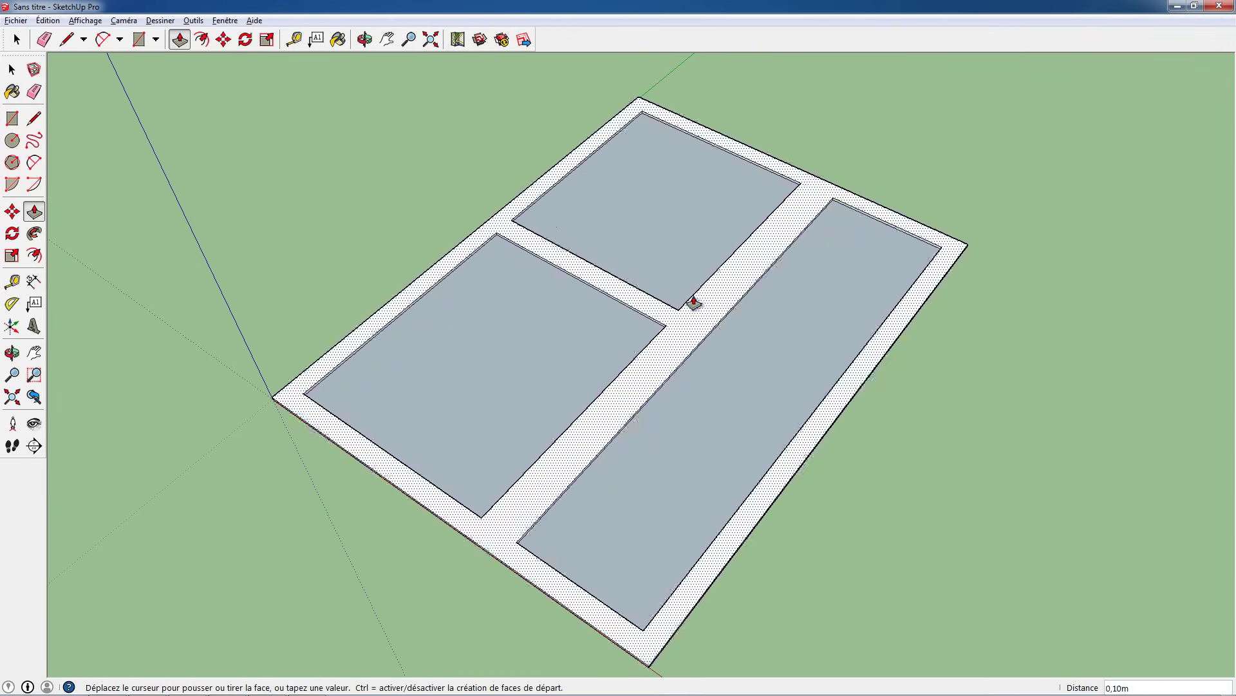
middle_click_drag(693, 234, 618, 221)
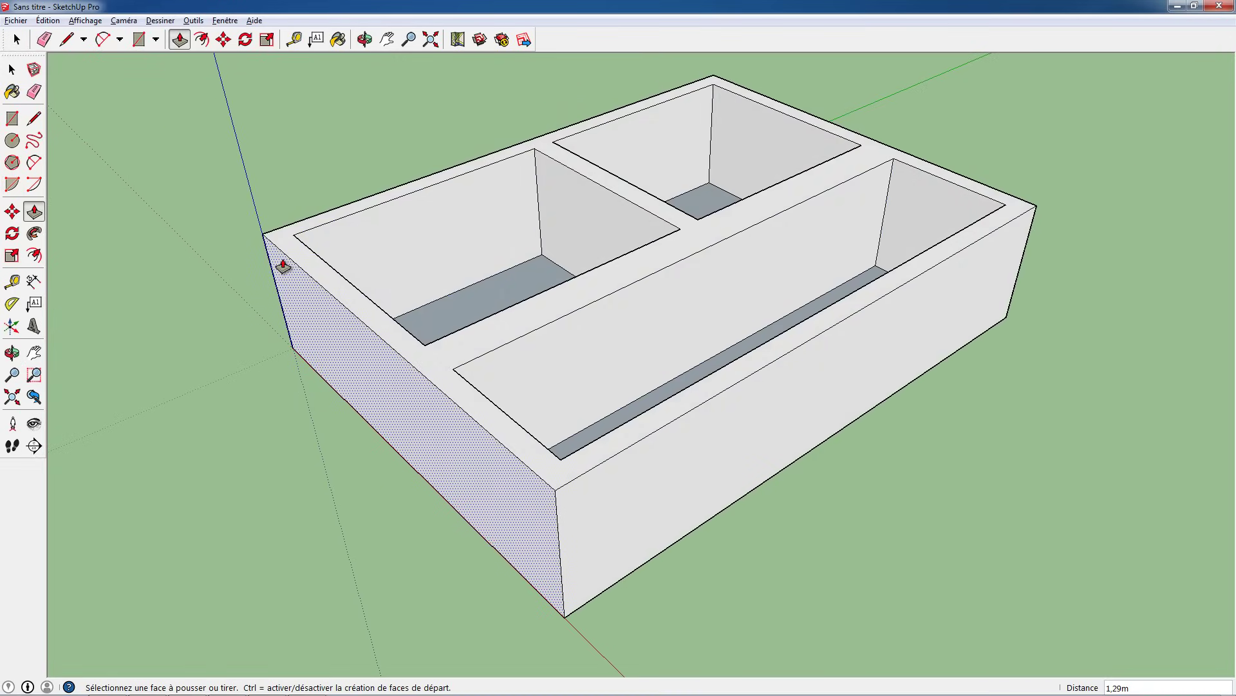
- Draw a door rectangle on the long room's inner partition wall and push it in about 0,40 m
left_click(11, 119)
mouse_move(629, 262)
middle_mouse_down()
mouse_move(516, 331)
mouse_move(850, 367)
mouse_move(508, 353)
mouse_move(541, 353)
mouse_move(516, 391)
middle_mouse_up()
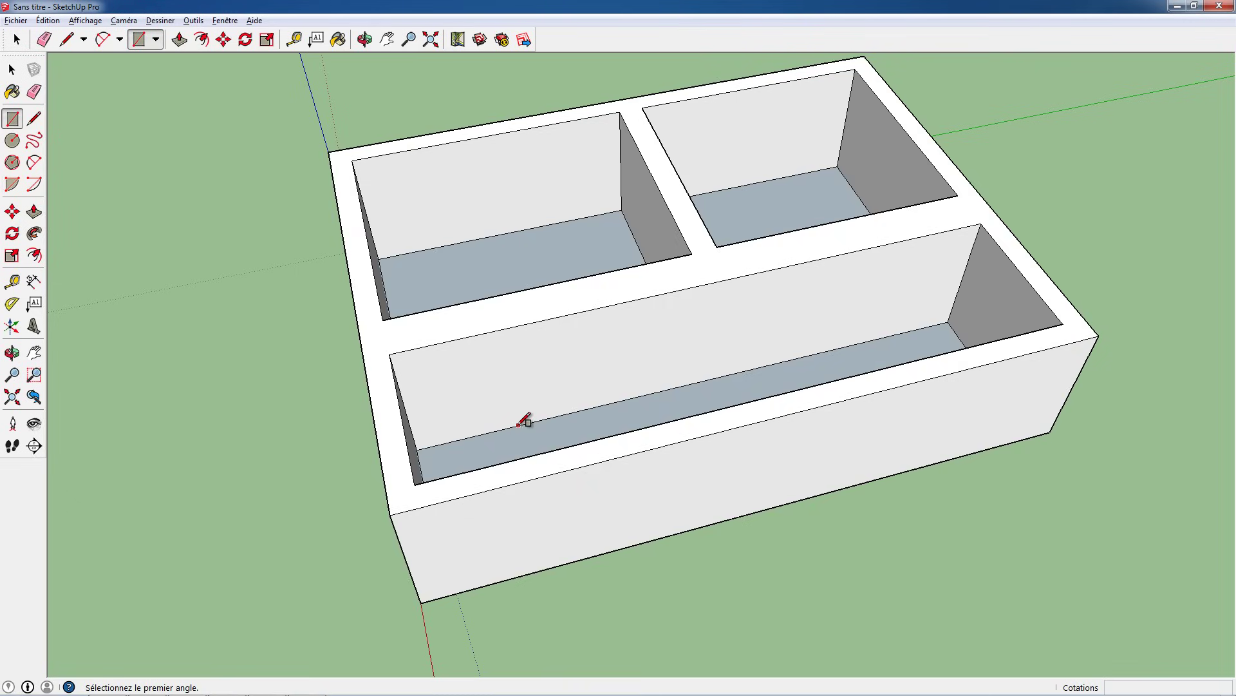
left_click(516, 425)
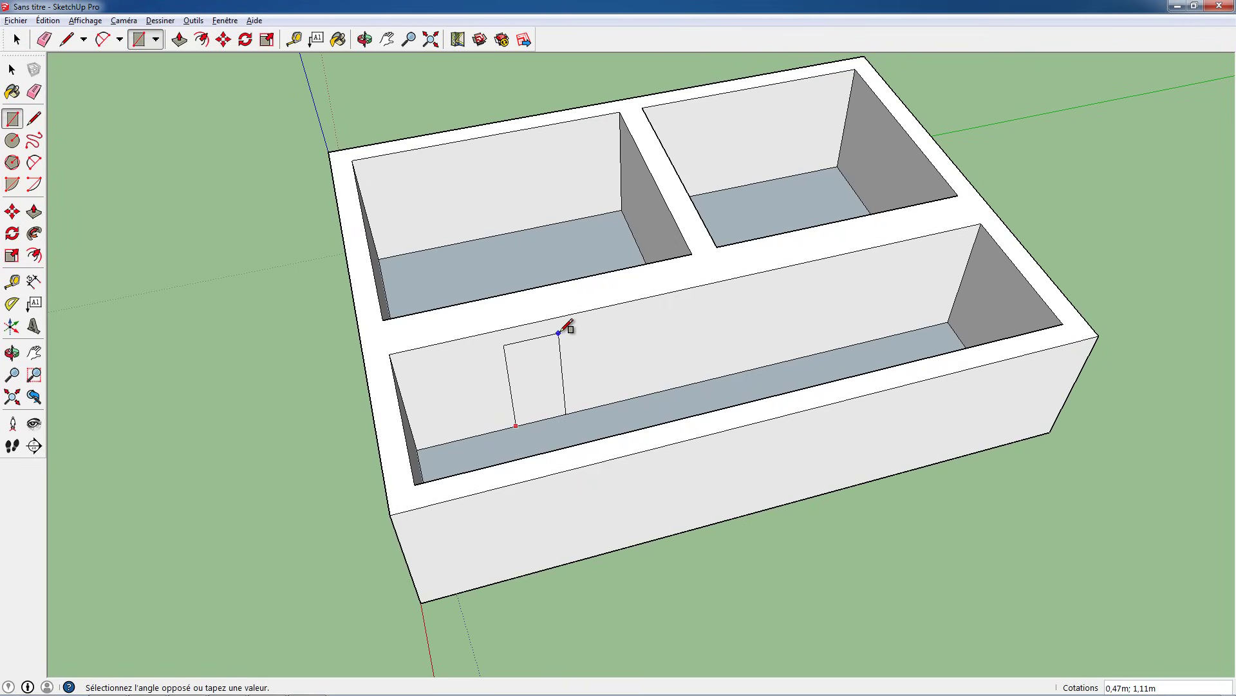
left_click(559, 333)
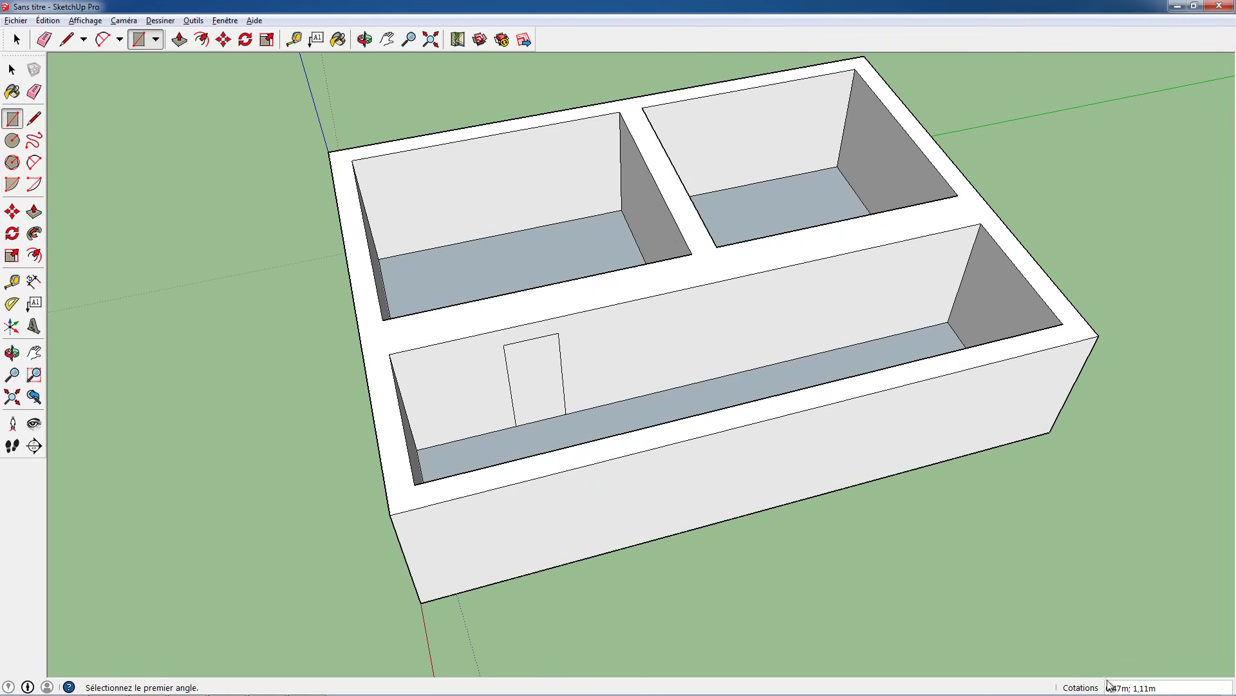
mouse_move(480, 378)
middle_mouse_down()
mouse_move(651, 361)
mouse_move(646, 395)
mouse_move(422, 337)
middle_mouse_up()
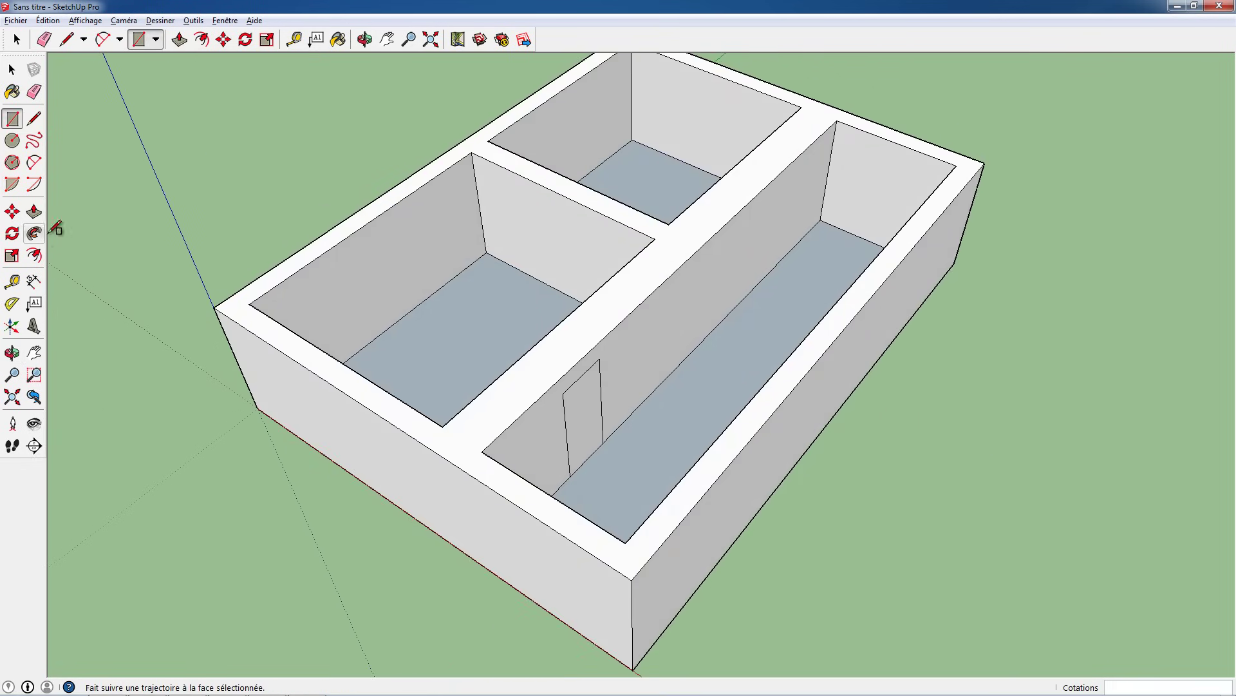
left_click(34, 211)
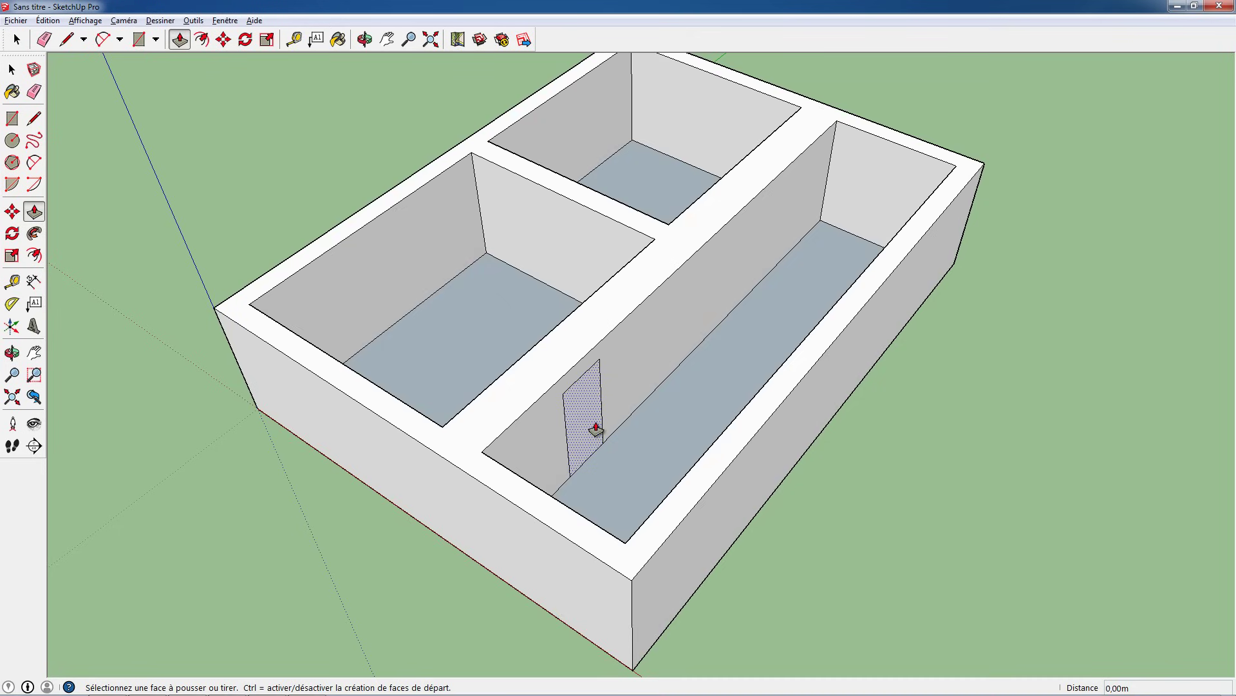
middle_click_drag(611, 431, 427, 408)
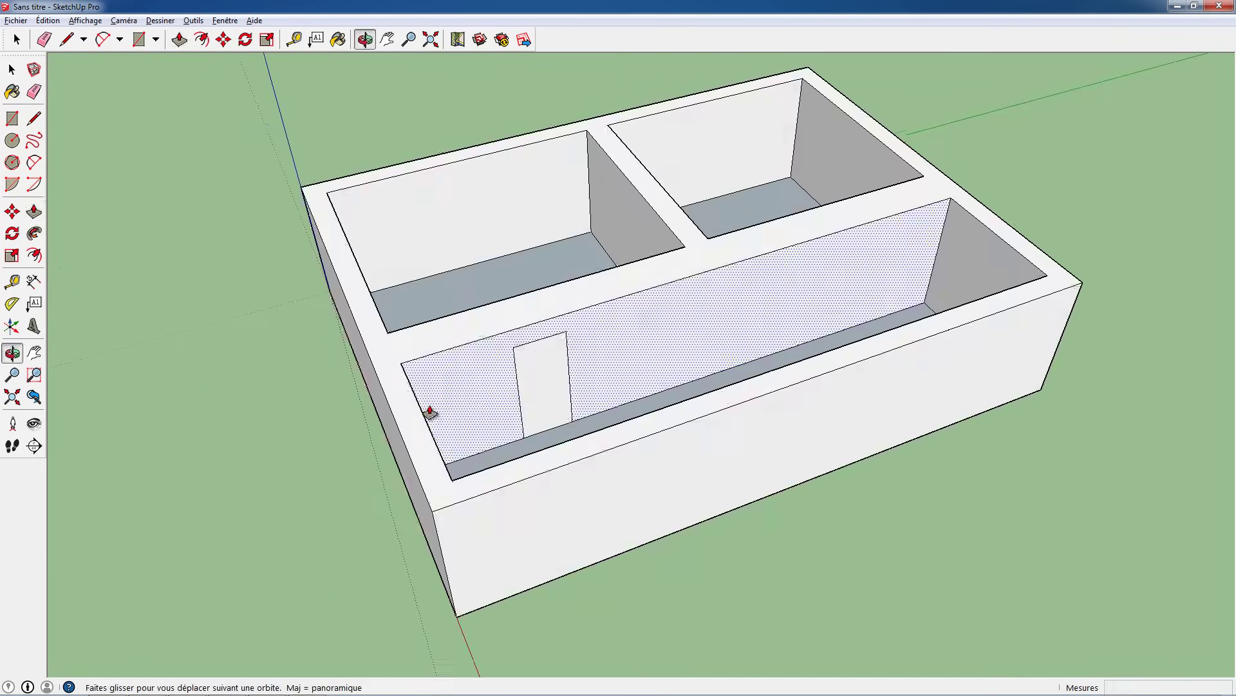
left_click(547, 385)
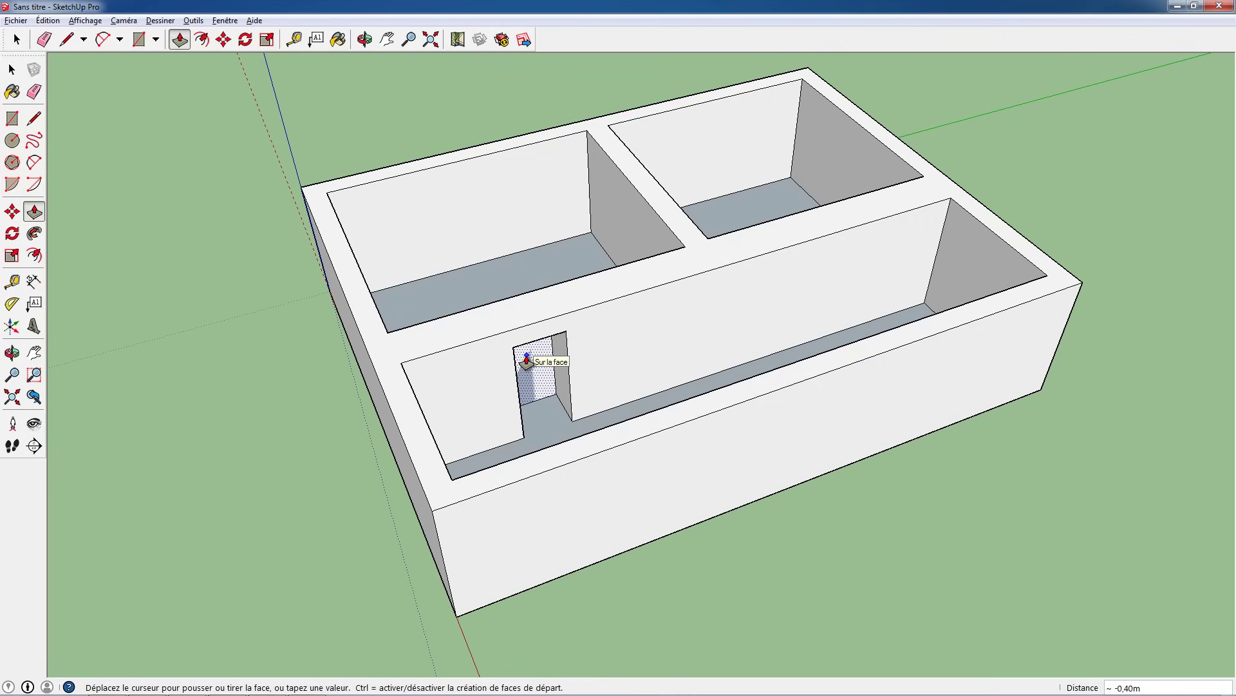
left_click(527, 359)
mouse_move(527, 360)
middle_mouse_down()
mouse_move(984, 411)
mouse_move(885, 362)
mouse_move(726, 386)
mouse_move(752, 347)
mouse_move(914, 414)
mouse_move(800, 423)
mouse_move(599, 395)
mouse_move(833, 461)
mouse_move(858, 461)
mouse_move(116, 191)
middle_mouse_up()
- Draw an entrance door rectangle on the front exterior wall and push it through about 0,20 m
left_click(11, 118)
mouse_move(732, 355)
middle_mouse_down()
mouse_move(605, 293)
mouse_move(529, 425)
middle_mouse_up()
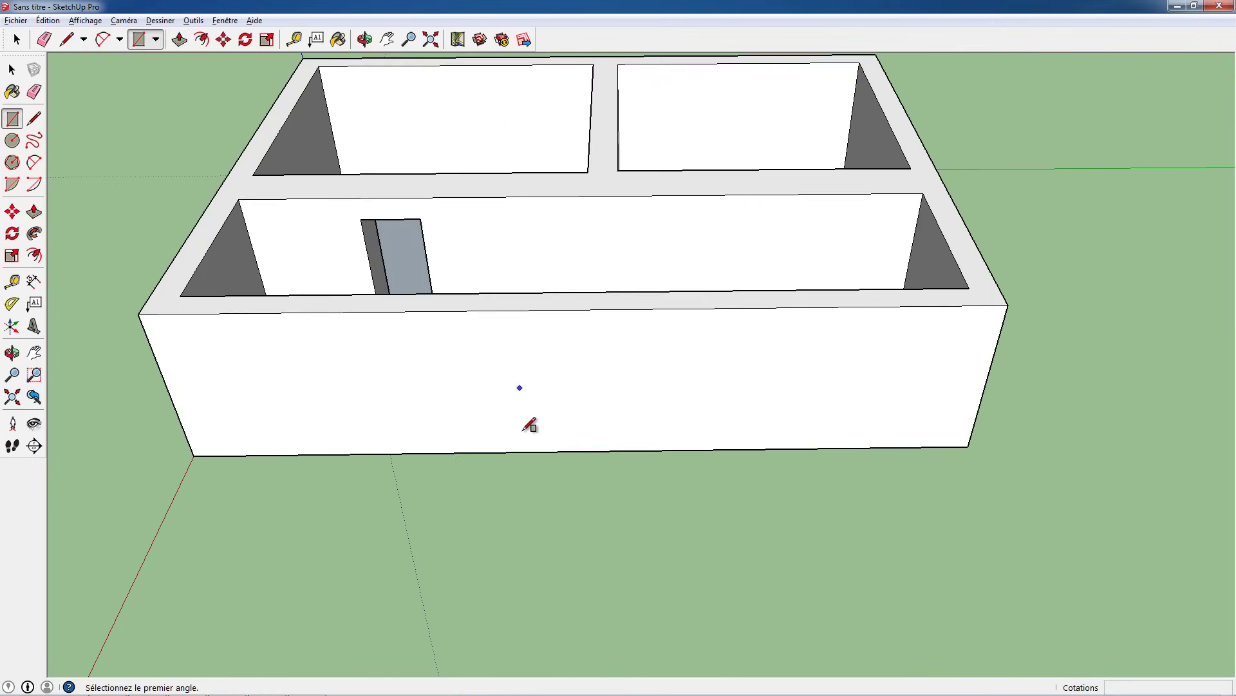
left_click(484, 453)
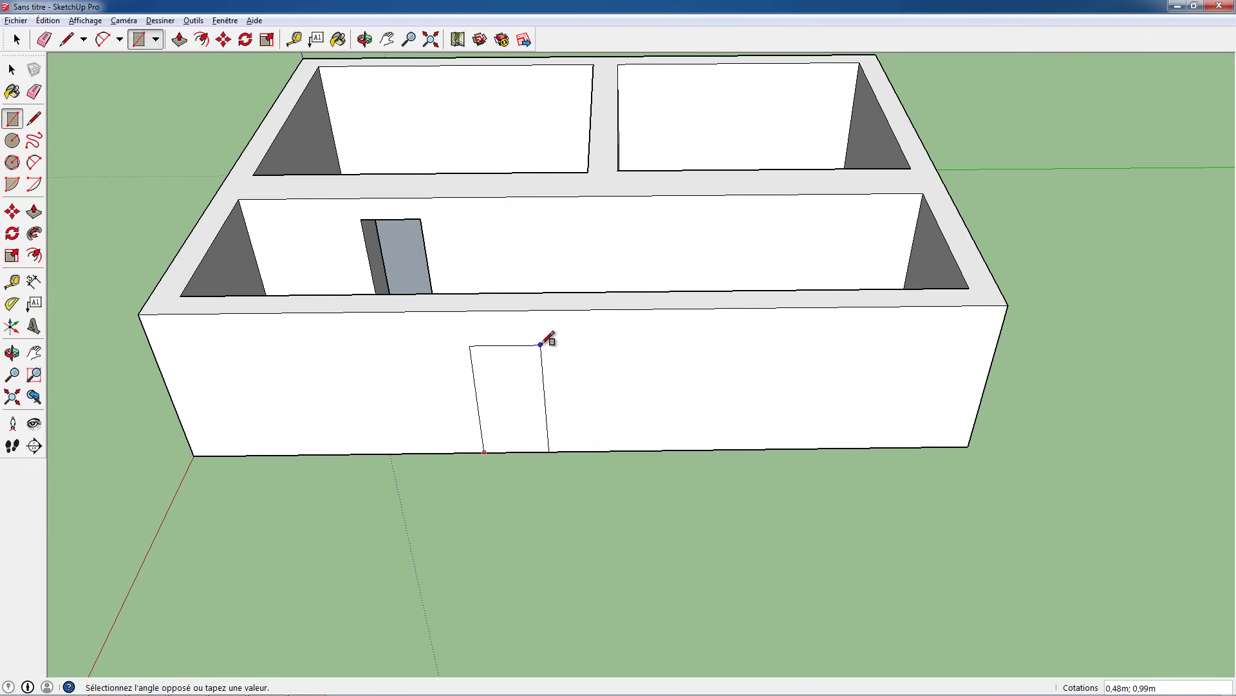
left_click(540, 345)
left_click(35, 212)
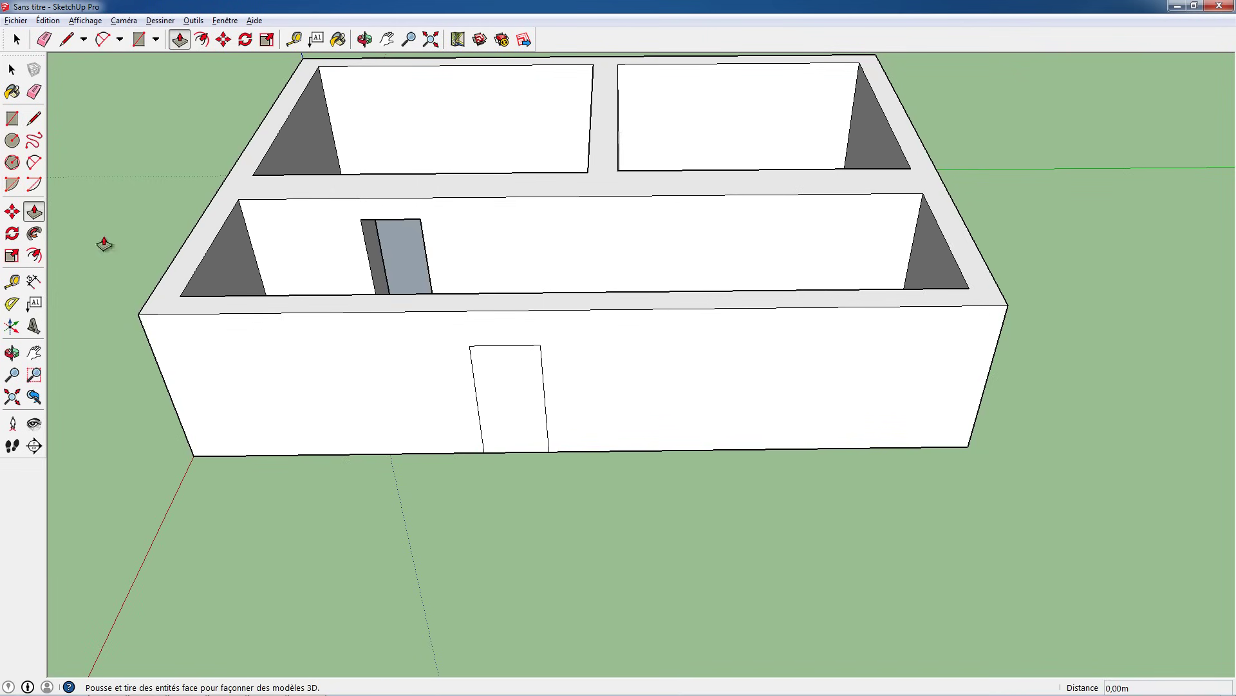
left_click(524, 408)
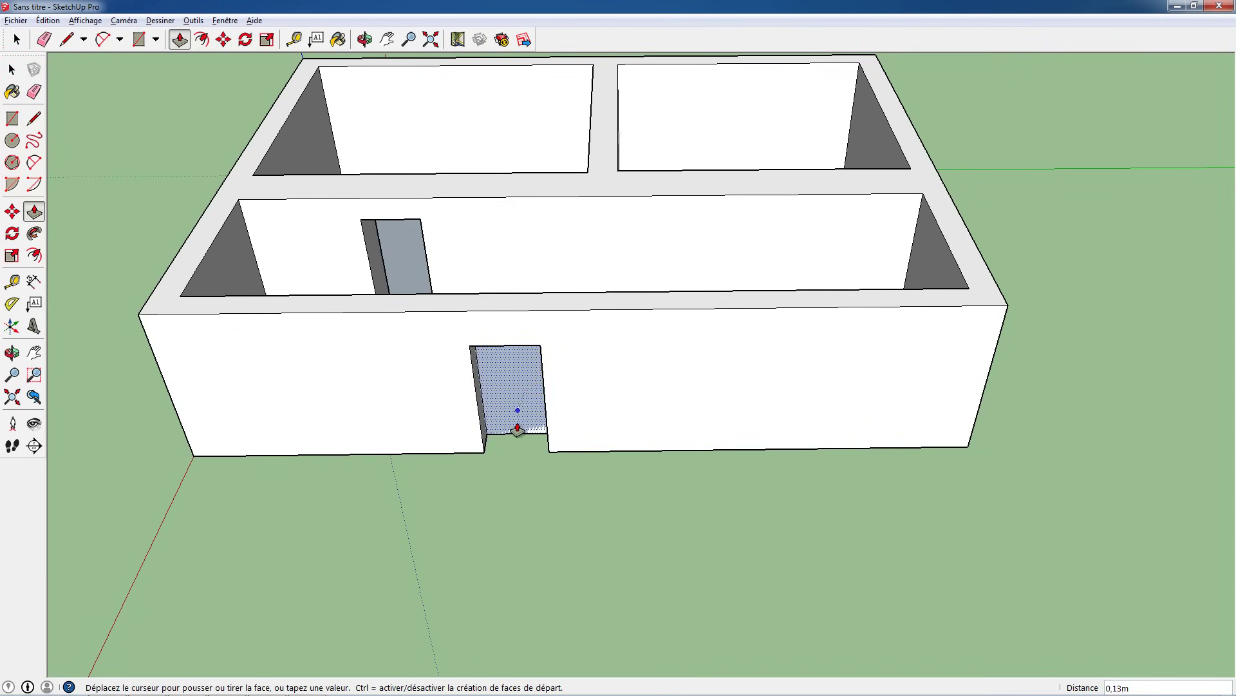
left_click(516, 390)
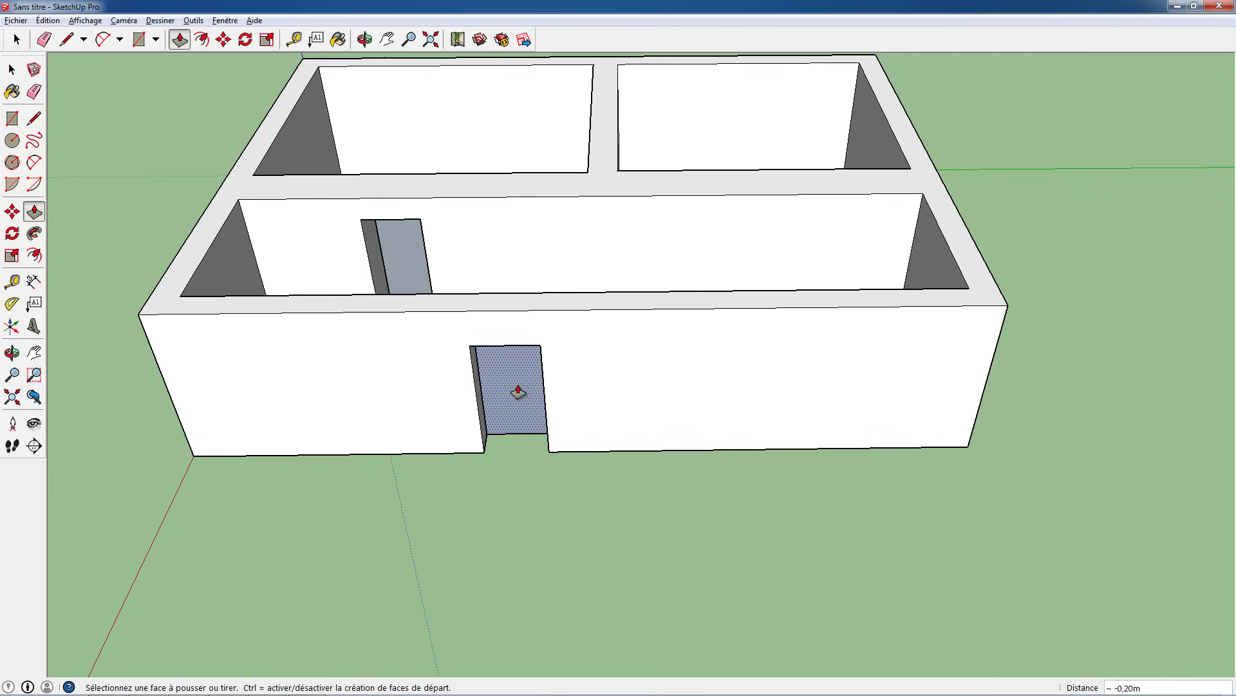
mouse_move(515, 385)
middle_mouse_down()
mouse_move(417, 356)
mouse_move(599, 212)
mouse_move(695, 474)
mouse_move(983, 356)
mouse_move(649, 303)
middle_mouse_up()
mouse_move(477, 322)
middle_mouse_down()
mouse_move(323, 243)
mouse_move(593, 298)
mouse_move(340, 295)
mouse_move(619, 342)
mouse_move(906, 260)
mouse_move(795, 350)
mouse_move(776, 518)
mouse_move(803, 414)
middle_mouse_up()
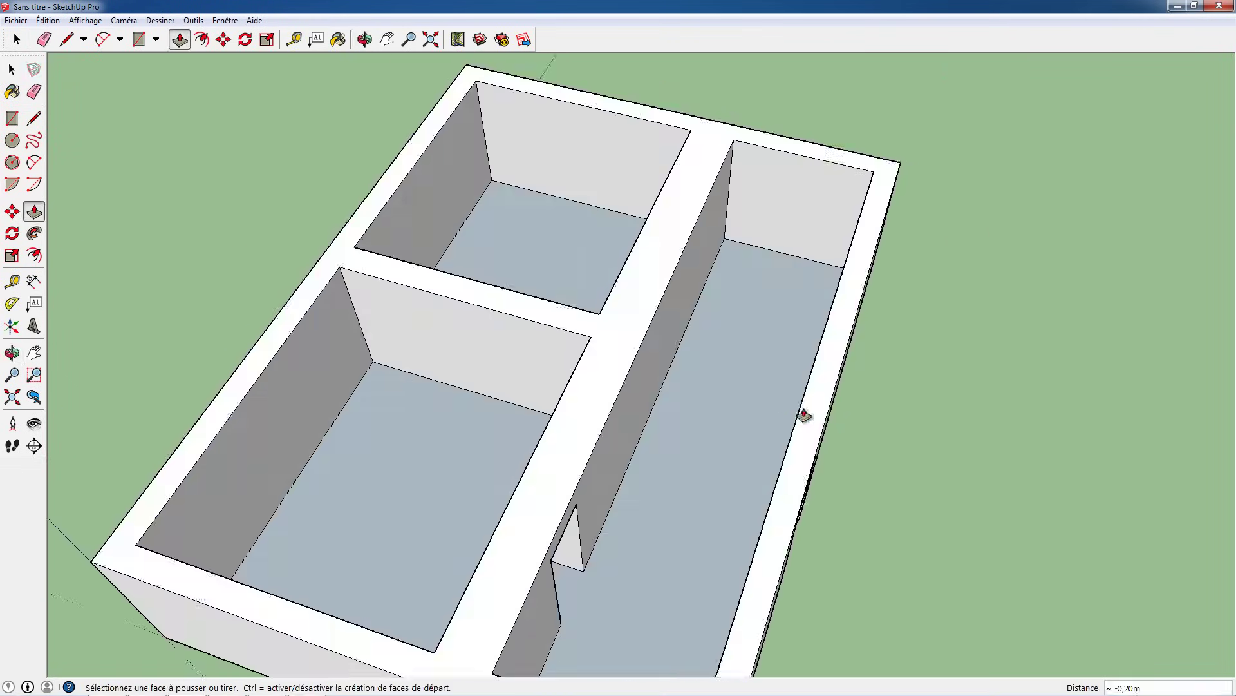
- Push the partition doorway face a further 0,21 m so it opens fully through the wall
left_click(11, 69)
left_click(646, 423)
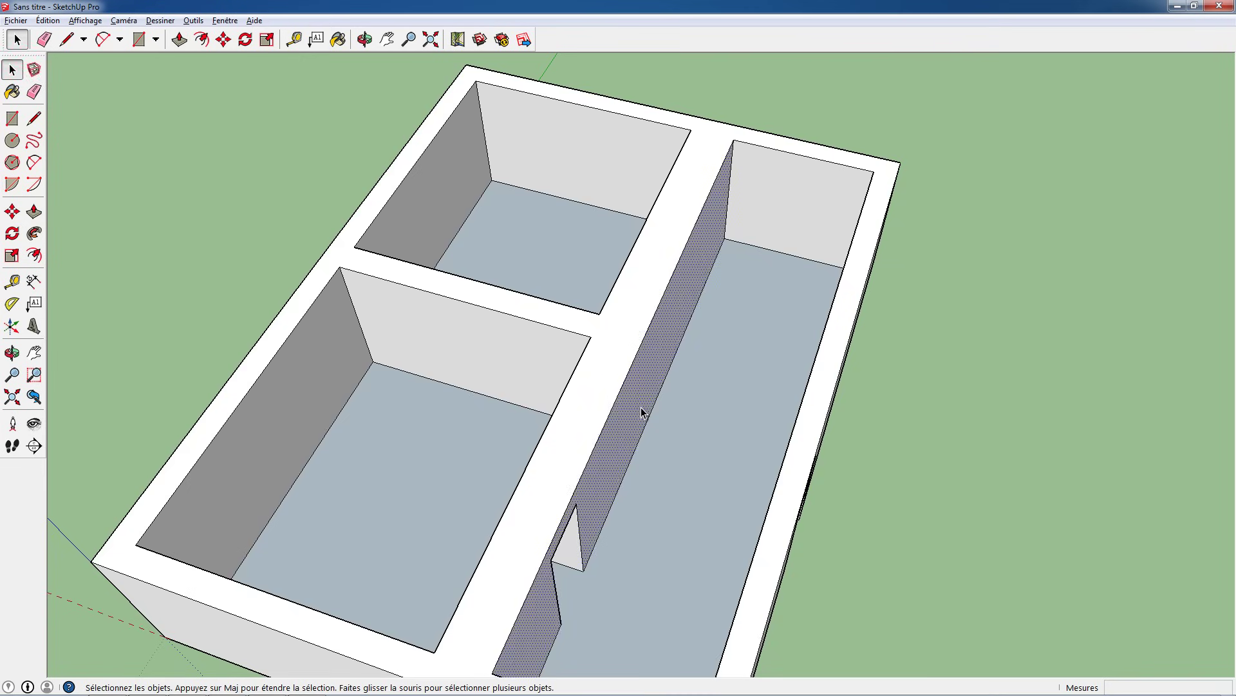
mouse_move(644, 414)
middle_mouse_down()
mouse_move(563, 295)
mouse_move(493, 317)
middle_mouse_up()
left_click(34, 211)
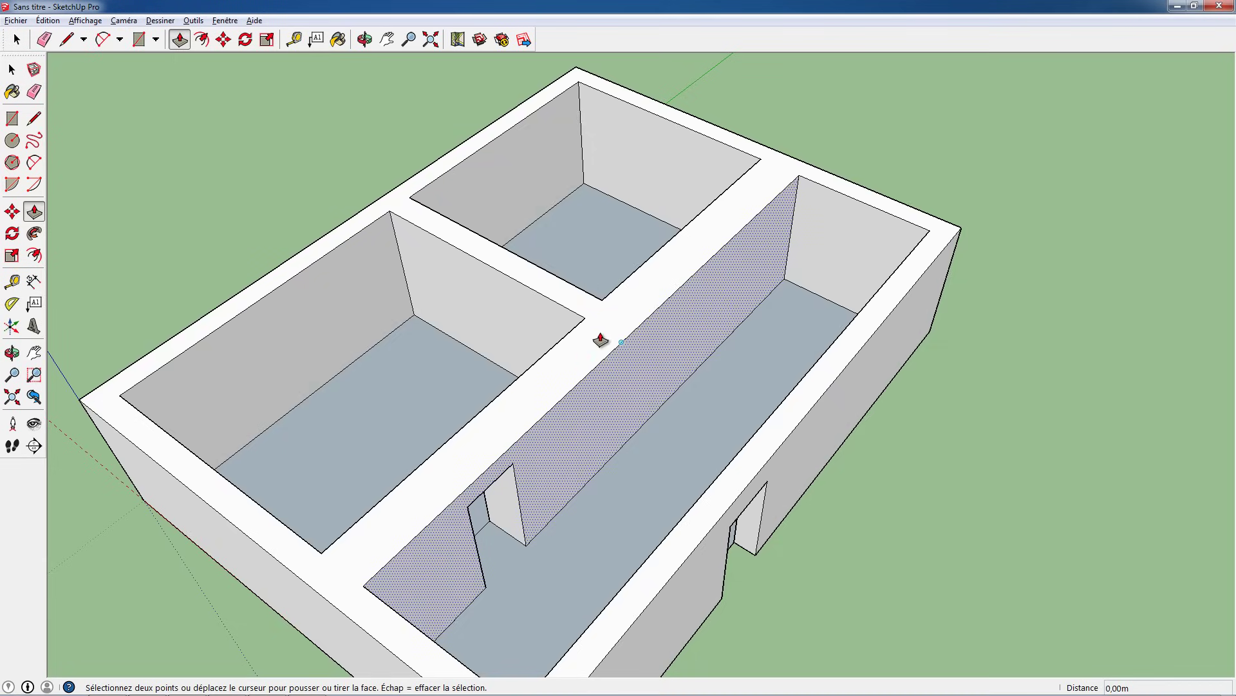
mouse_move(594, 324)
middle_mouse_down()
mouse_move(786, 295)
mouse_move(655, 361)
middle_mouse_up()
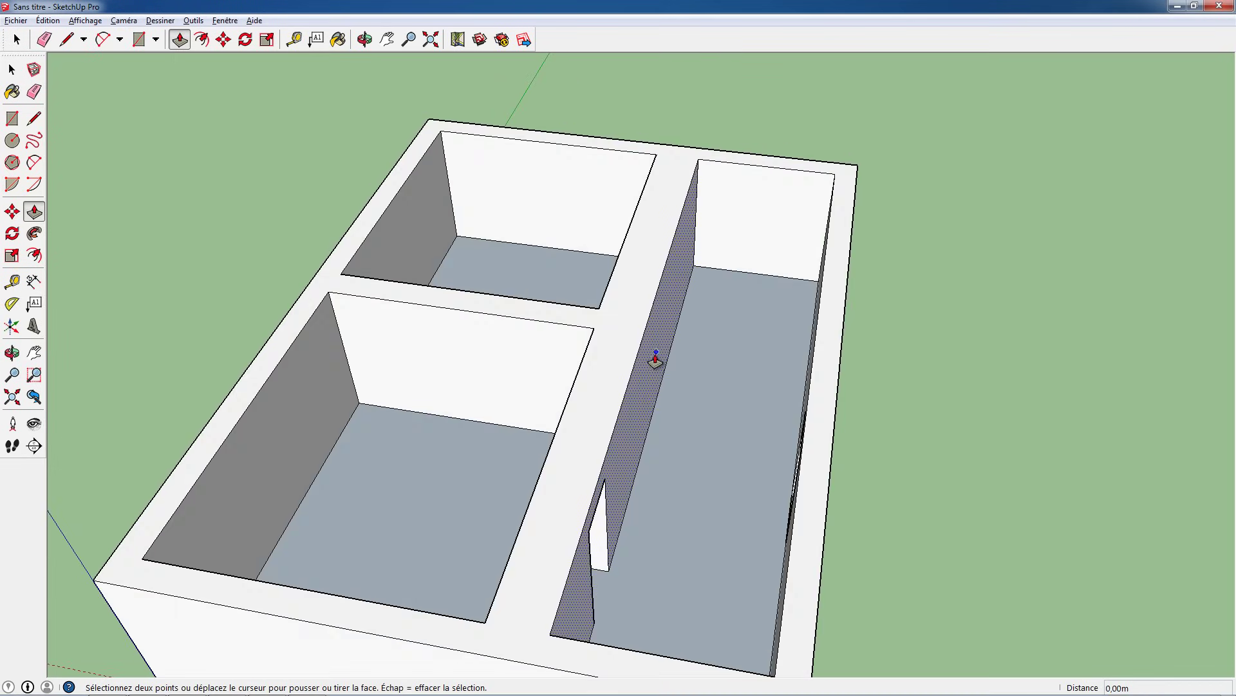
left_click(656, 357)
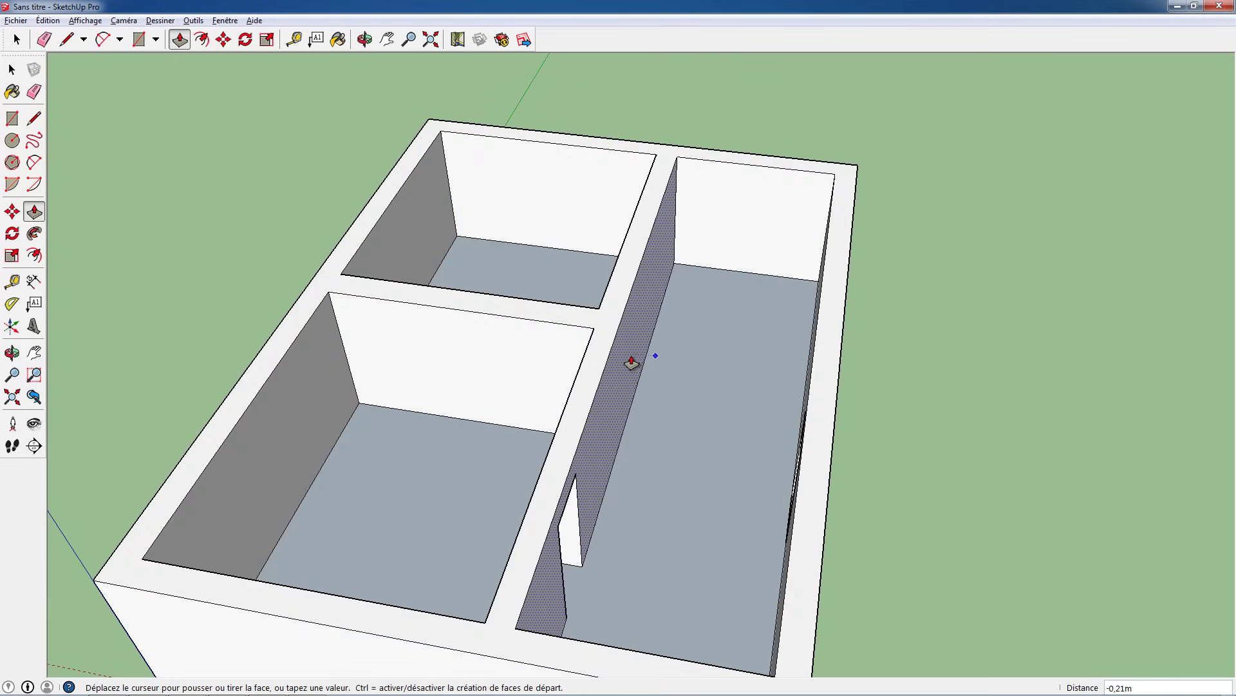
mouse_move(663, 337)
middle_mouse_down()
mouse_move(525, 408)
mouse_move(566, 364)
mouse_move(518, 397)
mouse_move(507, 346)
middle_mouse_up()
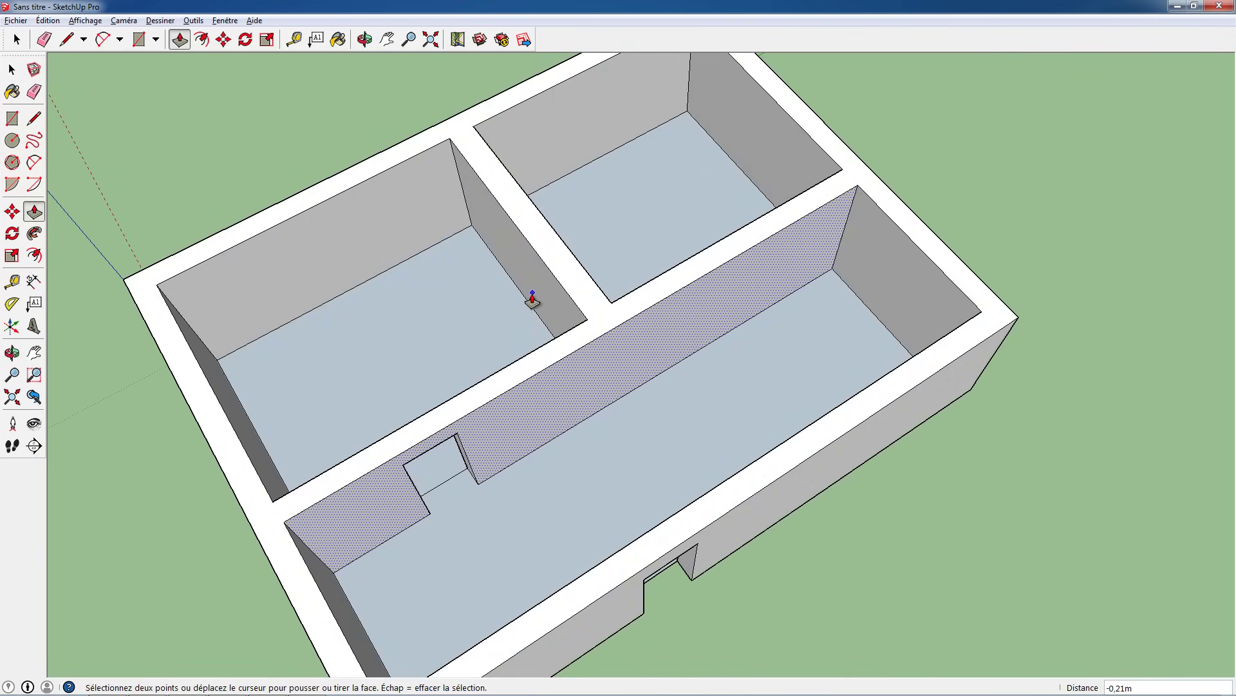
mouse_move(599, 387)
middle_mouse_down()
mouse_move(833, 182)
mouse_move(552, 241)
mouse_move(459, 335)
mouse_move(566, 353)
mouse_move(538, 378)
middle_mouse_up()
scroll(687, 336, "up", 5)
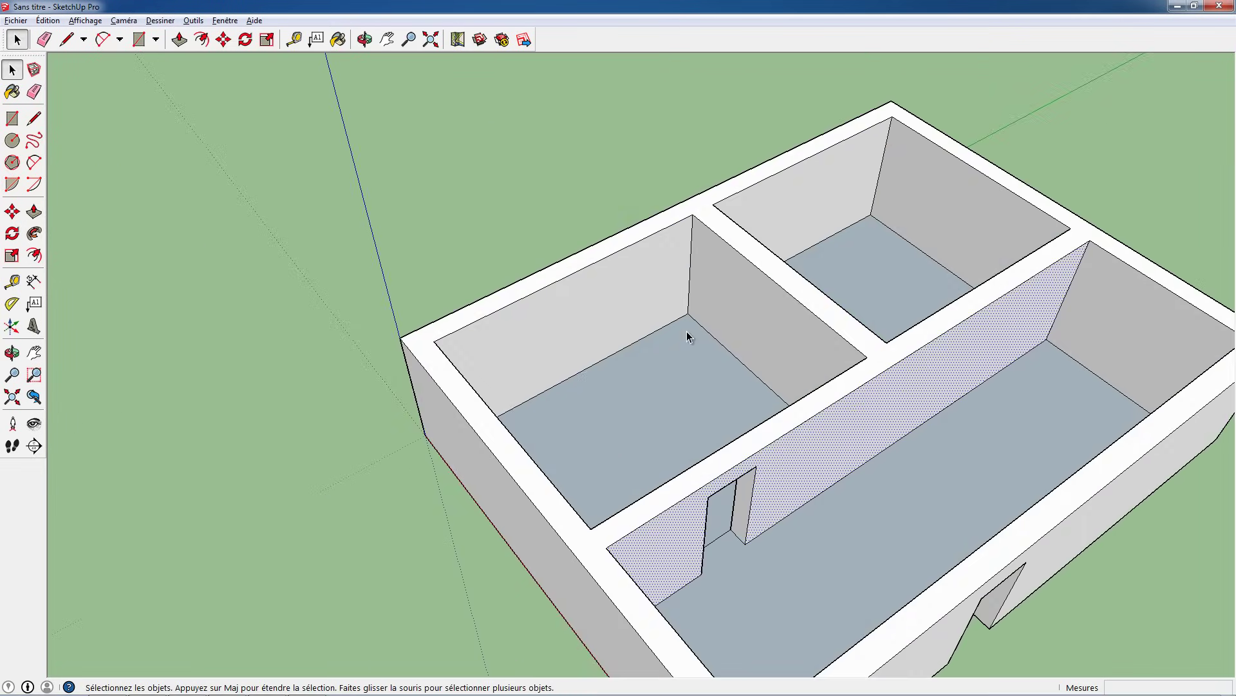
mouse_move(687, 335)
middle_mouse_down()
mouse_move(566, 318)
mouse_move(569, 273)
mouse_move(535, 296)
mouse_move(534, 382)
mouse_move(629, 237)
mouse_move(453, 222)
mouse_move(419, 300)
mouse_move(586, 320)
mouse_move(412, 284)
mouse_move(559, 346)
middle_mouse_up()
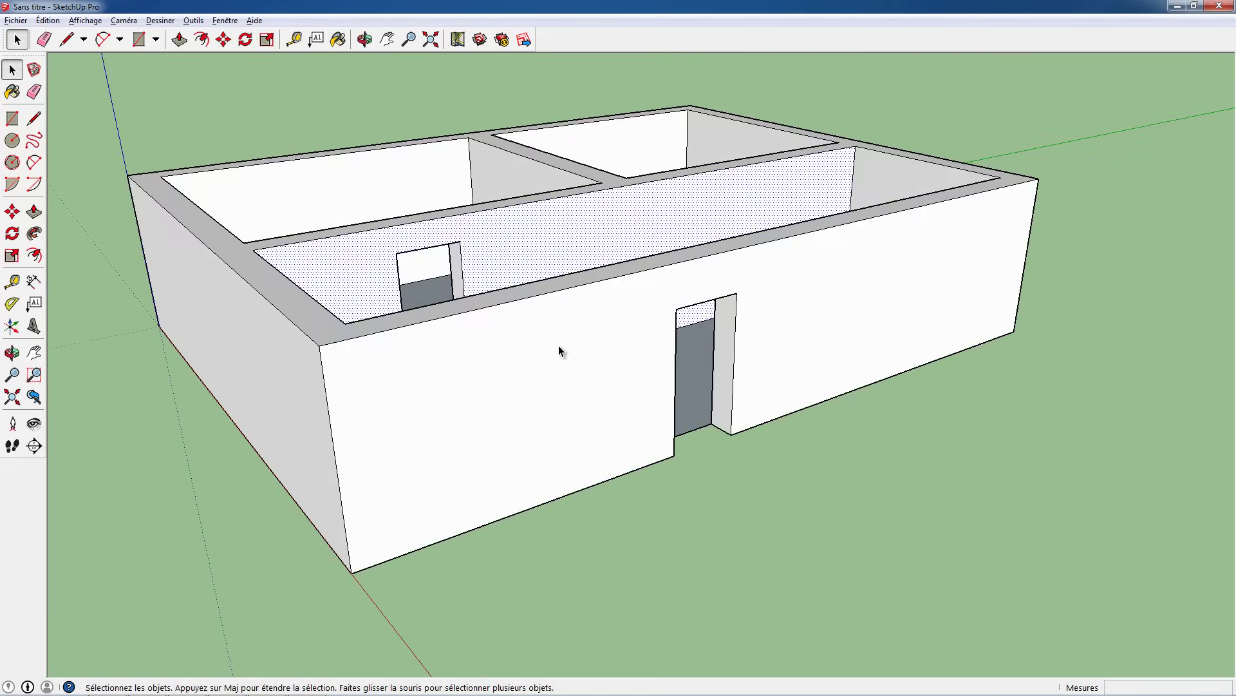
- Draw a small rectangle at the front wall base left of the doorway and pull it out 0,36 m
left_click(13, 124)
left_click(559, 497)
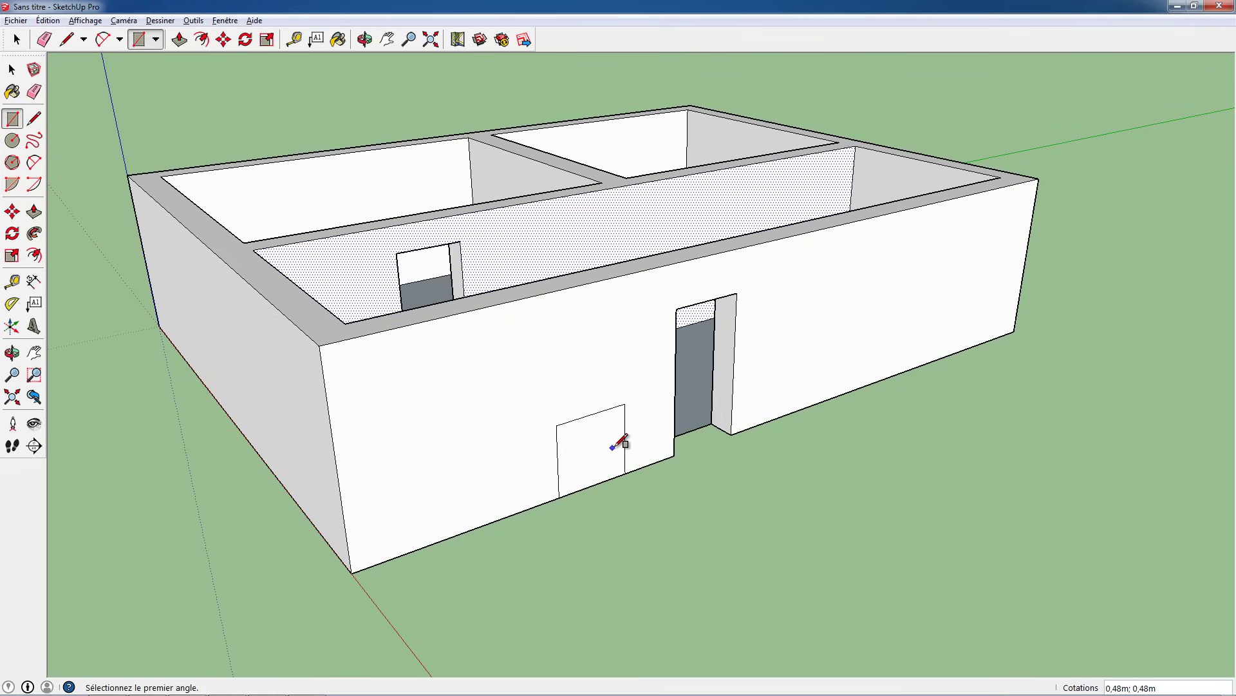
key("p")
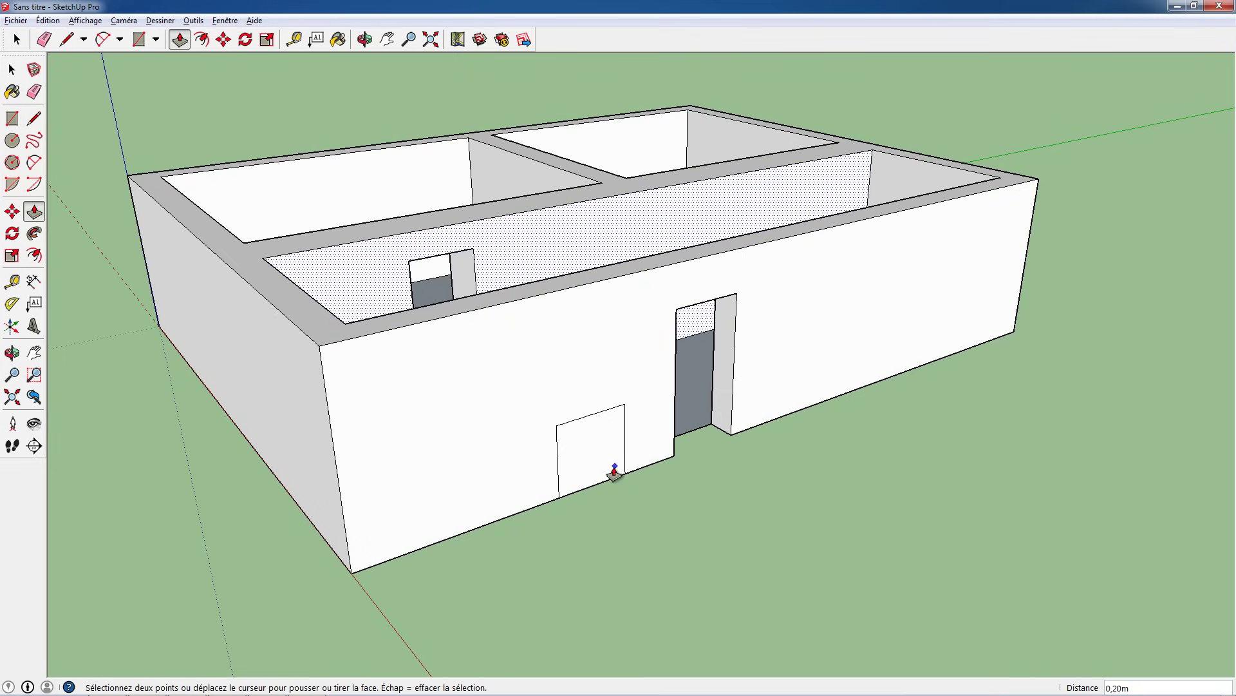
key("Escape")
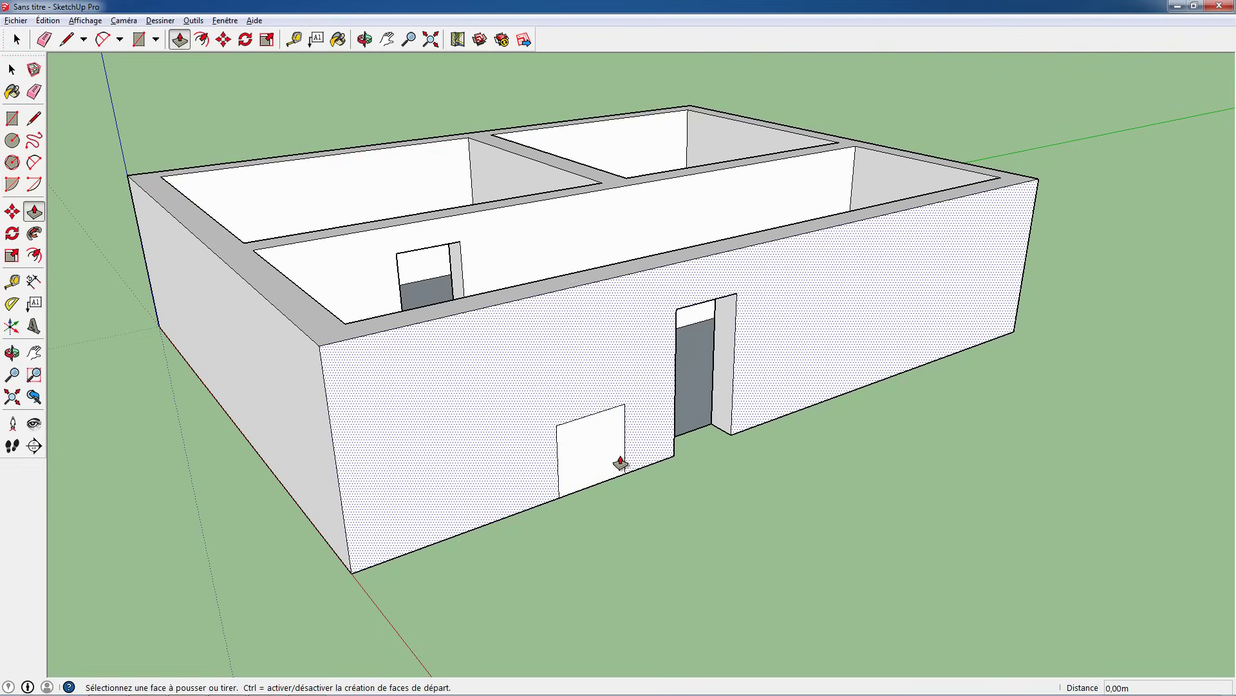
key("space")
left_click(599, 469)
key("p")
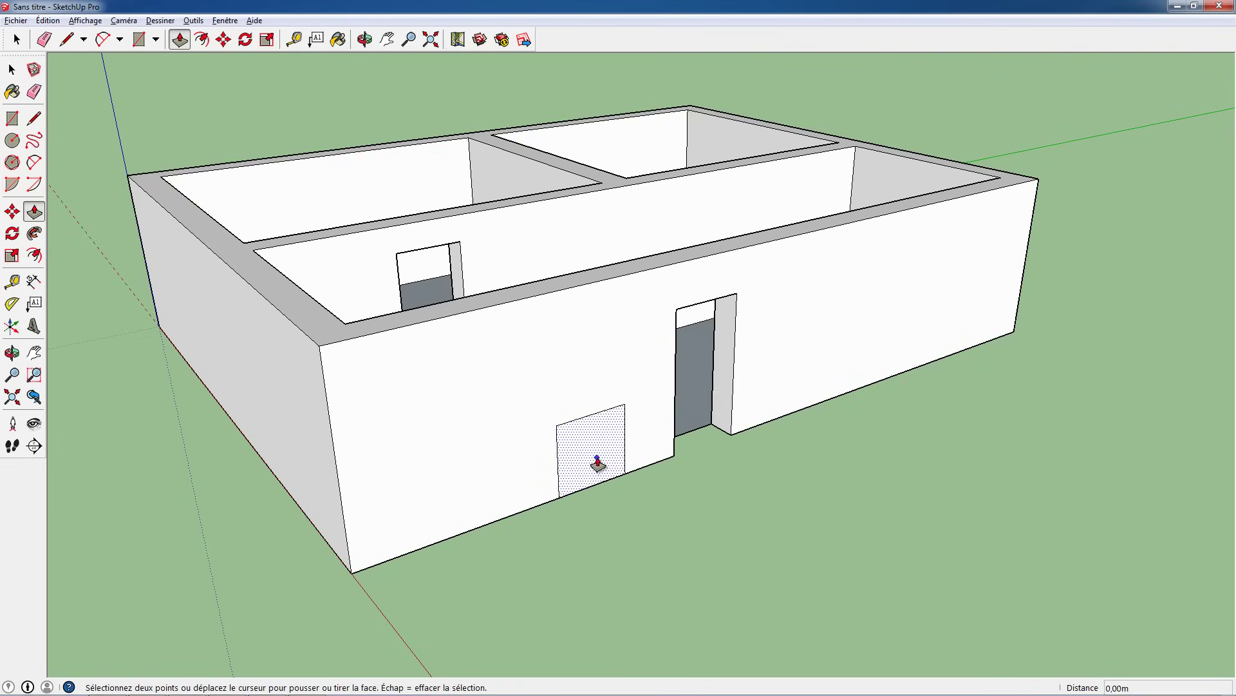
left_click(598, 467)
left_click(634, 488)
mouse_move(684, 474)
middle_mouse_down()
mouse_move(568, 465)
mouse_move(607, 475)
mouse_move(530, 442)
mouse_move(602, 478)
middle_mouse_up()
key("space")
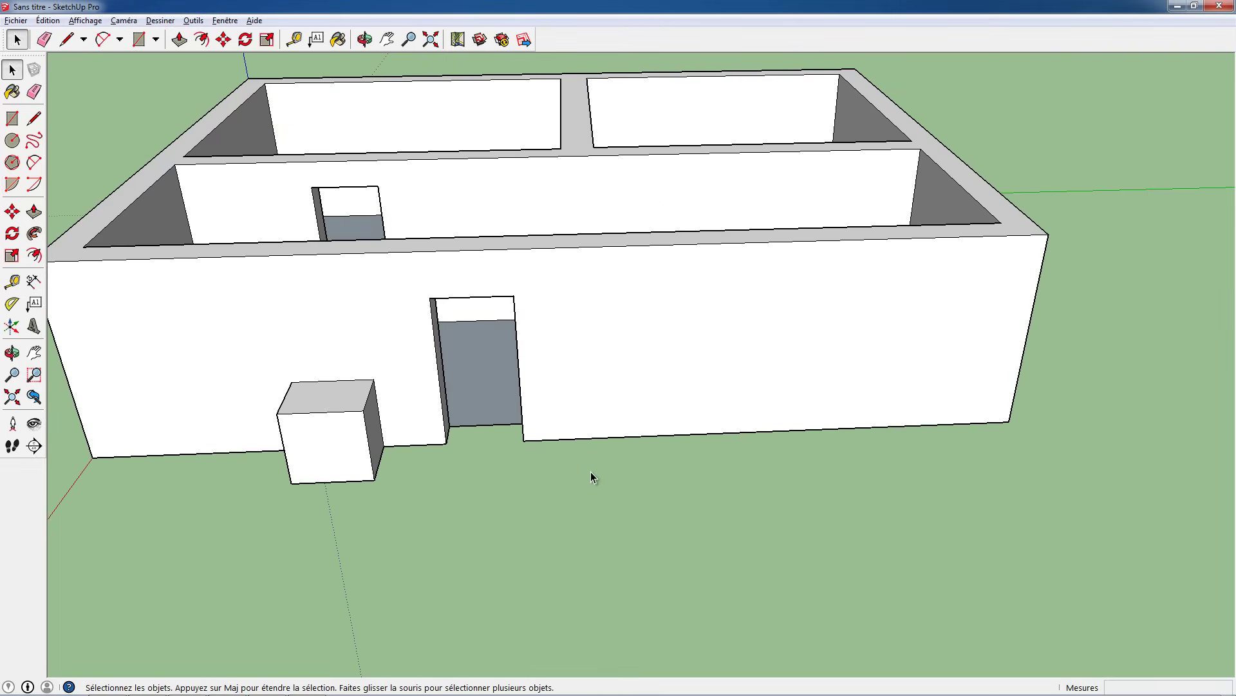
- Draw a rectangle on the front wall right of the doorway and push it out 0,36 m
key("r")
left_click(567, 439)
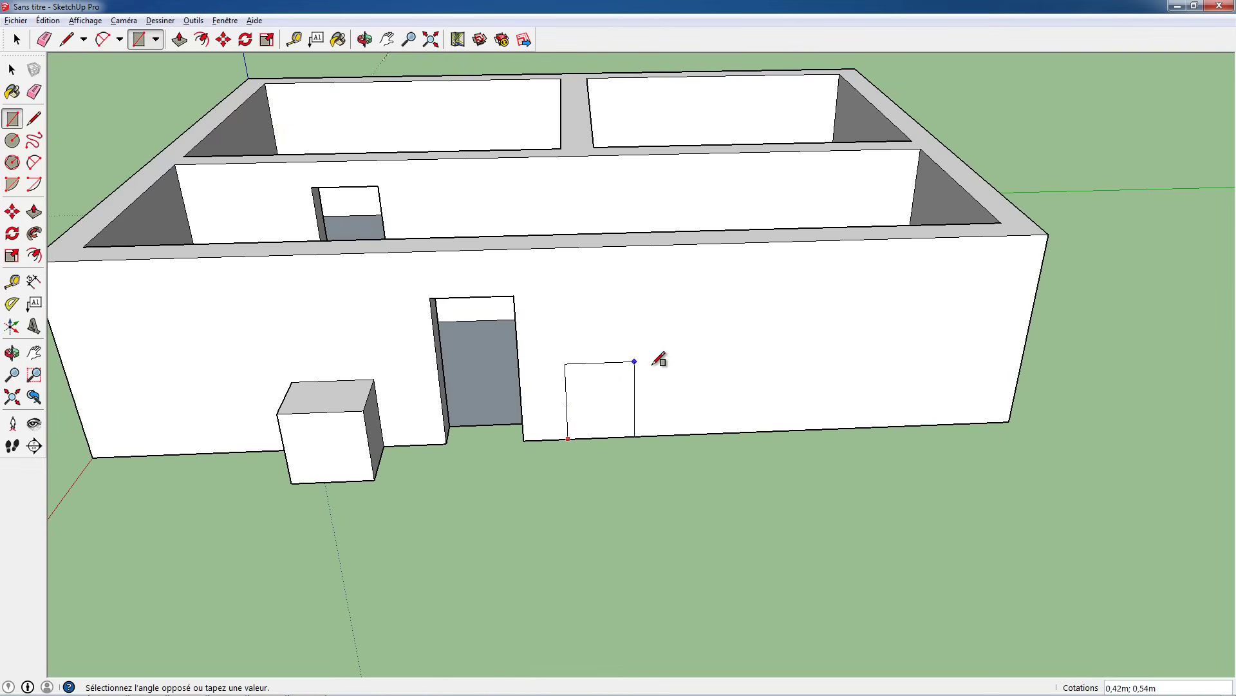
left_click(655, 362)
mouse_move(566, 414)
middle_mouse_down()
mouse_move(718, 389)
mouse_move(655, 426)
middle_mouse_up()
key("space")
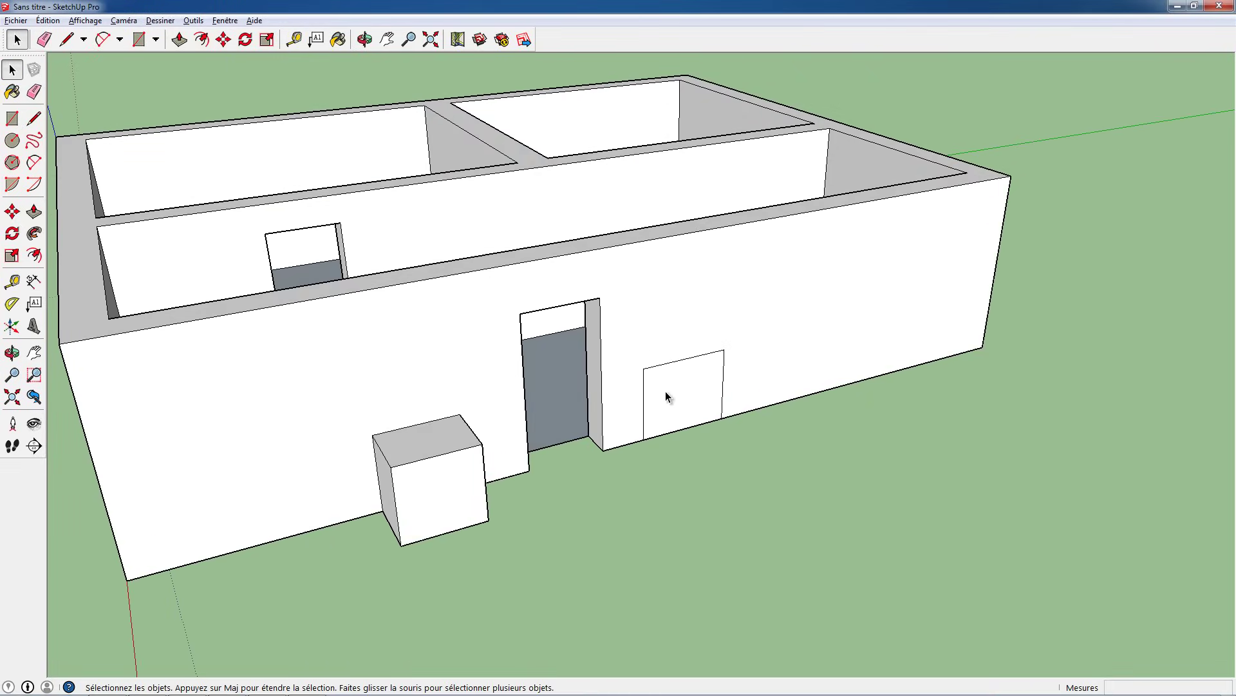
left_click(666, 392)
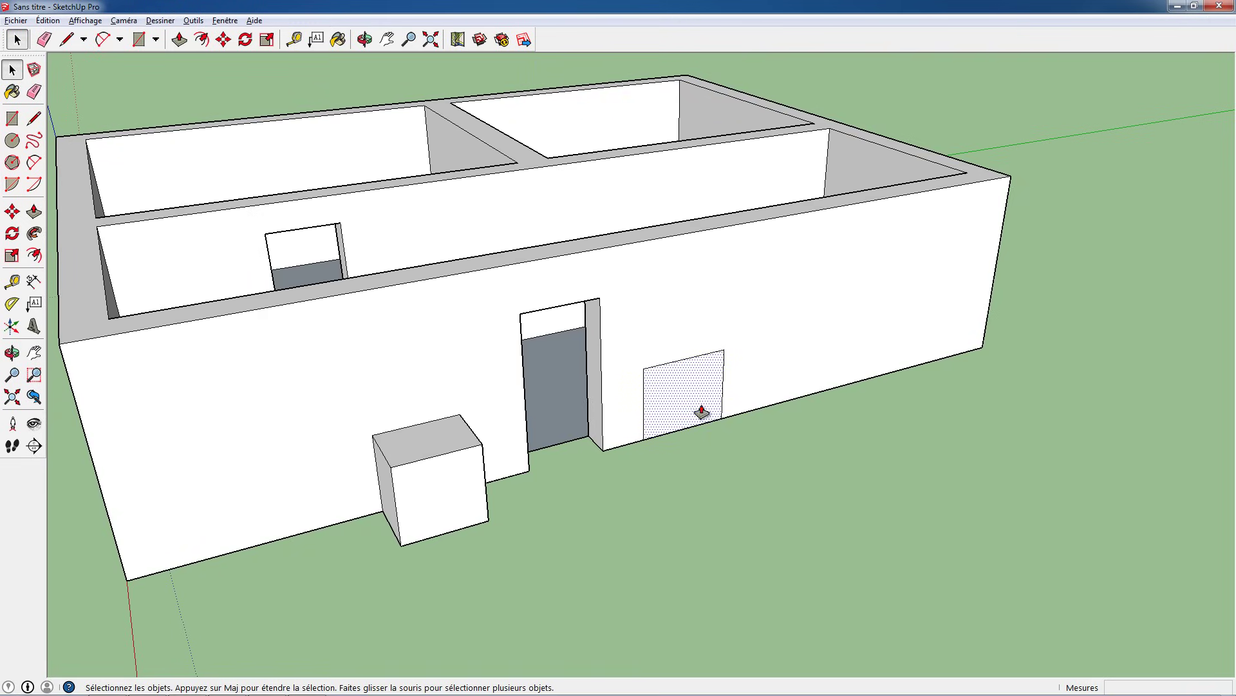
key("p")
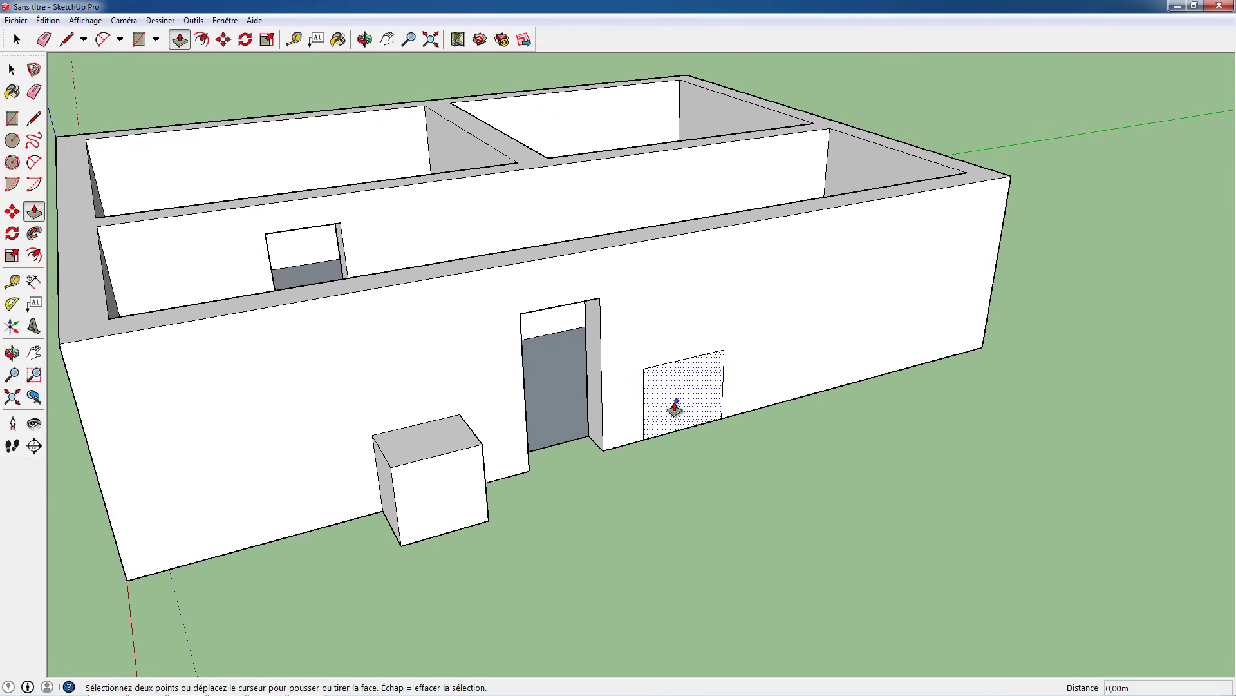
left_click(667, 406)
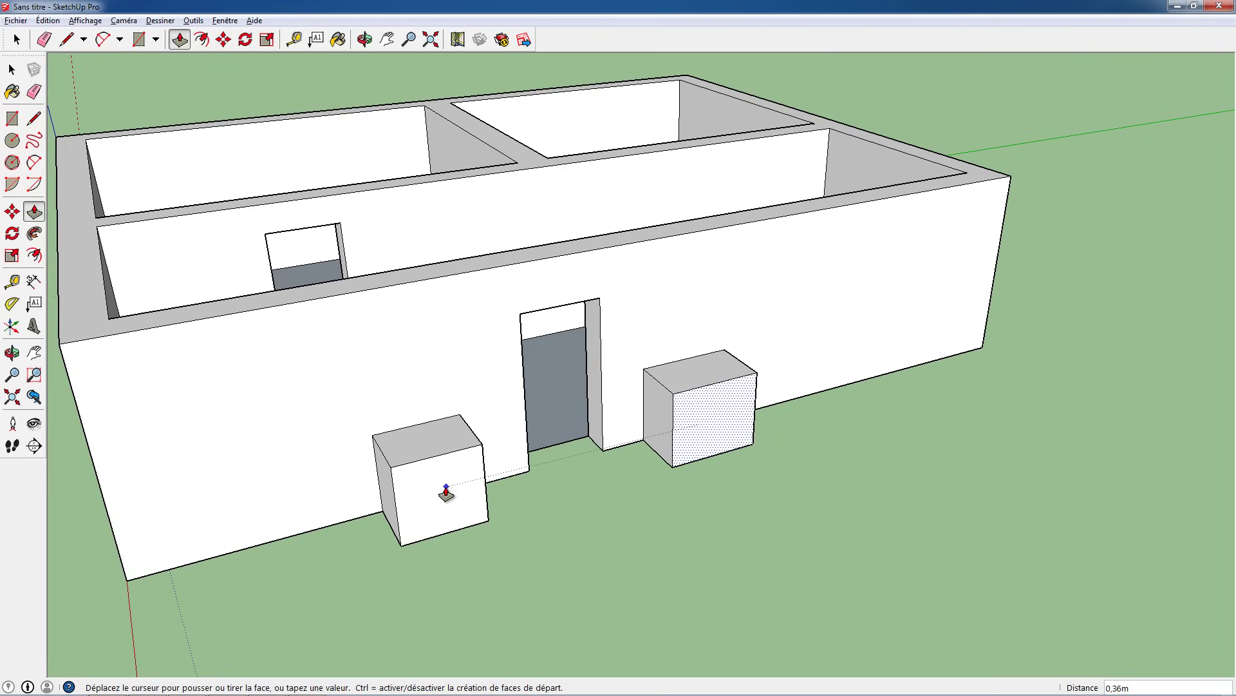
- Orbit around the building to inspect the two boxes flanking the doorway
mouse_move(483, 492)
middle_mouse_down()
mouse_move(786, 407)
mouse_move(776, 350)
middle_mouse_up()
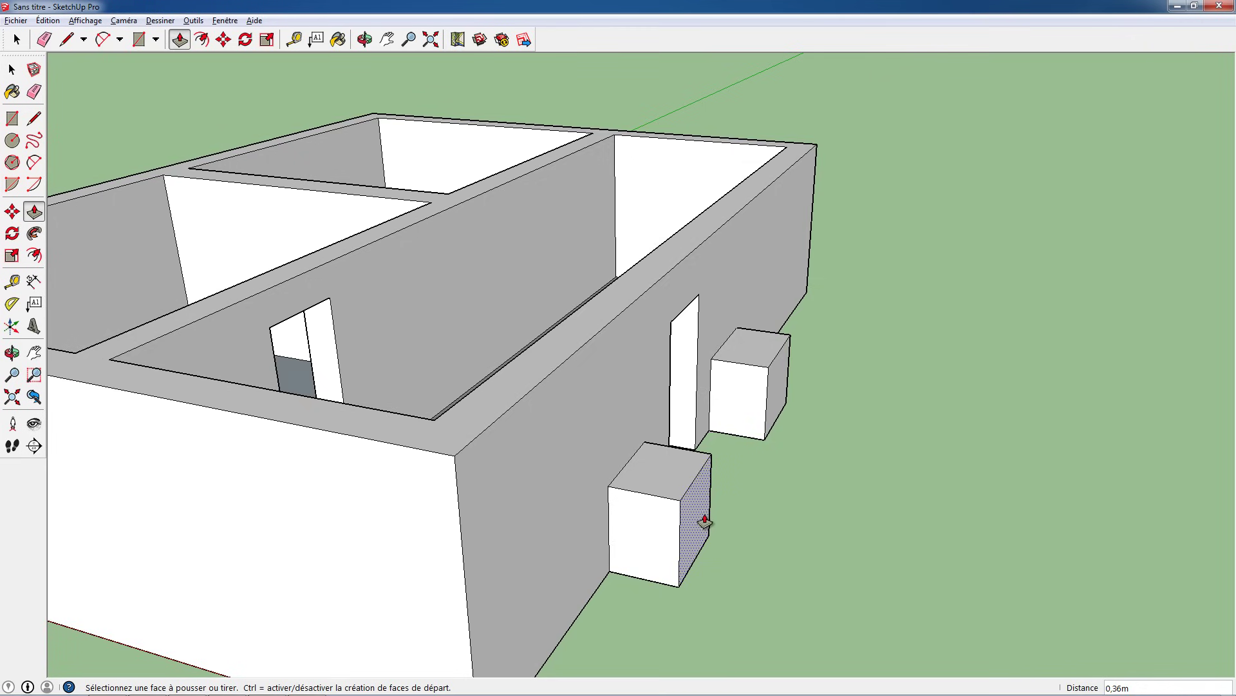
mouse_move(751, 434)
middle_mouse_down()
mouse_move(543, 585)
mouse_move(747, 544)
mouse_move(589, 515)
mouse_move(605, 552)
mouse_move(582, 505)
mouse_move(597, 475)
mouse_move(582, 528)
middle_mouse_up()
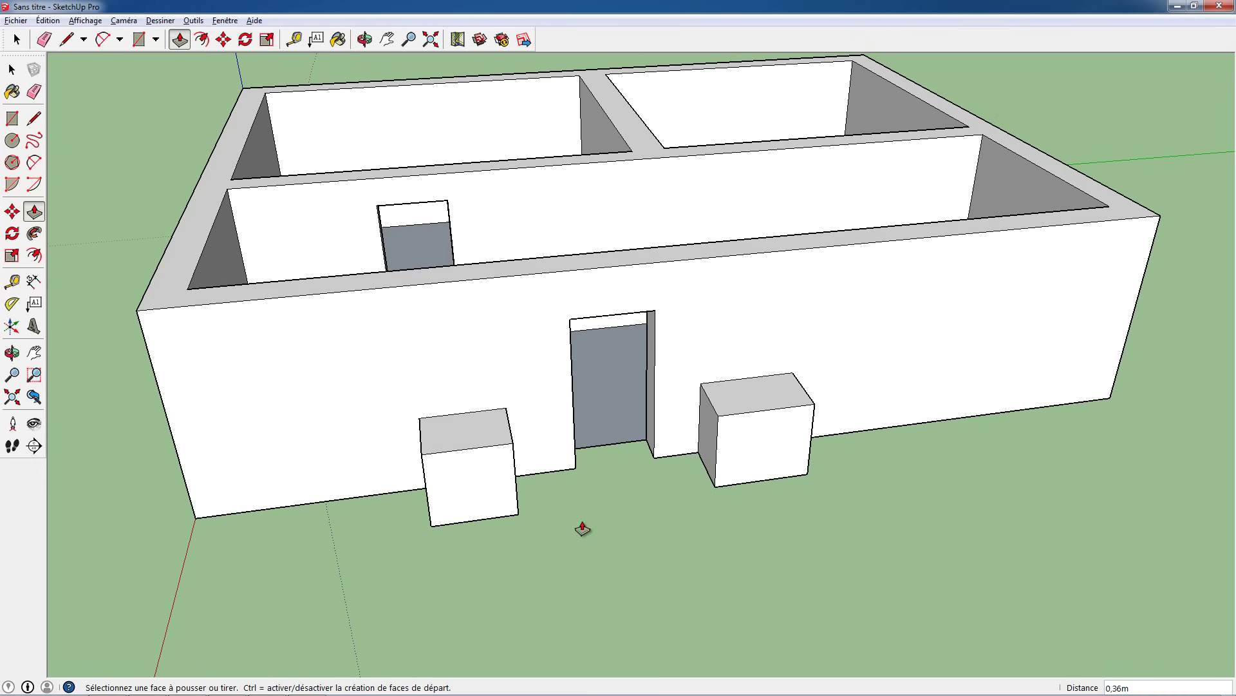
middle_click_drag(616, 423, 728, 497)
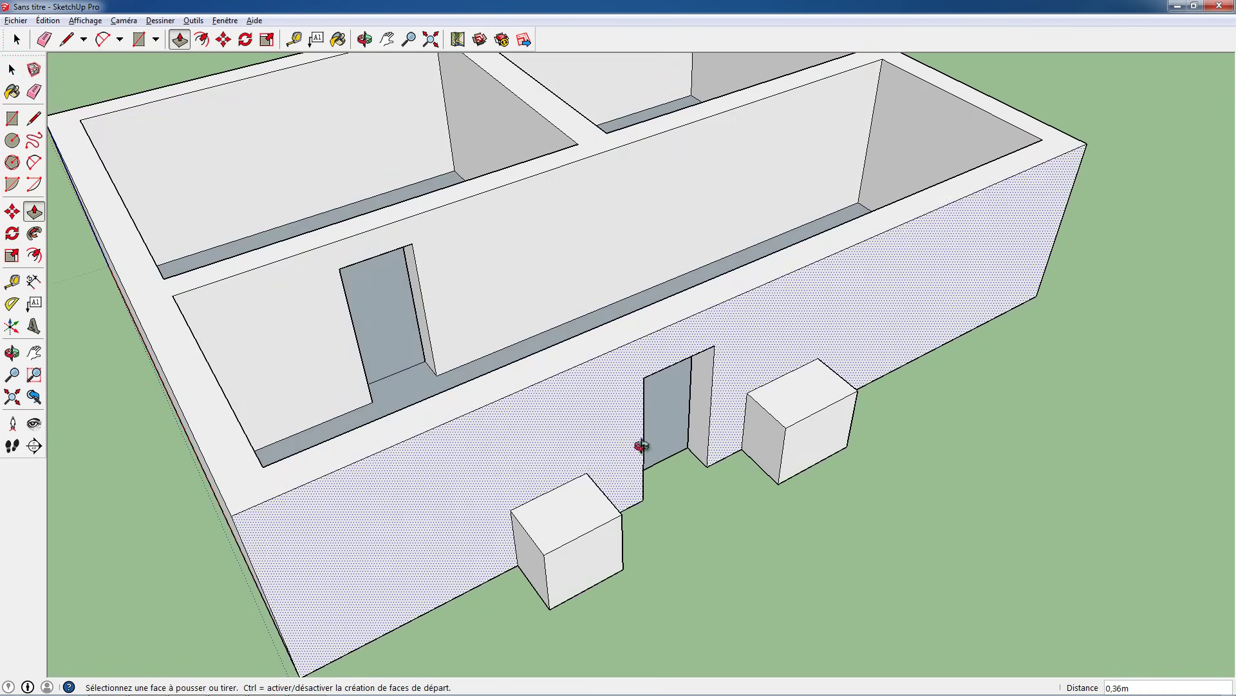
mouse_move(642, 444)
middle_mouse_down()
mouse_move(638, 408)
mouse_move(590, 427)
mouse_move(676, 400)
mouse_move(533, 433)
mouse_move(699, 428)
mouse_move(584, 387)
middle_mouse_up()
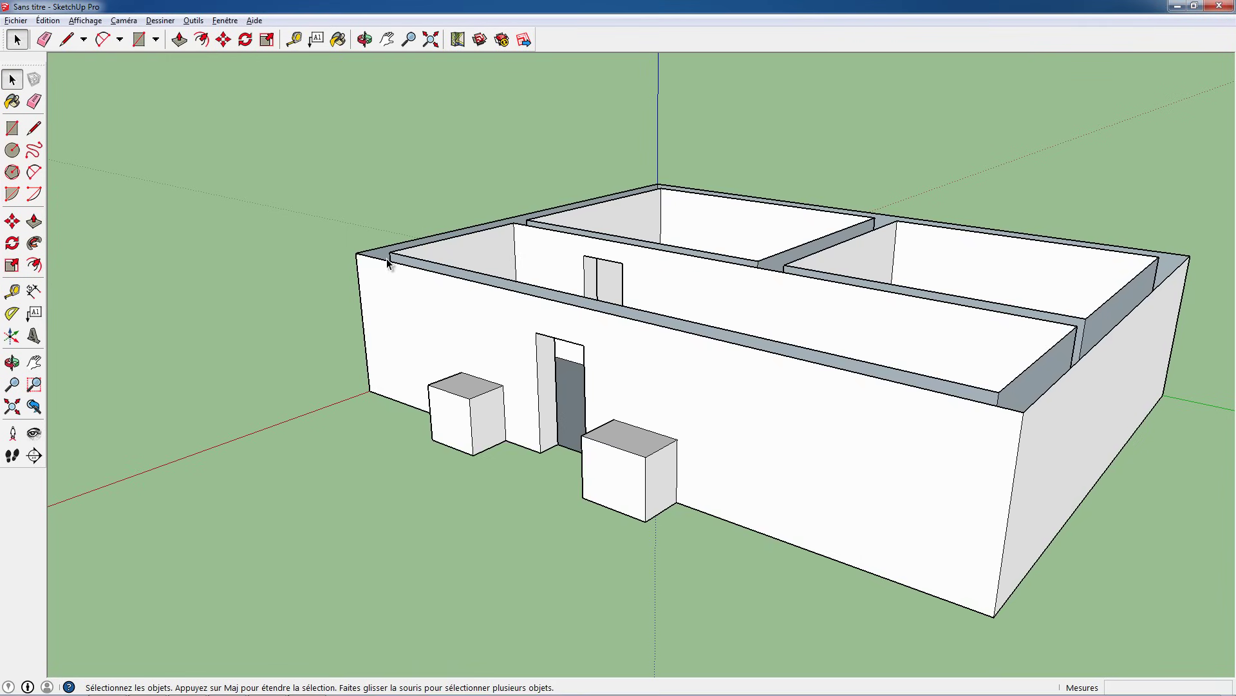
- Draw edges across the long, left and back rooms' top openings so each gets a closing face
mouse_move(388, 263)
middle_mouse_down()
mouse_move(980, 408)
mouse_move(953, 393)
middle_mouse_up()
left_click(33, 128)
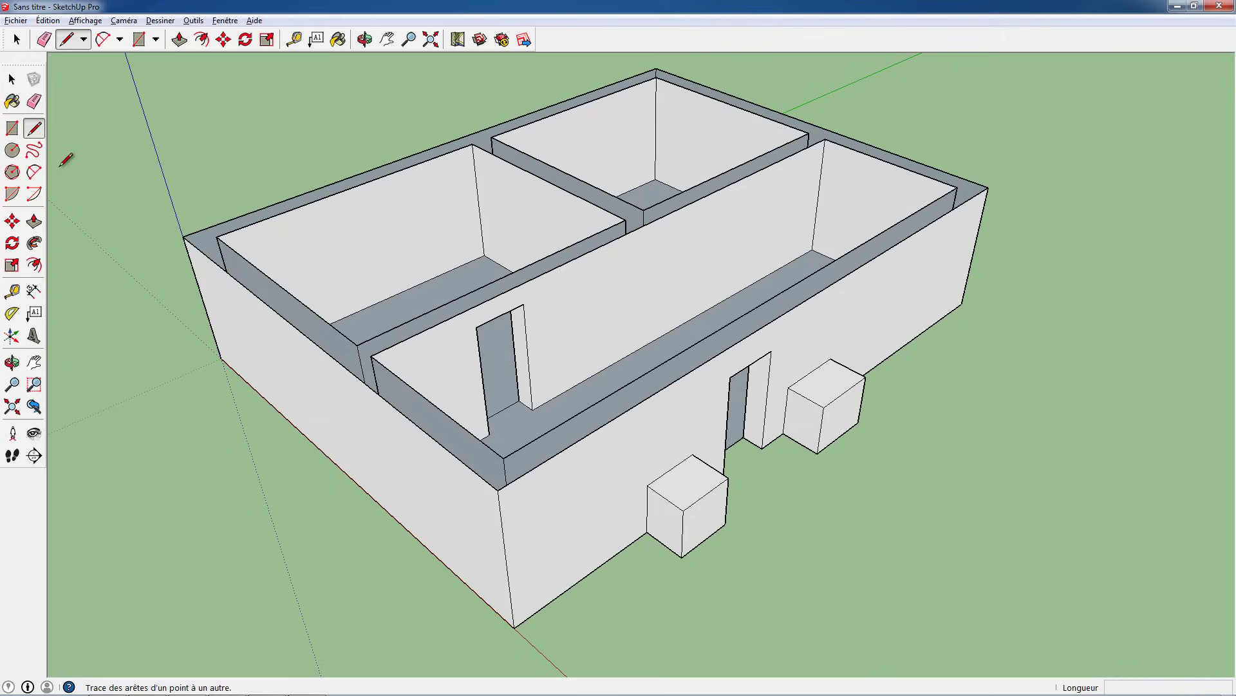
left_click(488, 445)
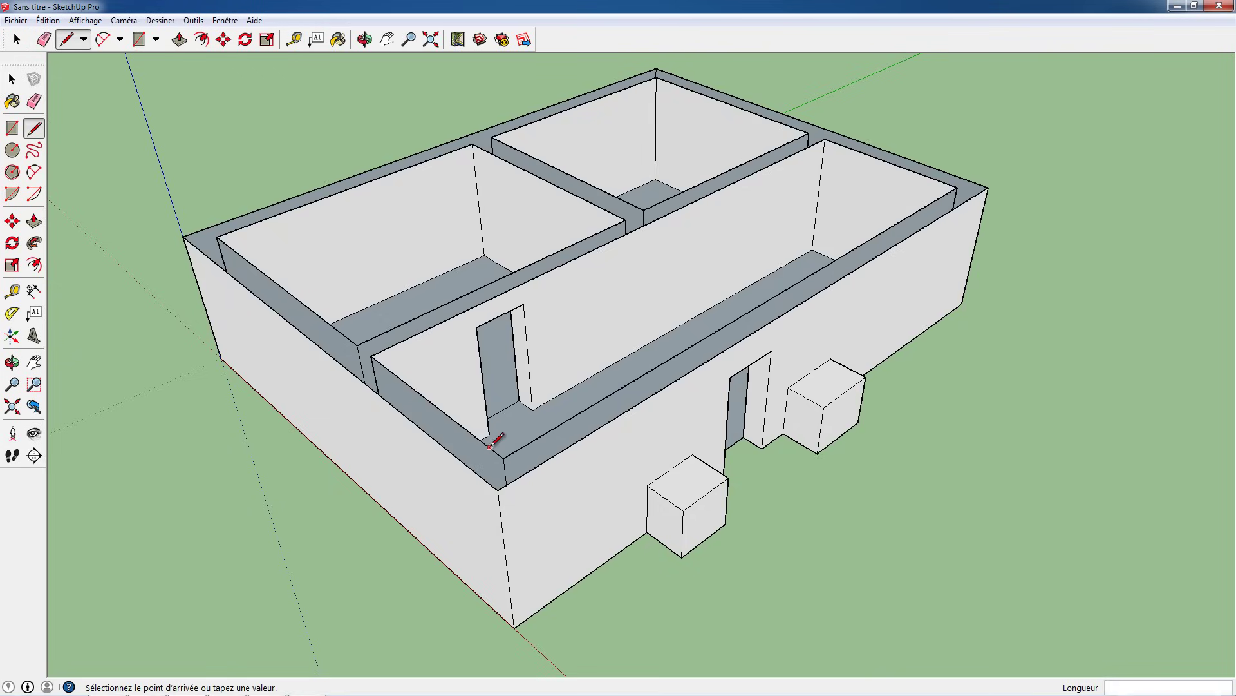
left_click(383, 364)
mouse_move(386, 360)
middle_mouse_down()
mouse_move(533, 414)
mouse_move(302, 403)
middle_mouse_up()
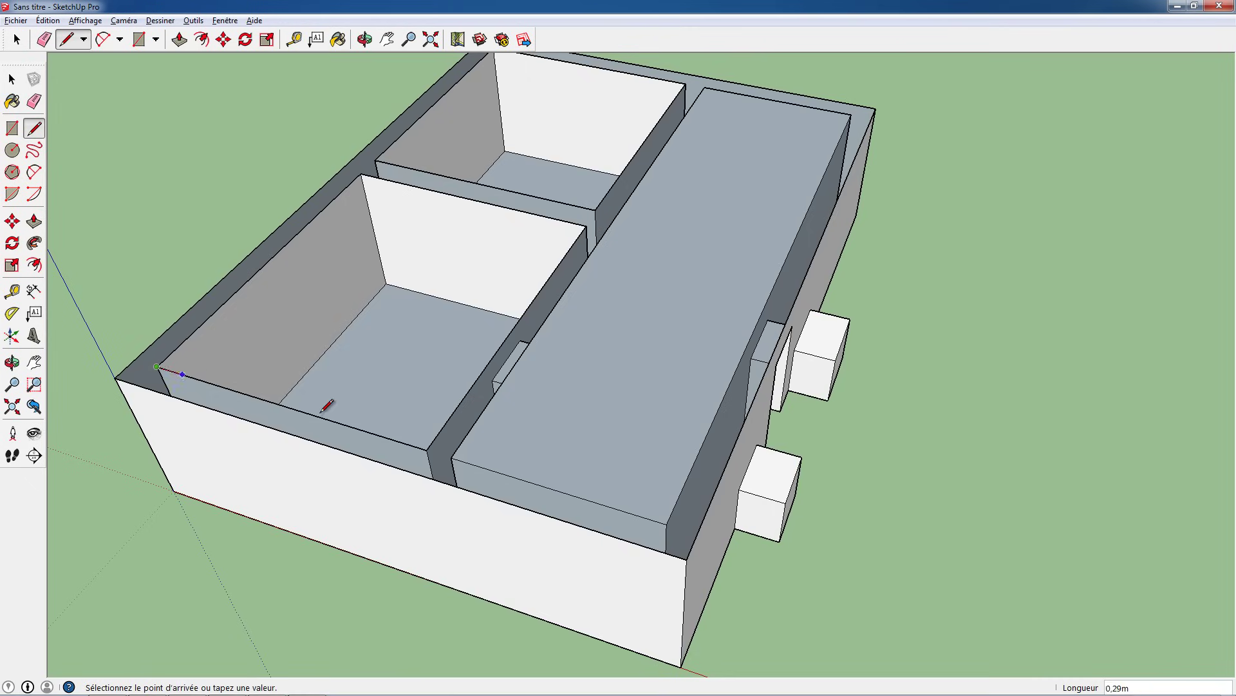
left_click(426, 449)
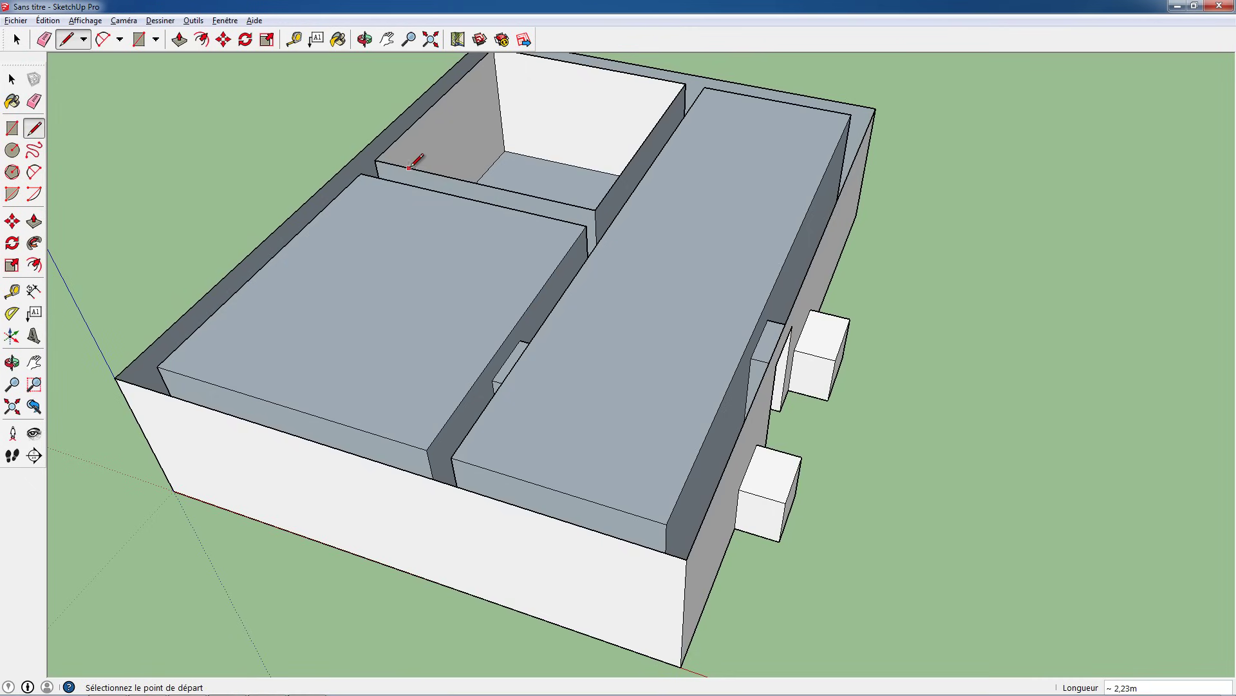
left_click(519, 197)
mouse_move(525, 188)
middle_mouse_down()
mouse_move(315, 166)
mouse_move(337, 193)
mouse_move(312, 217)
mouse_move(484, 322)
mouse_move(494, 353)
mouse_move(419, 456)
mouse_move(265, 199)
mouse_move(445, 436)
mouse_move(386, 441)
mouse_move(298, 365)
middle_mouse_up()
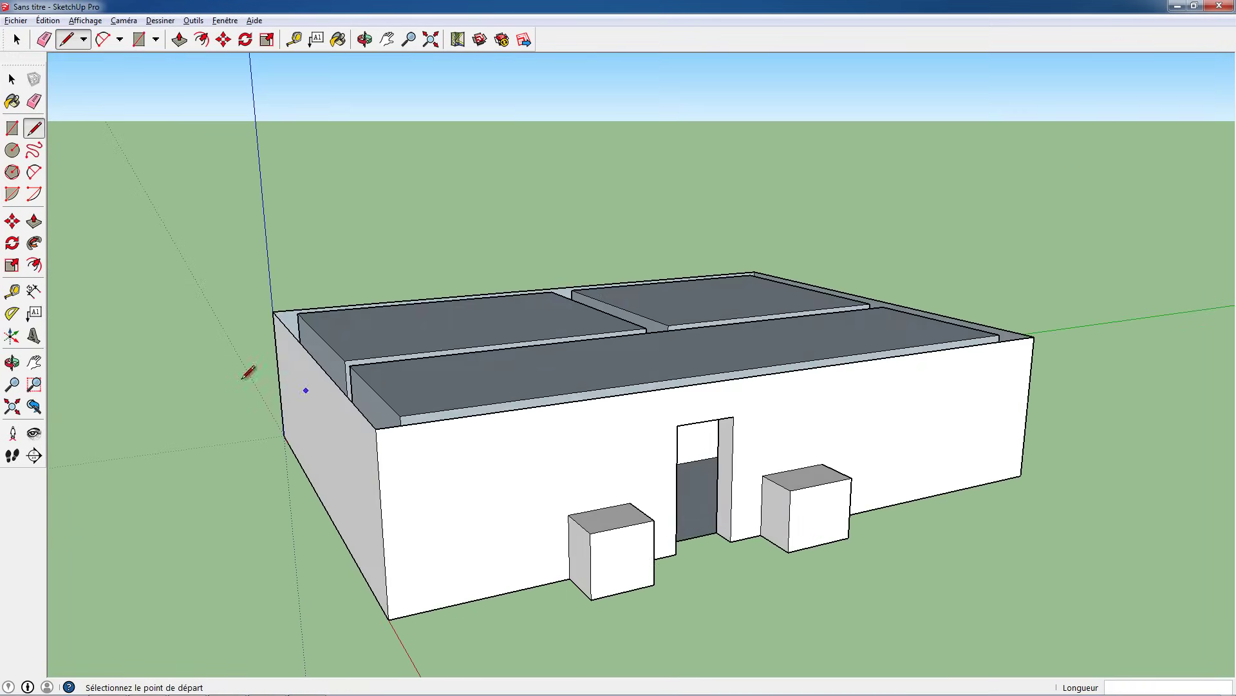
- Draw a roof rectangle from the front wall's top corner to the far roof corner
left_click(12, 129)
middle_click_drag(258, 290, 370, 392)
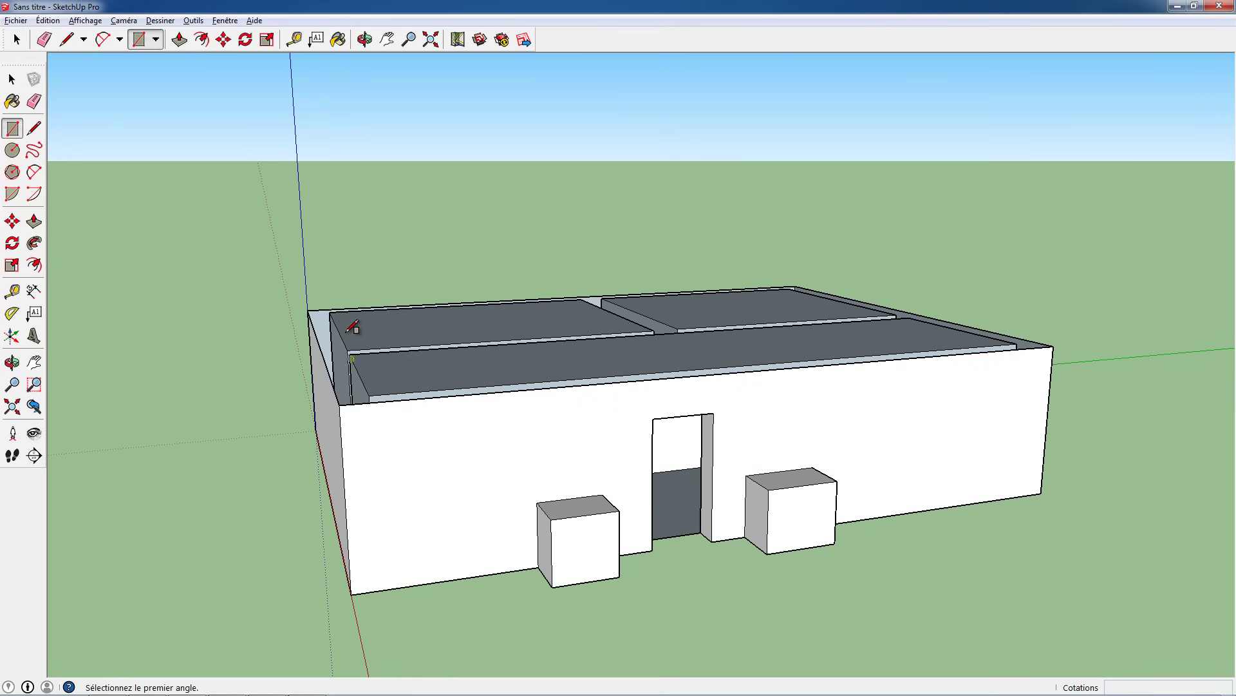
middle_click_drag(357, 378, 404, 323)
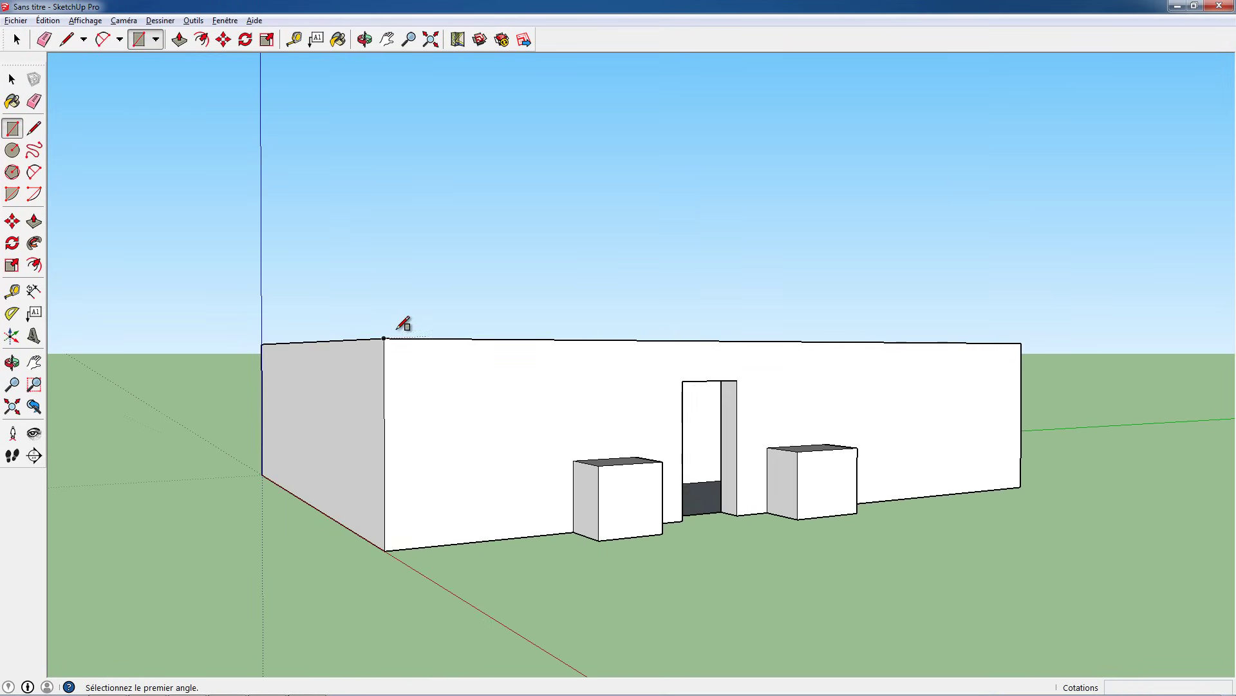
left_click(385, 338)
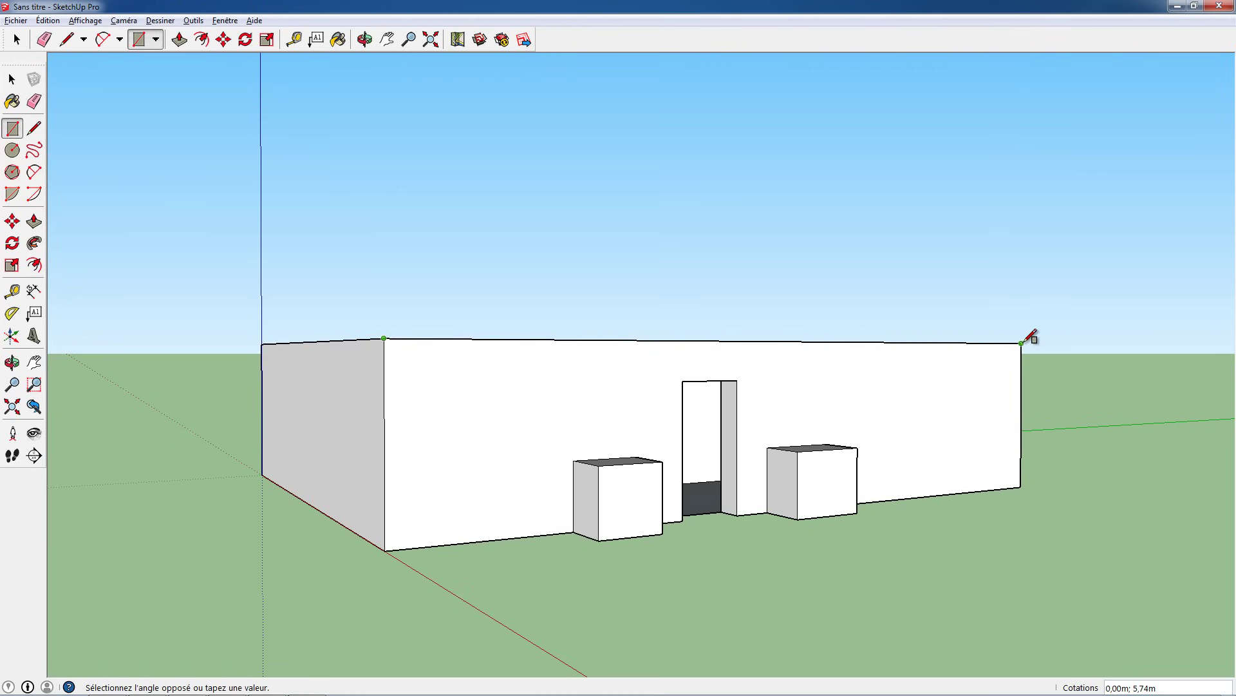
left_click(1021, 343)
mouse_move(979, 345)
middle_mouse_down()
mouse_move(781, 362)
mouse_move(611, 354)
mouse_move(631, 355)
middle_mouse_up()
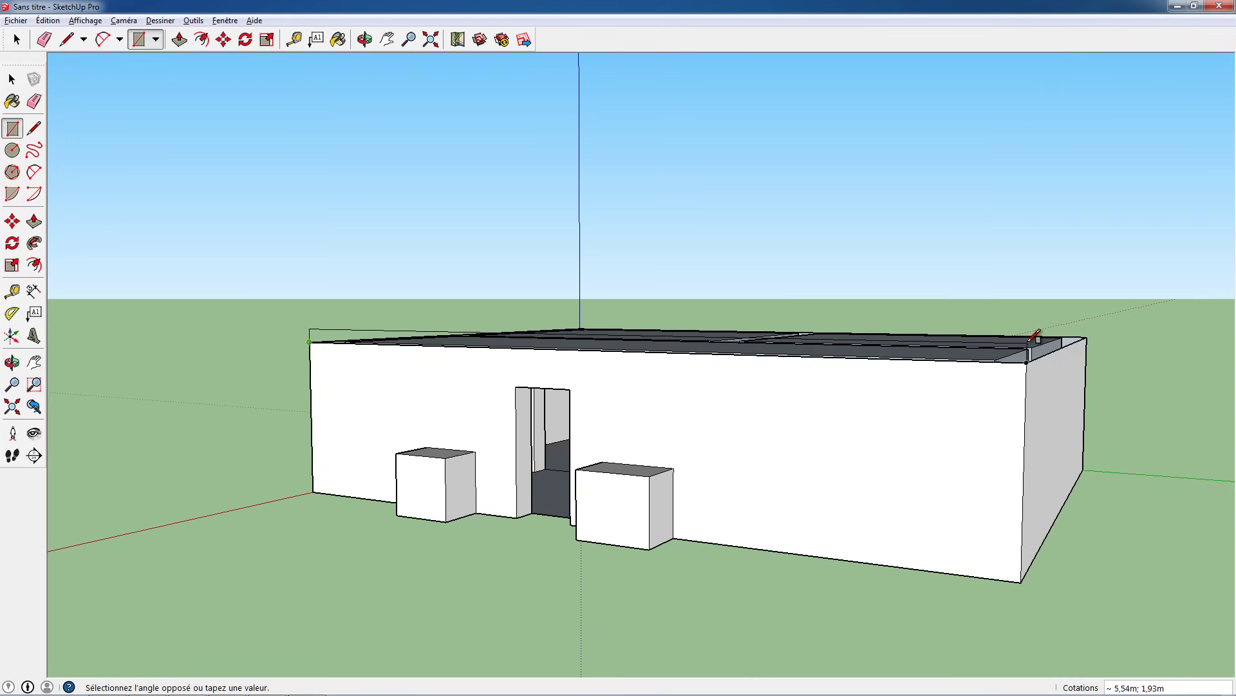
left_click(1034, 336)
mouse_move(1033, 335)
middle_mouse_down()
mouse_move(775, 352)
mouse_move(792, 368)
mouse_move(509, 436)
mouse_move(481, 408)
mouse_move(544, 444)
mouse_move(535, 469)
mouse_move(663, 434)
mouse_move(734, 475)
middle_mouse_up()
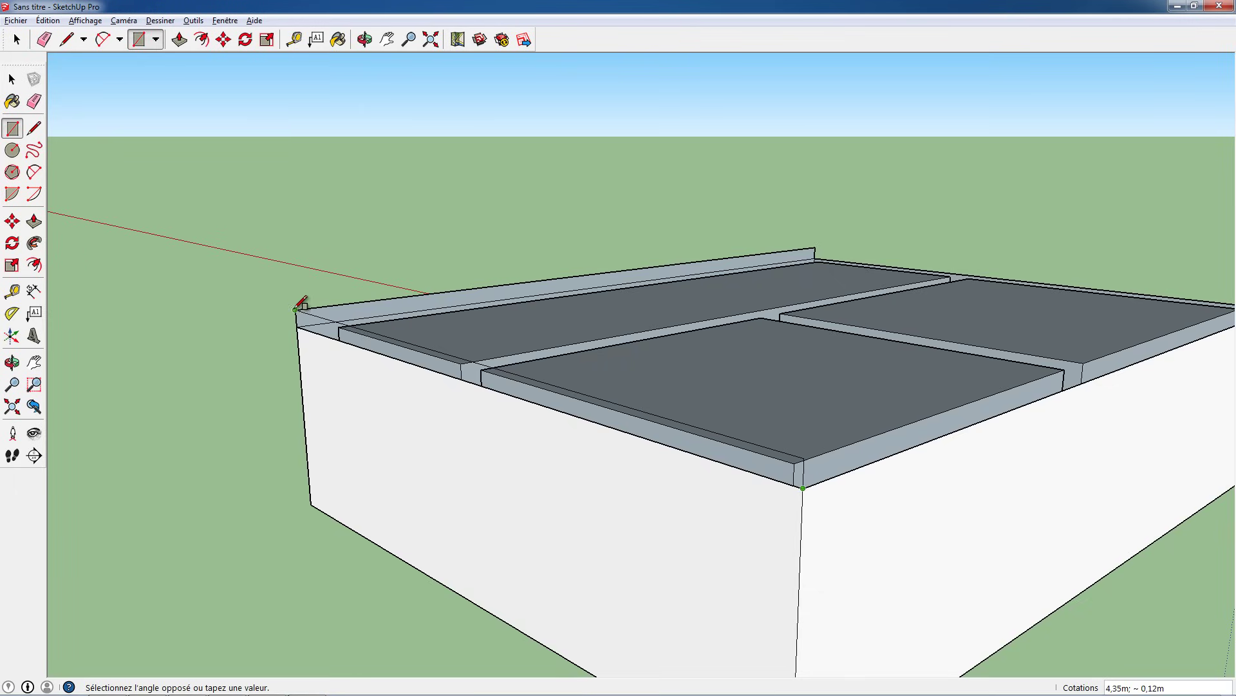
left_click(301, 303)
- Redraw the rectangle across the roof's top corners so one flat slab covers the building
mouse_move(497, 381)
middle_mouse_down()
mouse_move(475, 375)
mouse_move(988, 366)
middle_mouse_up()
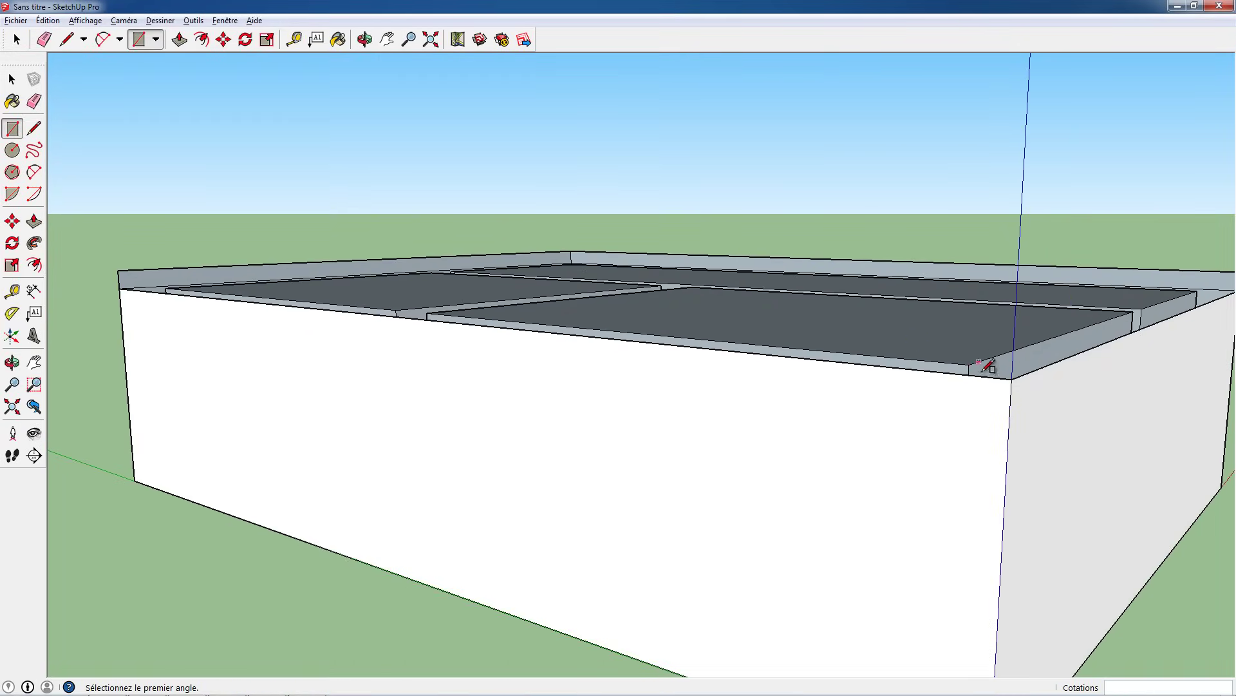
left_click(1013, 379)
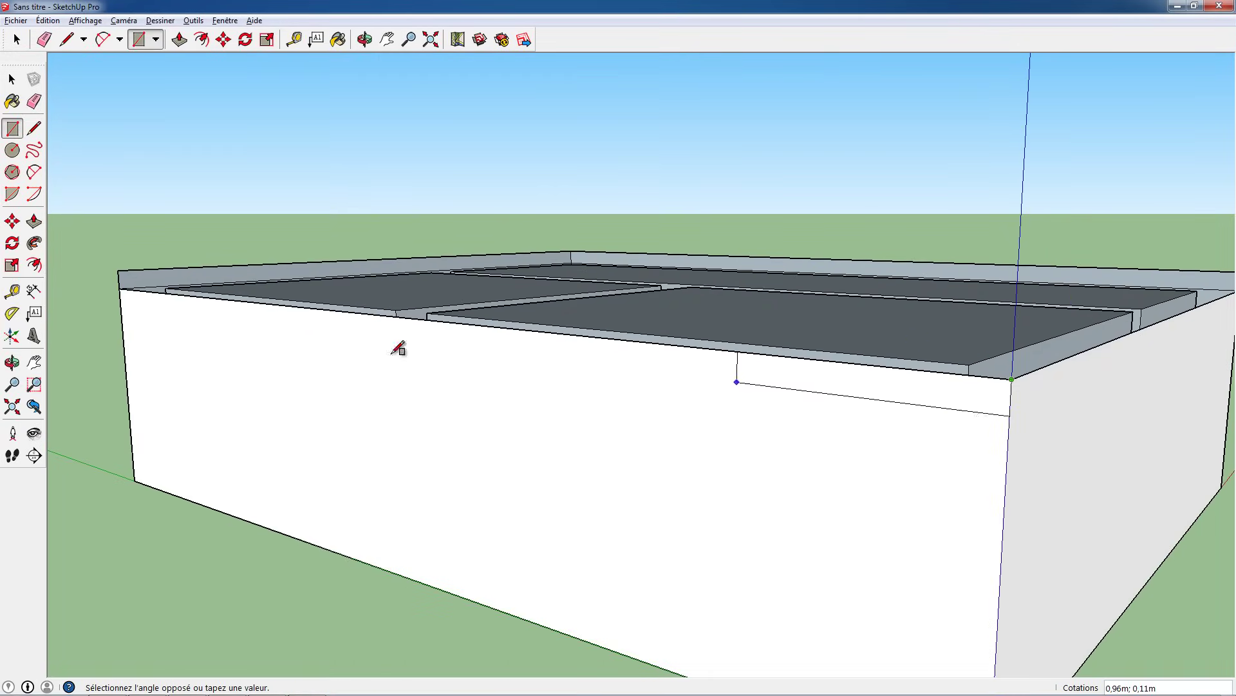
left_click(119, 287)
mouse_move(122, 284)
middle_mouse_down()
mouse_move(528, 303)
mouse_move(591, 286)
middle_mouse_up()
scroll(592, 285, "down", 3)
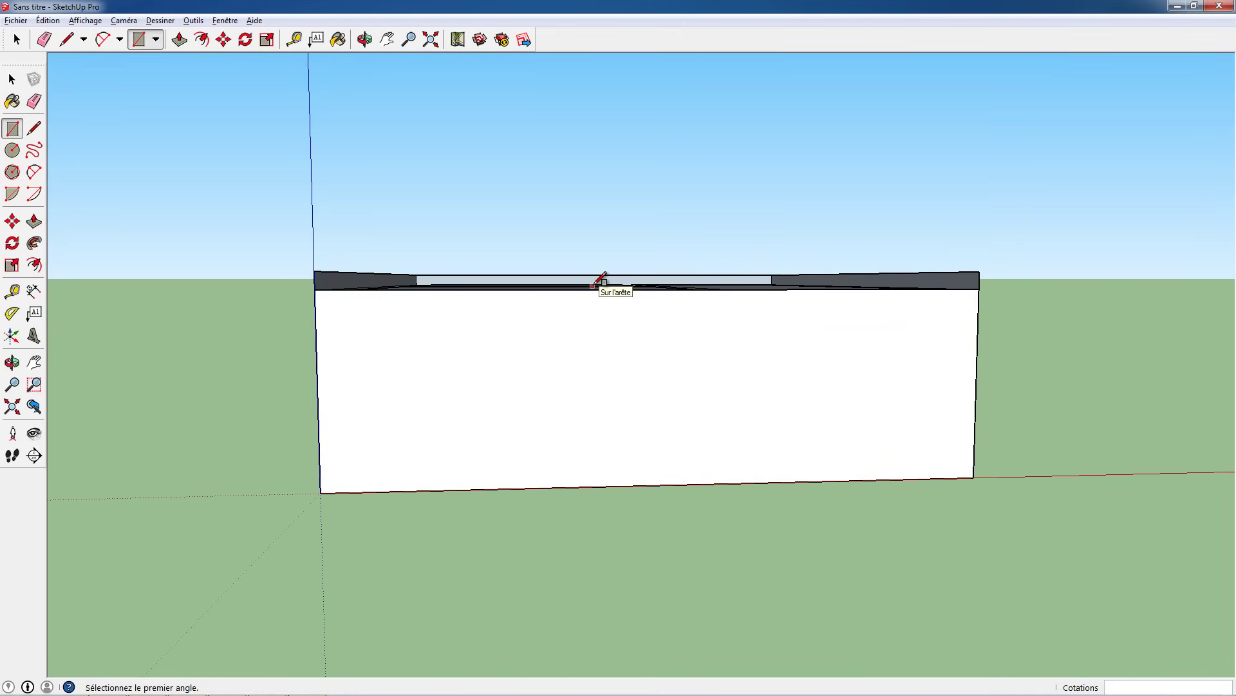
left_click(315, 289)
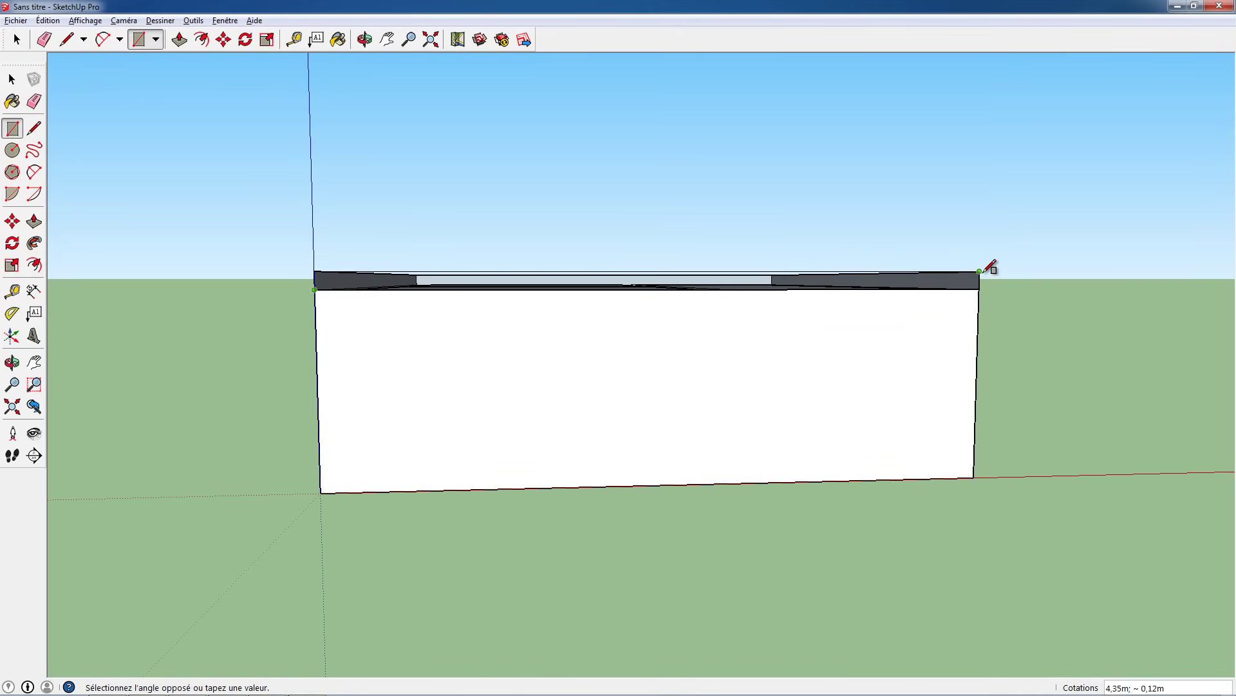
left_click(980, 272)
mouse_move(986, 269)
middle_mouse_down()
mouse_move(694, 433)
mouse_move(508, 414)
mouse_move(451, 320)
middle_mouse_up()
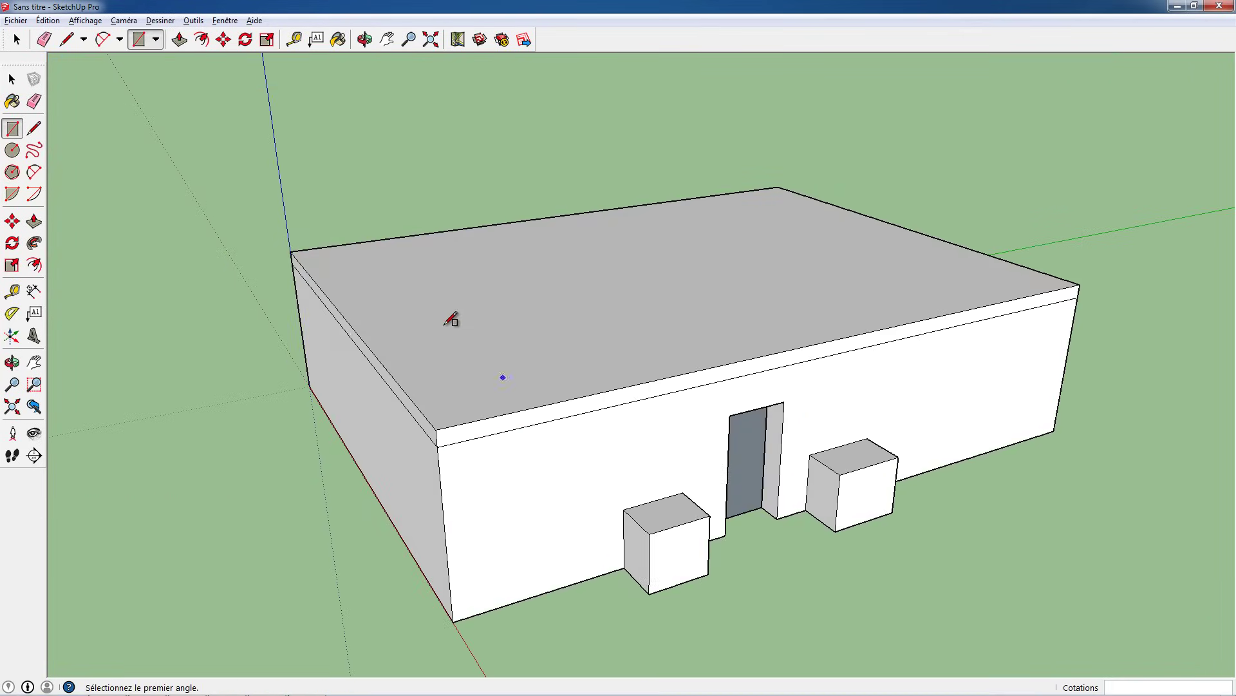
key("space")
middle_click_drag(548, 257, 704, 292)
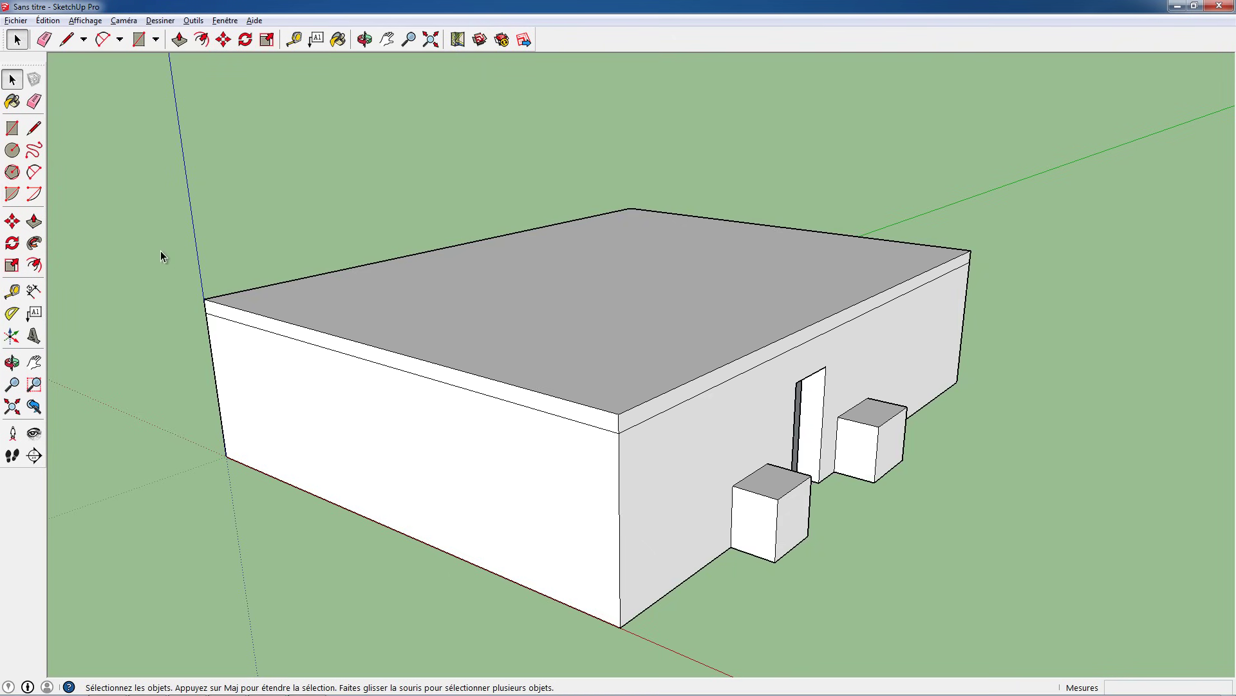
left_click(34, 264)
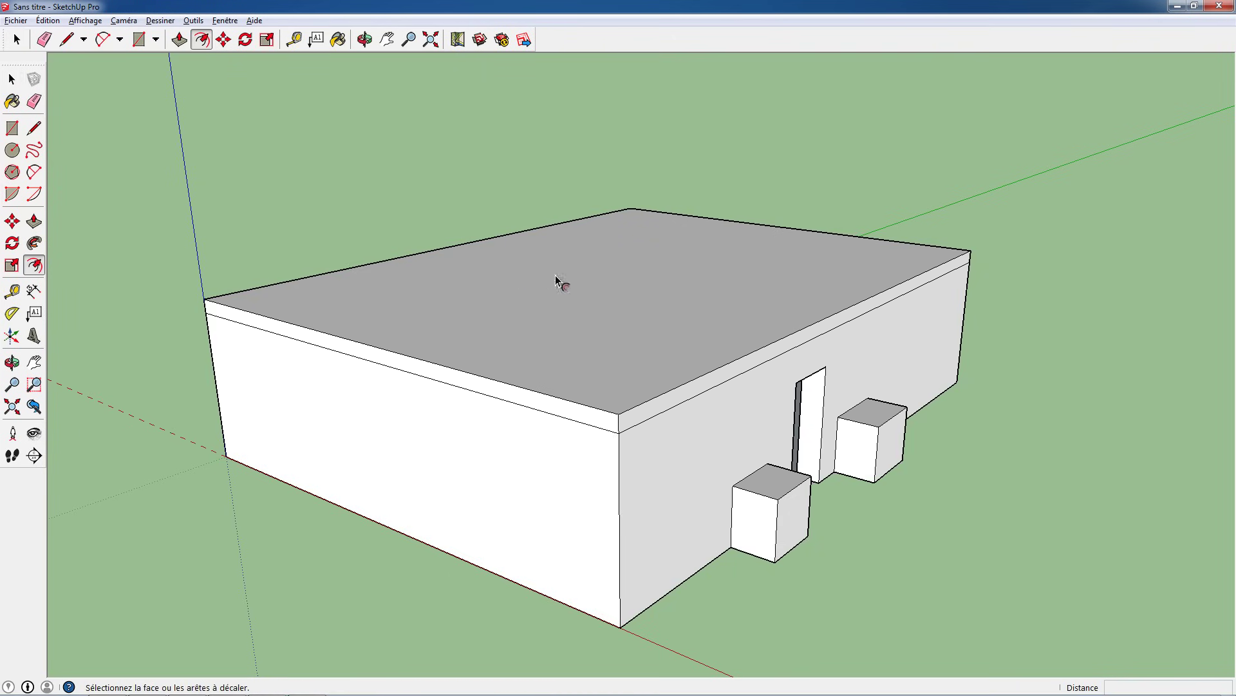
left_click(432, 250)
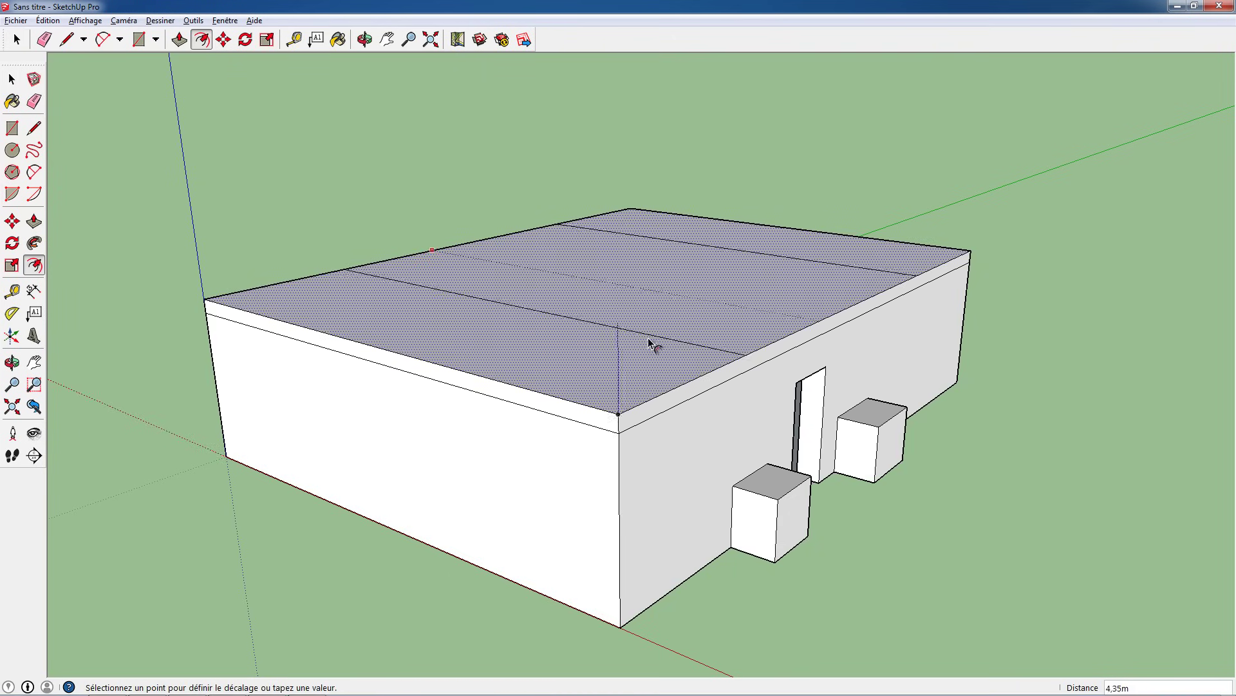
left_click(806, 295)
middle_click_drag(807, 295, 704, 447)
key("ctrl+z")
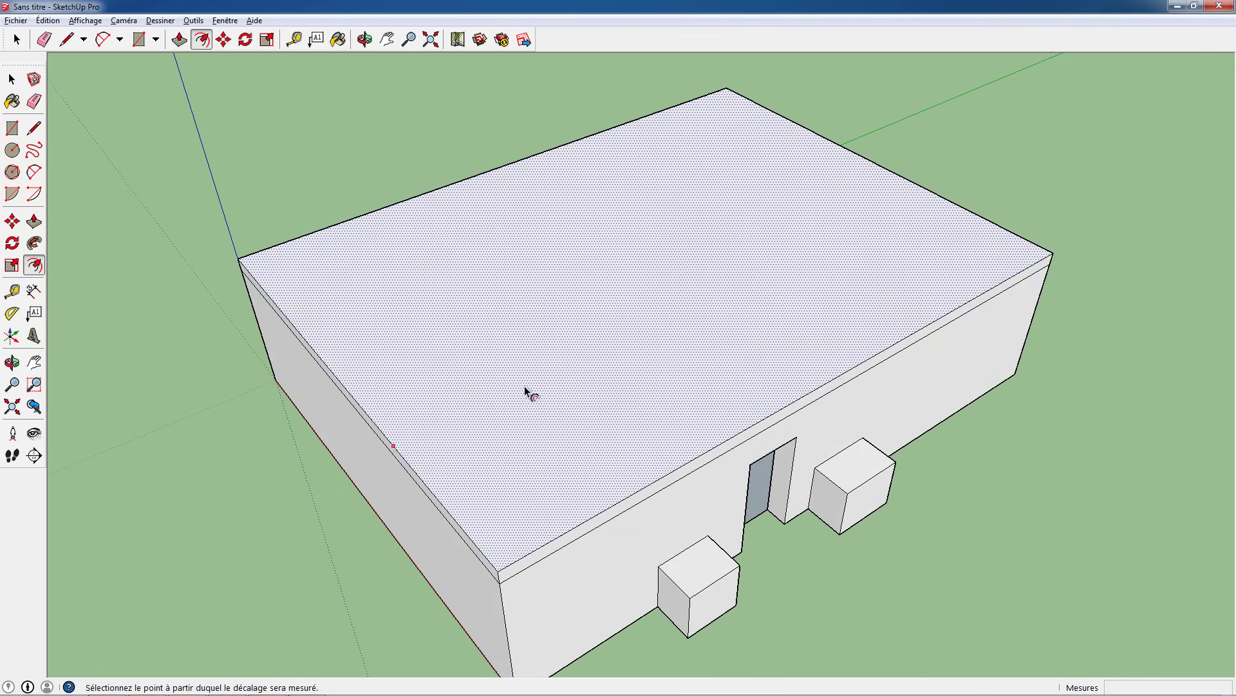
mouse_move(601, 448)
middle_mouse_down()
mouse_move(651, 380)
mouse_move(623, 434)
mouse_move(582, 212)
mouse_move(524, 276)
mouse_move(559, 346)
middle_mouse_up()
key("Escape")
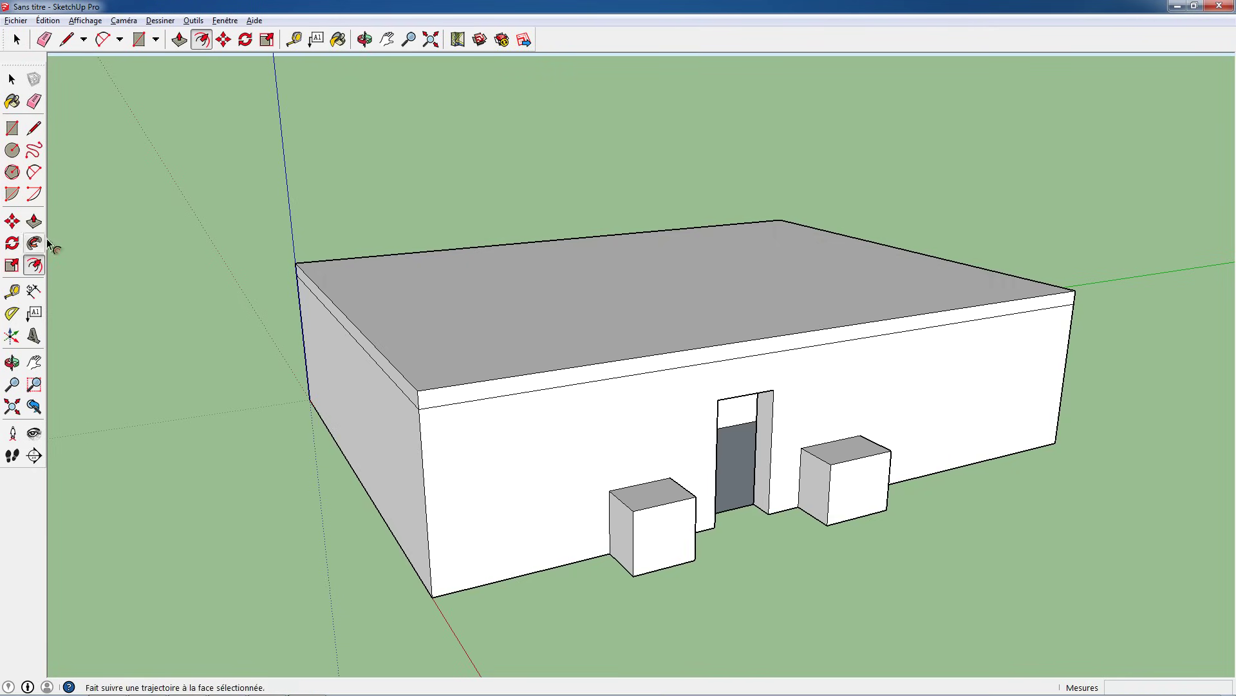
left_click(34, 128)
mouse_move(580, 322)
middle_mouse_down()
mouse_move(800, 409)
mouse_move(504, 380)
middle_mouse_up()
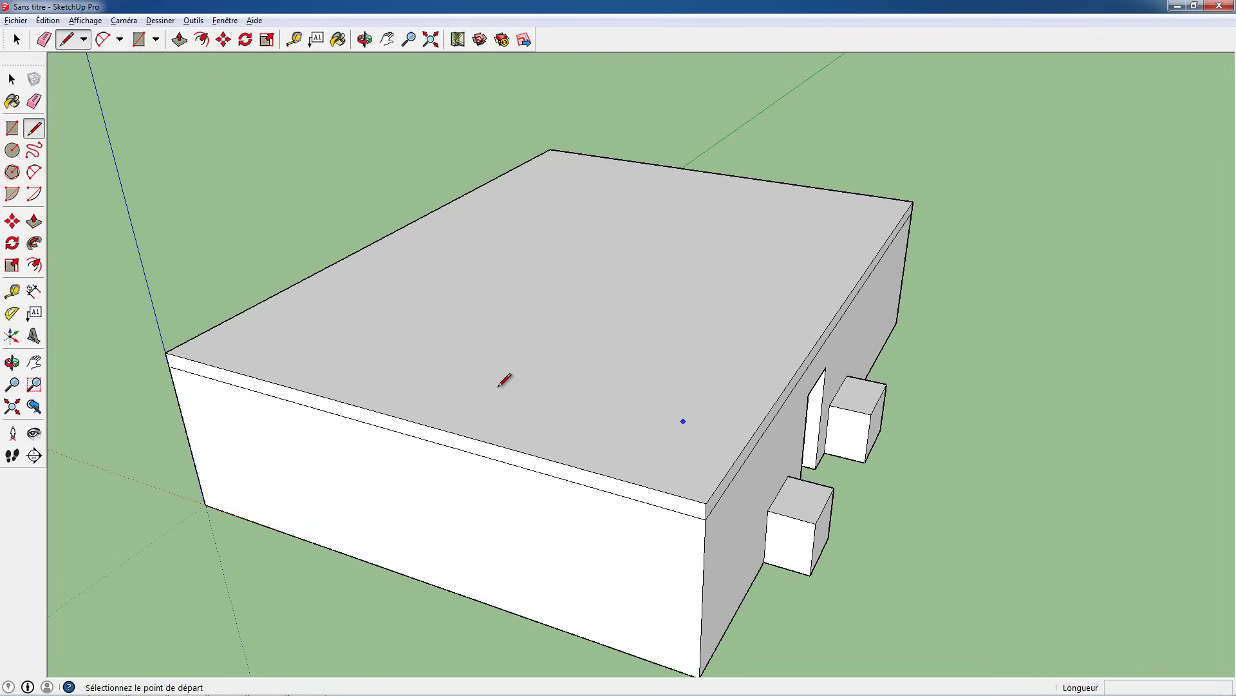
- Draw a line joining the front and back roof edge midpoints and select it
left_click(402, 418)
left_click(718, 173)
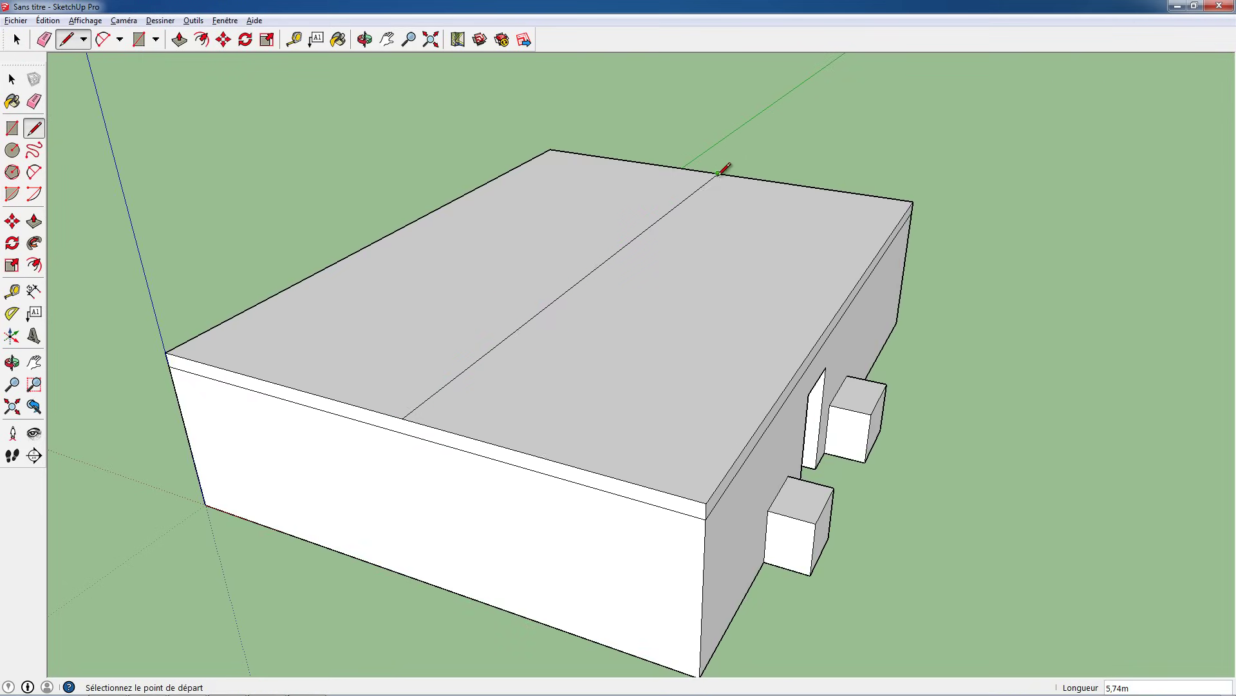
key("space")
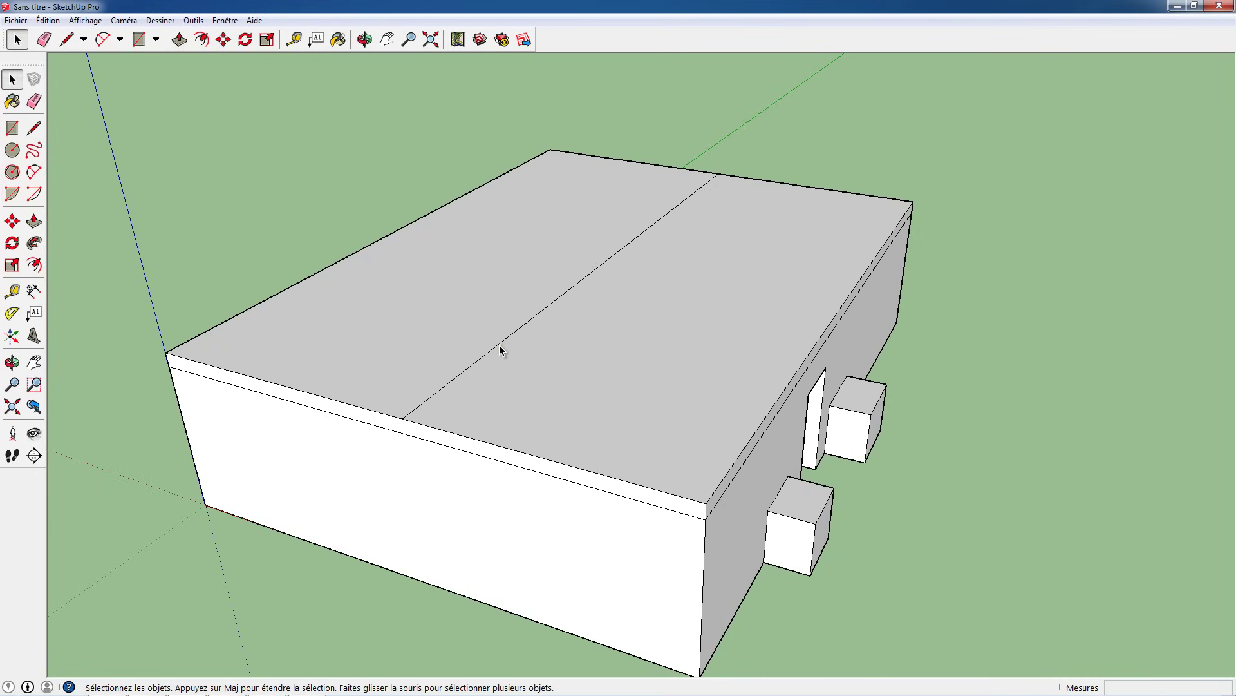
left_click(504, 339)
left_click(514, 336)
left_click(514, 335, "shift")
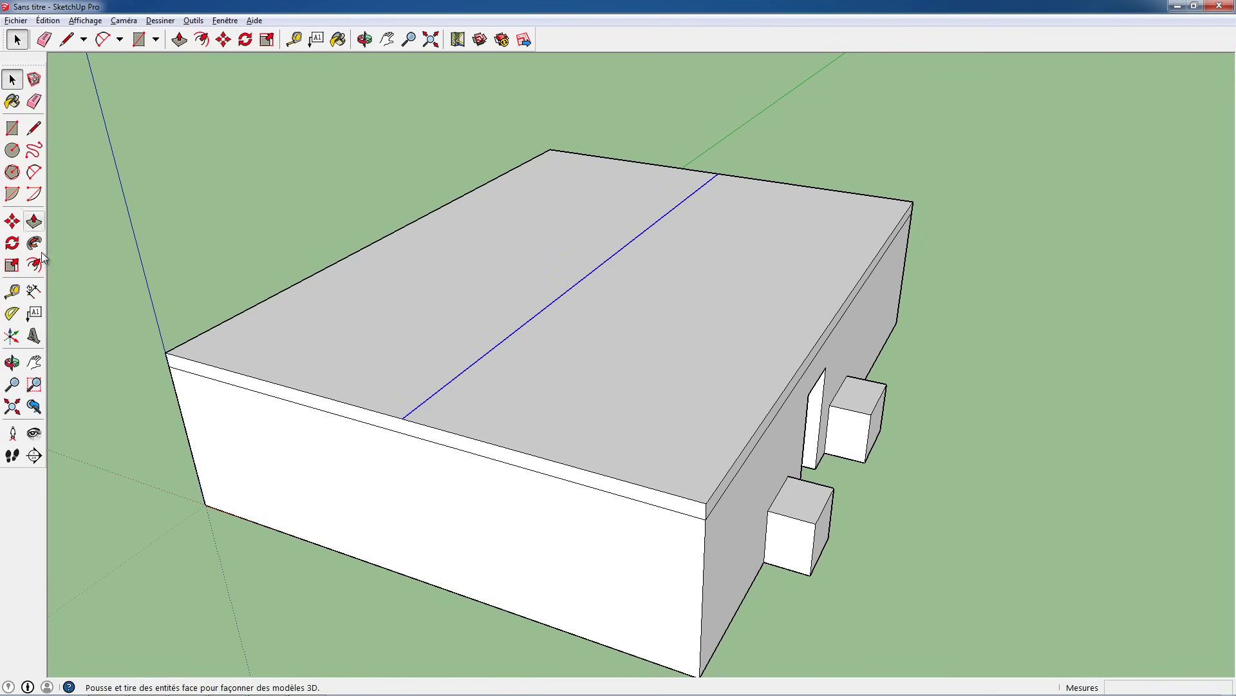
- Move the midline up along the blue axis to form the gable ridge
left_click(12, 221)
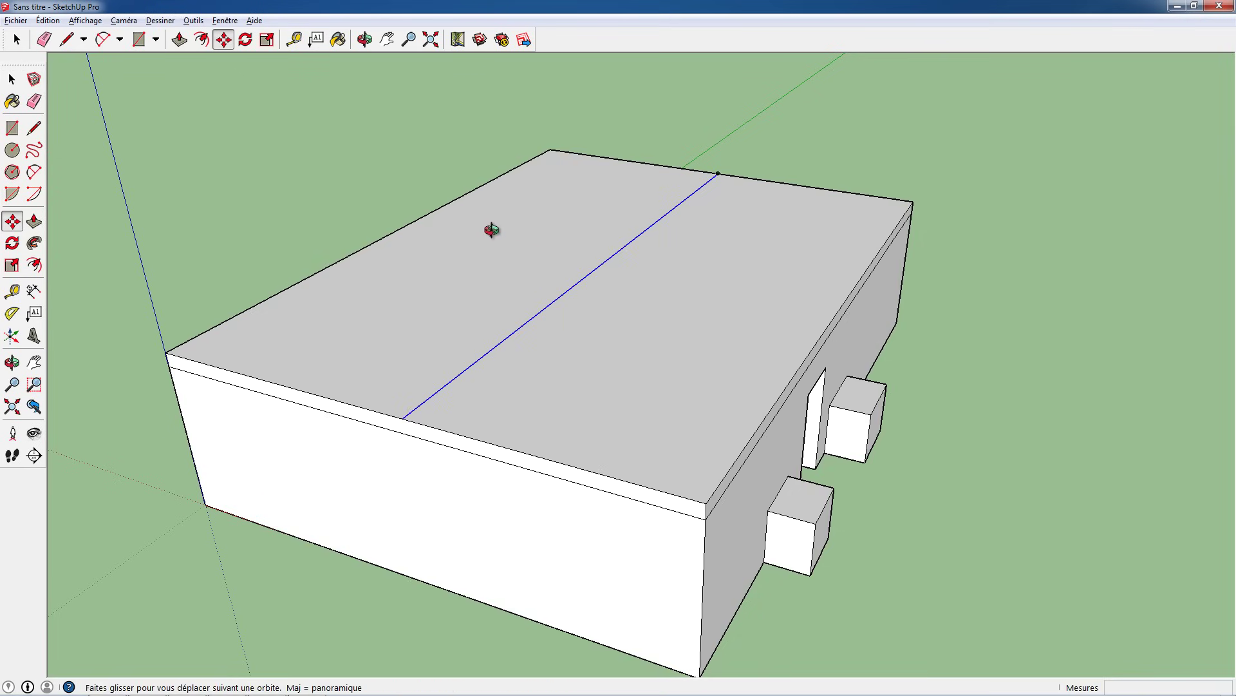
middle_click_drag(491, 232, 549, 287)
left_click_drag(550, 287, 547, 135)
mouse_move(547, 135)
middle_mouse_down()
mouse_move(408, 254)
mouse_move(612, 224)
middle_mouse_up()
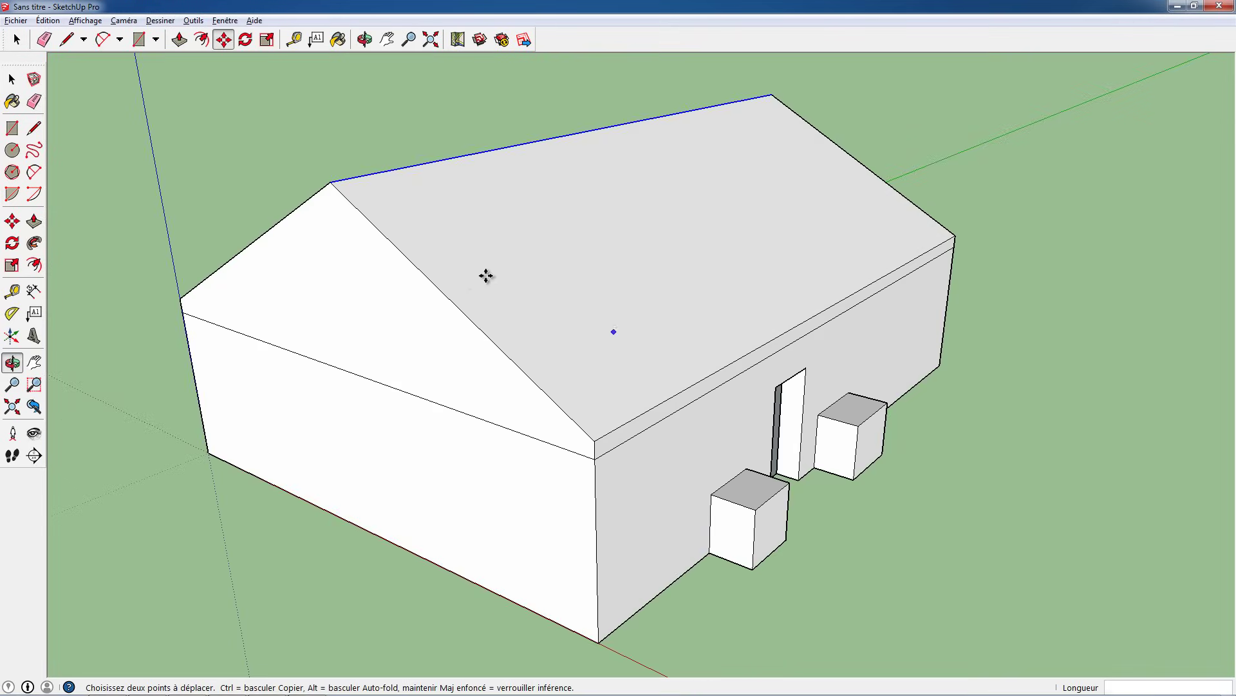
key("o")
mouse_move(485, 276)
left_mouse_down()
mouse_move(624, 292)
mouse_move(404, 261)
mouse_move(679, 248)
mouse_move(386, 470)
mouse_move(632, 196)
mouse_move(638, 465)
mouse_move(485, 323)
mouse_move(474, 212)
mouse_move(544, 331)
mouse_move(674, 351)
mouse_move(519, 364)
mouse_move(400, 434)
mouse_move(624, 455)
mouse_move(476, 421)
left_mouse_up()
mouse_move(476, 421)
middle_mouse_down()
mouse_move(486, 455)
mouse_move(480, 428)
mouse_move(585, 480)
mouse_move(512, 465)
mouse_move(436, 354)
mouse_move(492, 422)
middle_mouse_up()
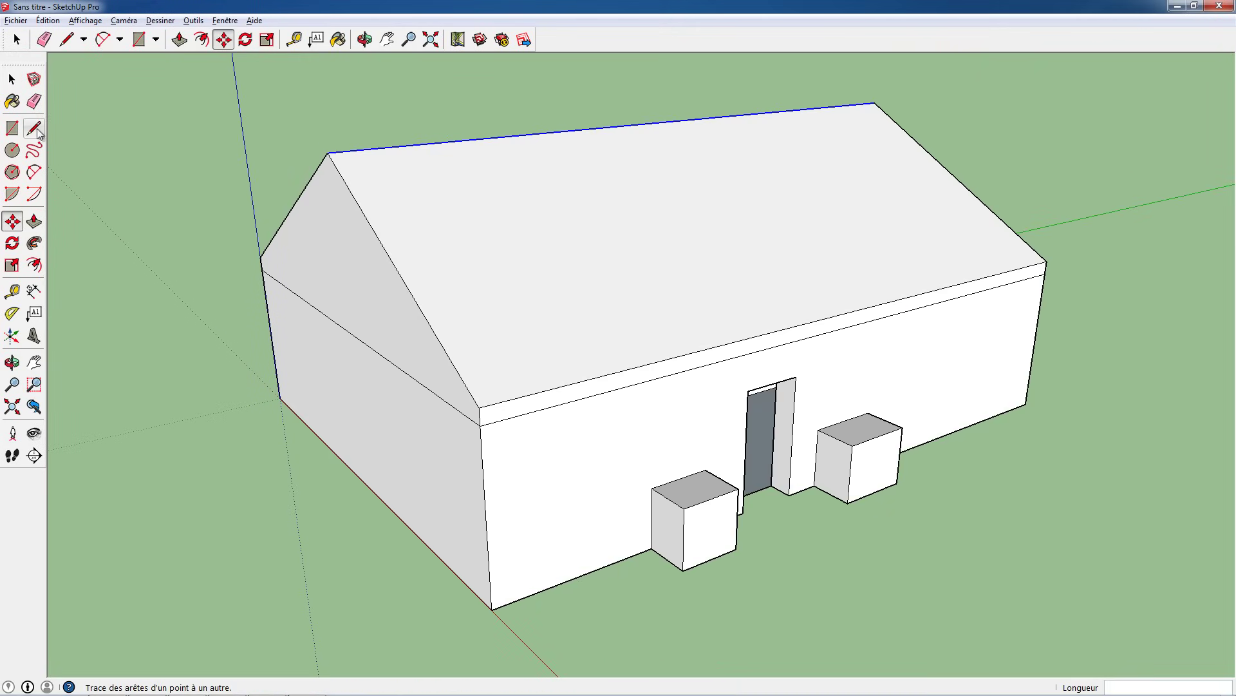
- Push/Pull the front eave band 0.11 m outward to form the fascia
left_click(34, 221)
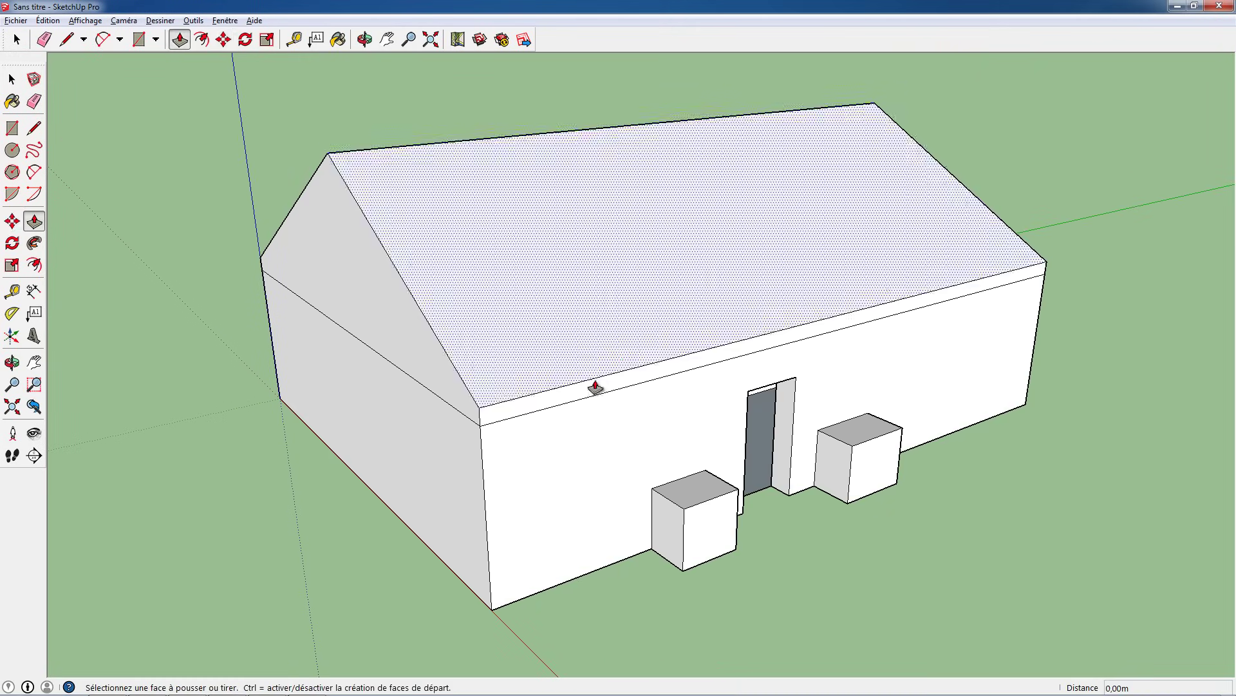
left_click(622, 384)
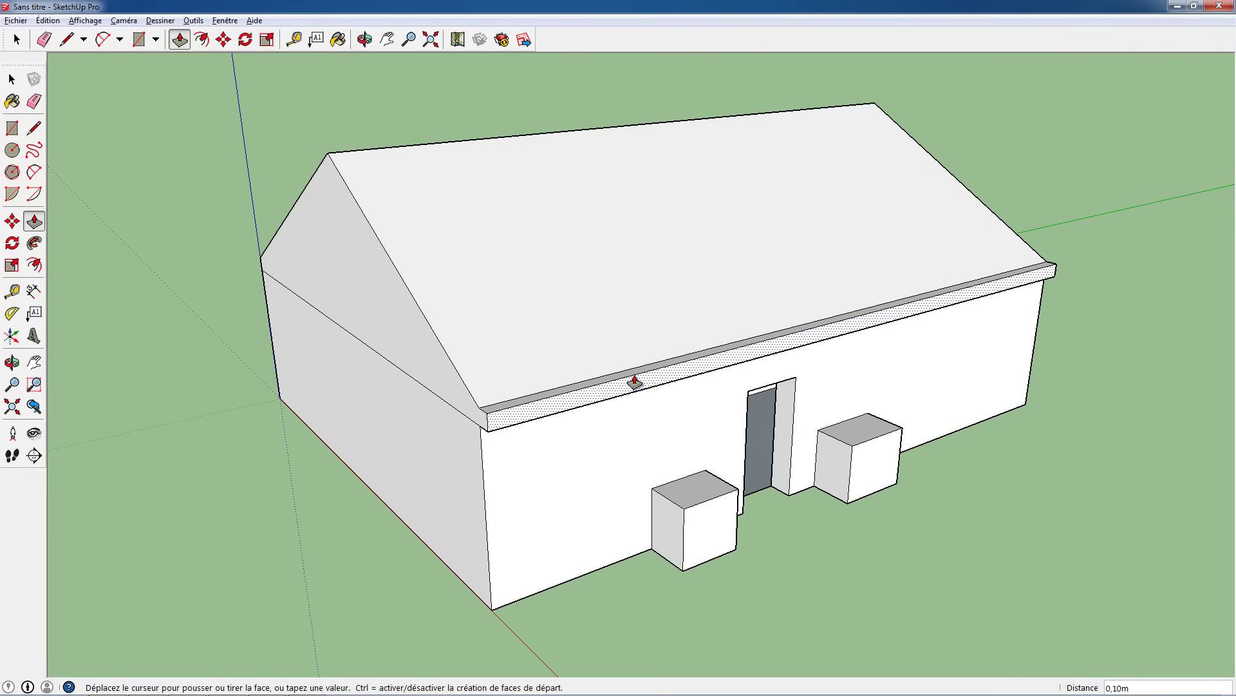
middle_click_drag(625, 368, 716, 395)
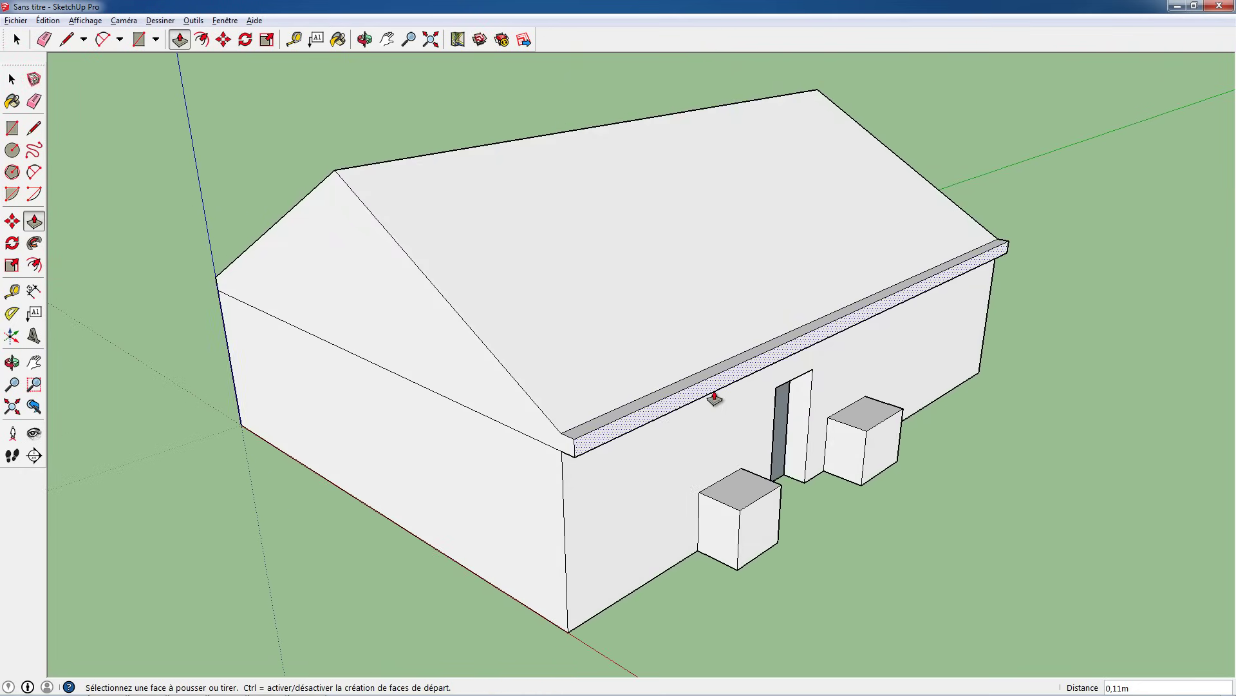
scroll(715, 398, "up", 3)
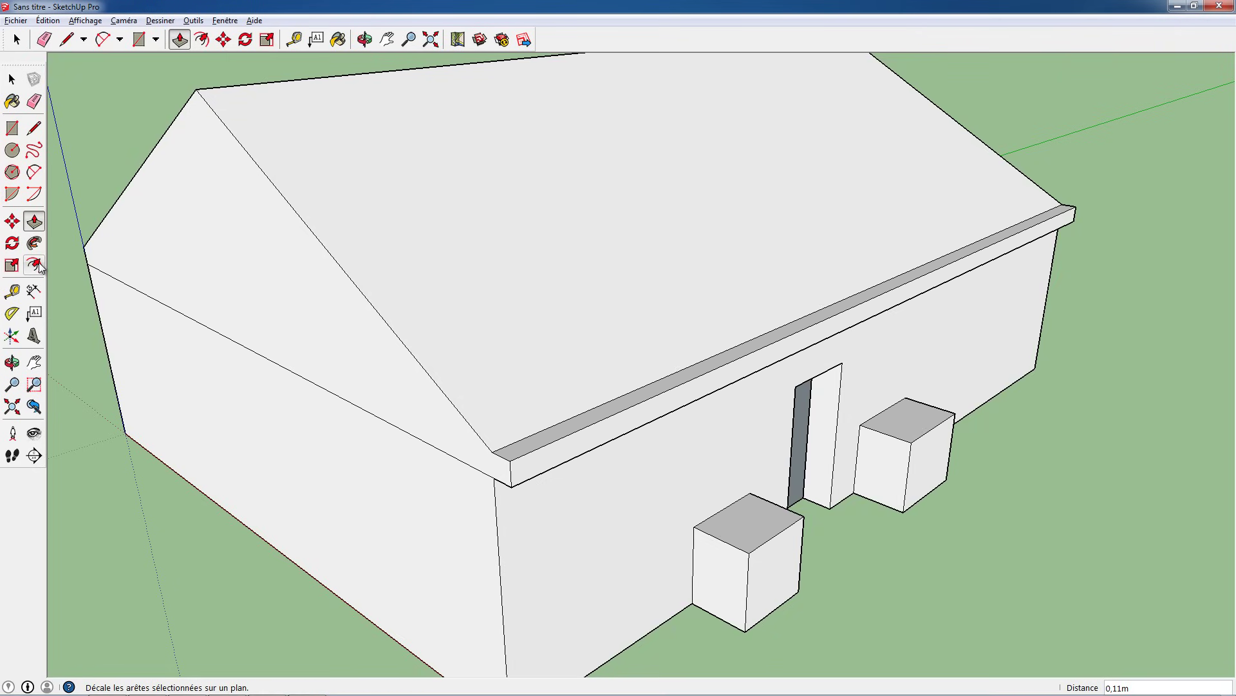
left_click(34, 265)
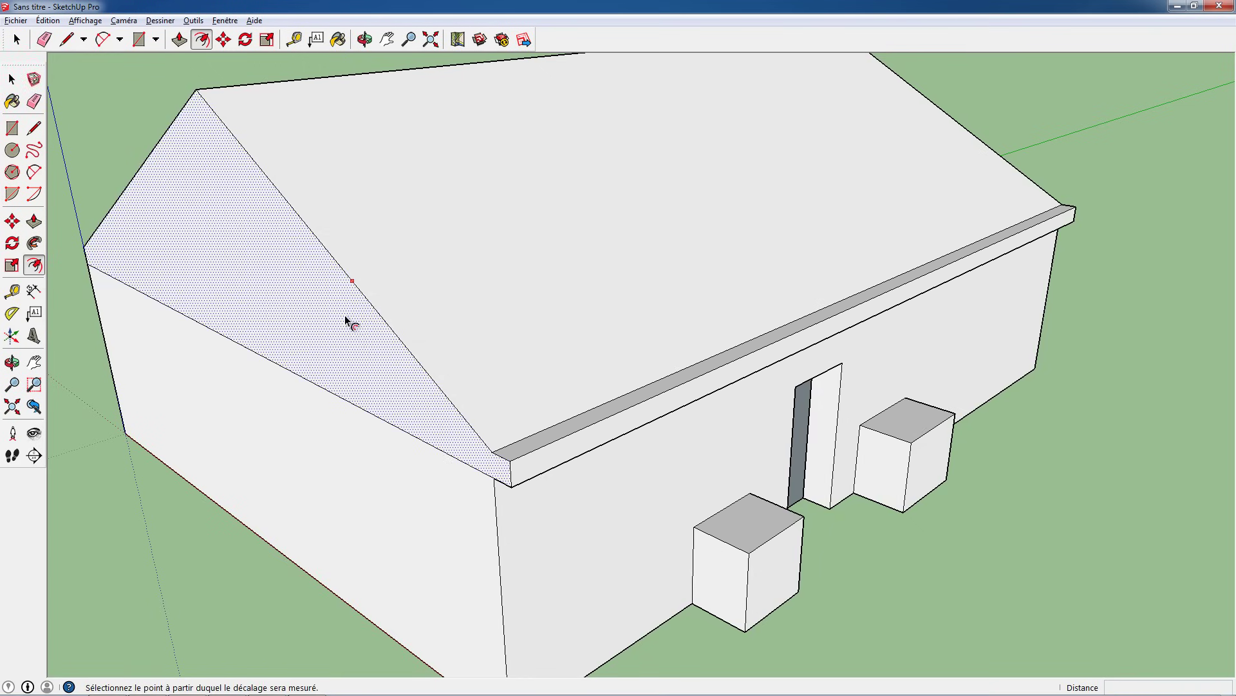
- Offset the fascia top inward about 0.05 m and sink the inner strip 0.05 m as a gutter
left_click(797, 330)
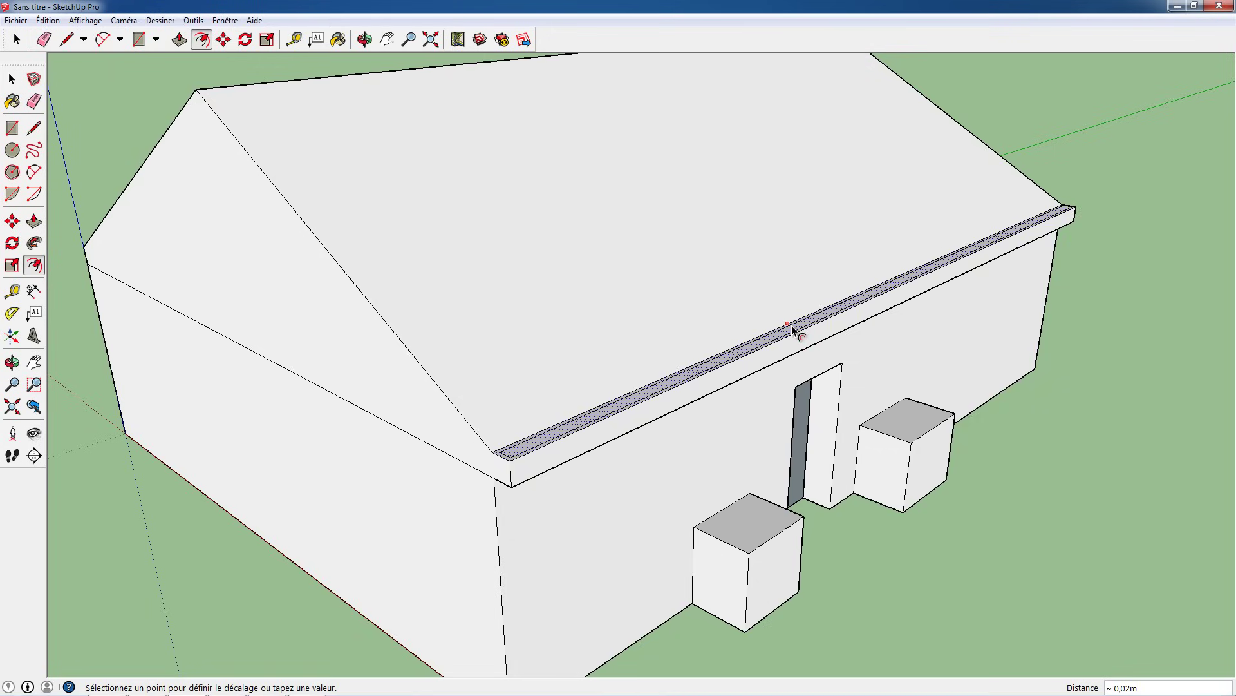
left_click(794, 330)
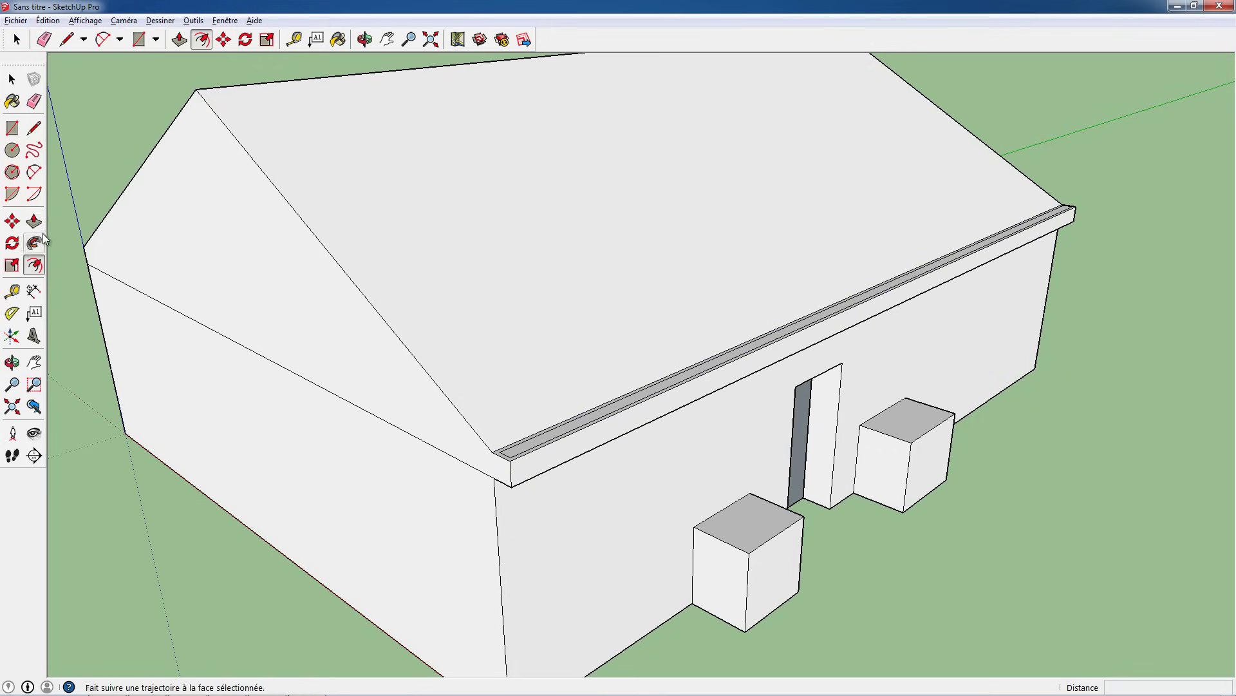
left_click(33, 221)
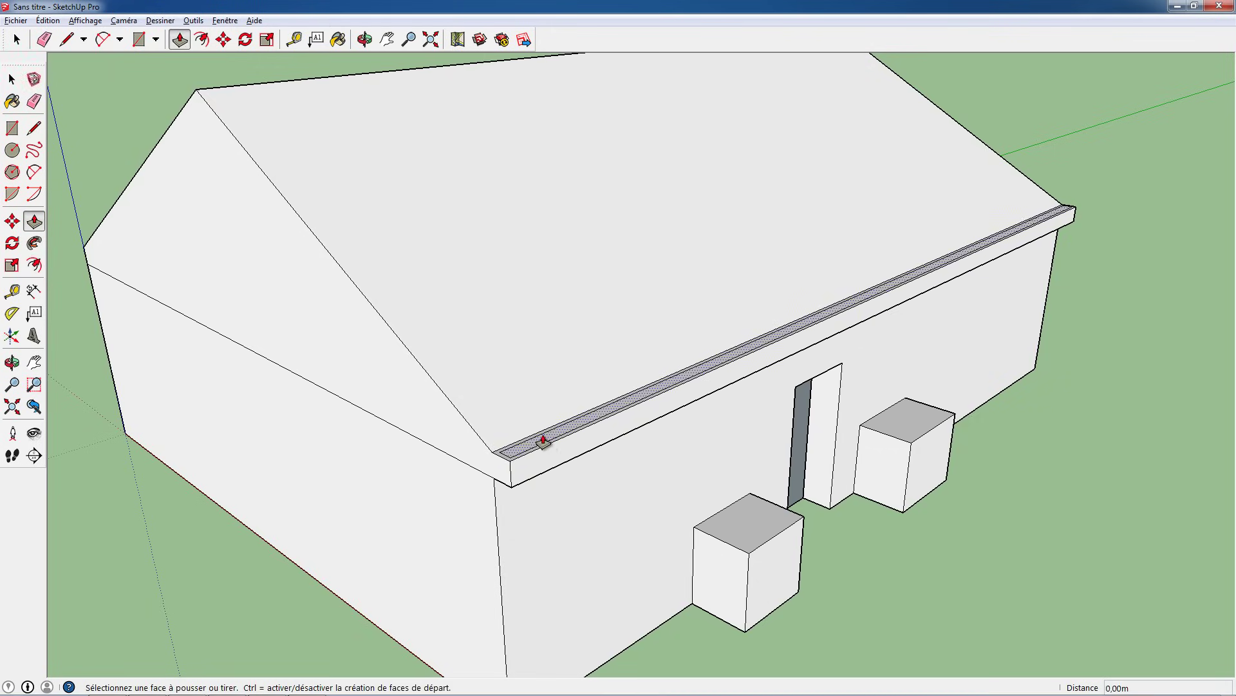
left_click(545, 438)
mouse_move(545, 453)
middle_mouse_down()
mouse_move(481, 395)
mouse_move(254, 350)
mouse_move(591, 431)
mouse_move(559, 366)
mouse_move(574, 569)
mouse_move(632, 544)
mouse_move(651, 503)
mouse_move(645, 479)
mouse_move(533, 475)
mouse_move(559, 519)
mouse_move(477, 497)
middle_mouse_up()
scroll(559, 366, "down", 3)
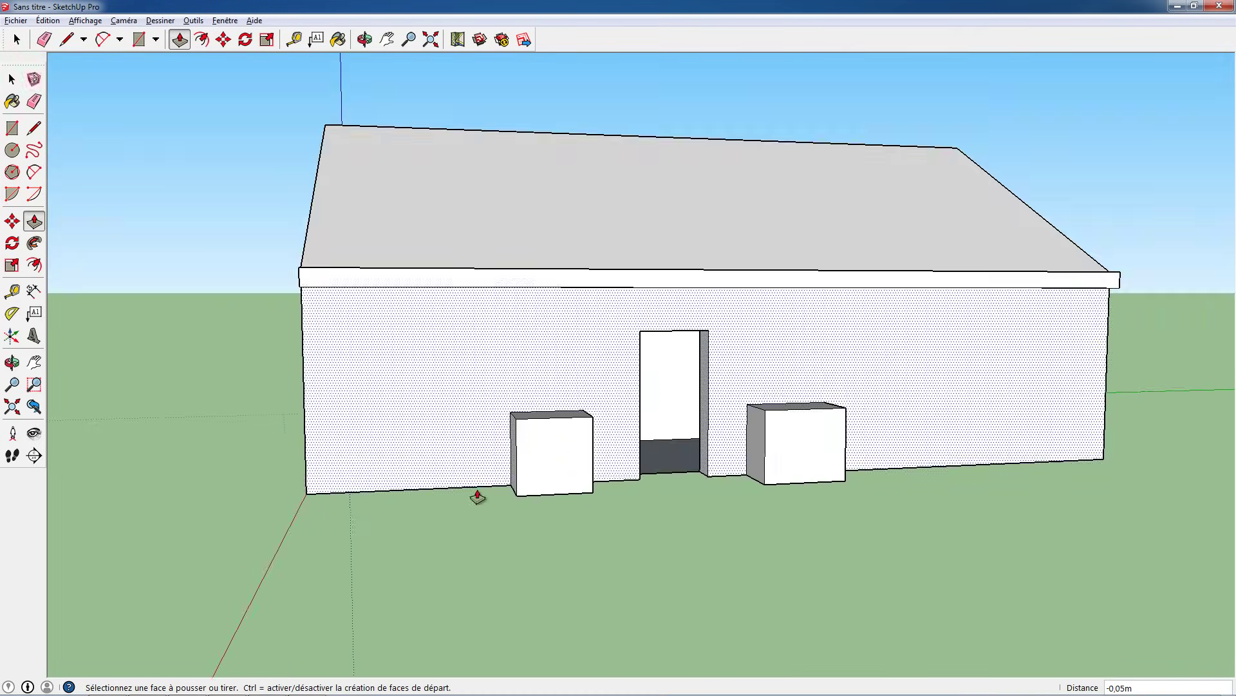
mouse_move(617, 502)
middle_mouse_down()
mouse_move(464, 441)
mouse_move(458, 502)
mouse_move(605, 513)
mouse_move(493, 525)
mouse_move(483, 478)
mouse_move(671, 560)
mouse_move(552, 340)
mouse_move(532, 424)
mouse_move(561, 416)
middle_mouse_up()
scroll(563, 418, "up", 1)
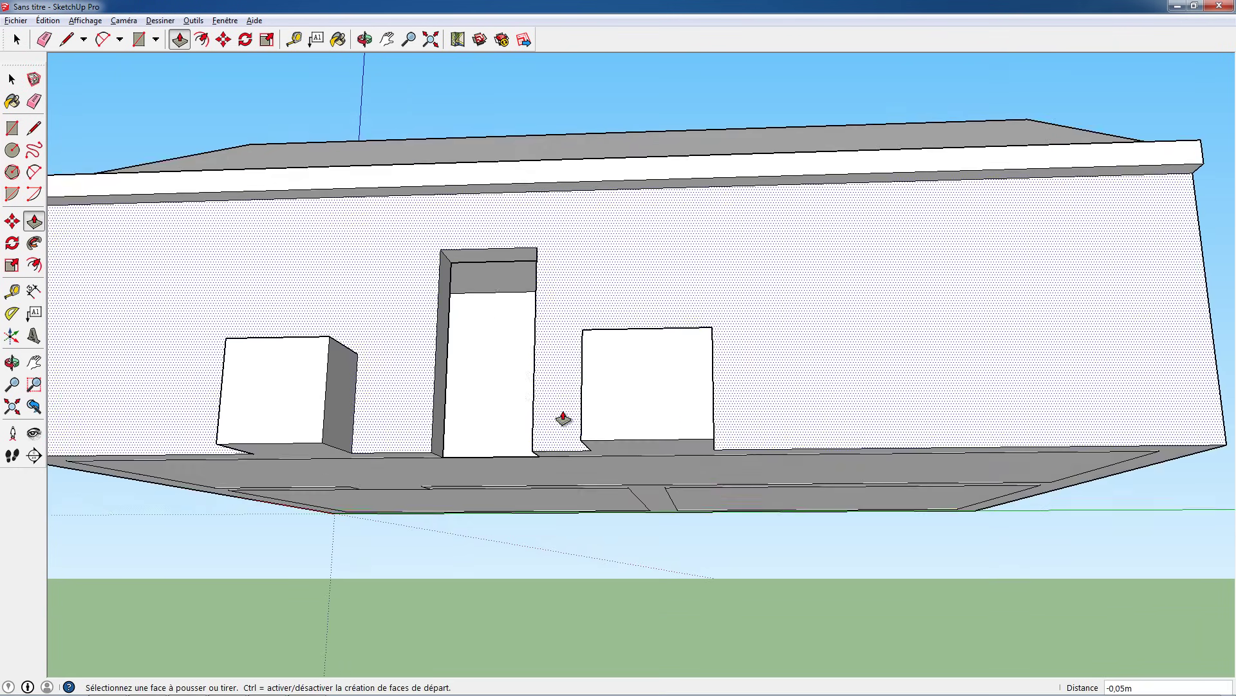
scroll(563, 419, "up", 4)
scroll(563, 418, "up", 3)
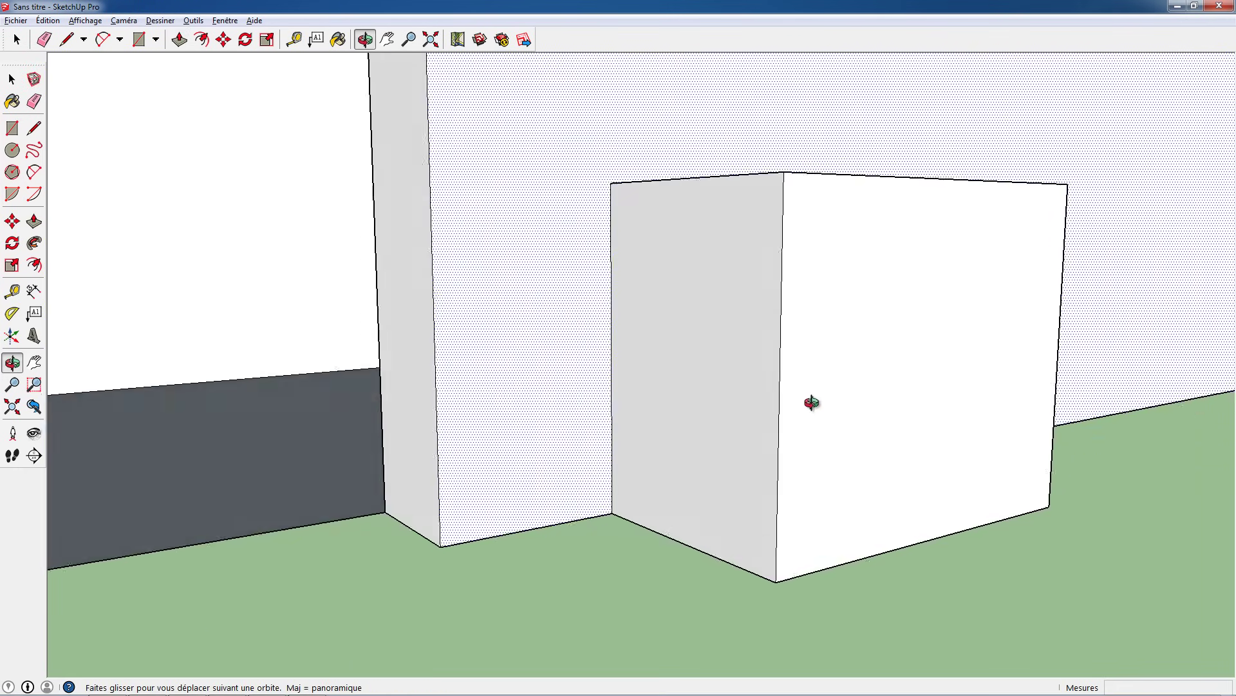
scroll(642, 300, "down", 3)
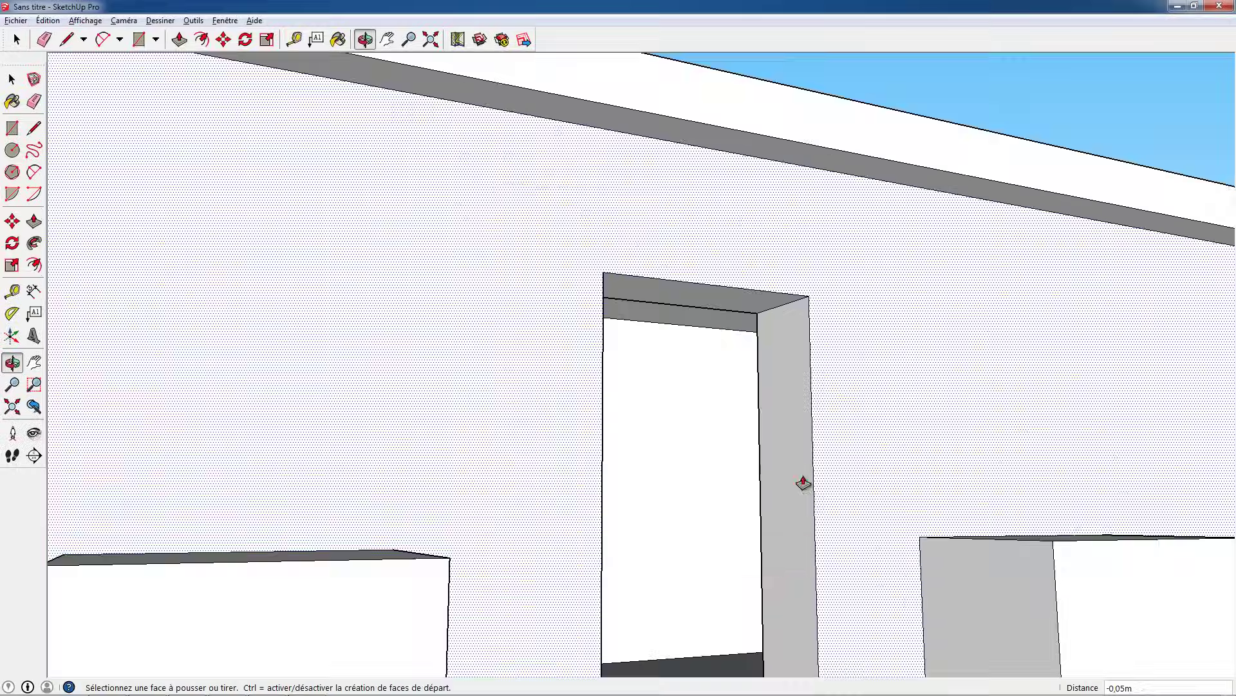